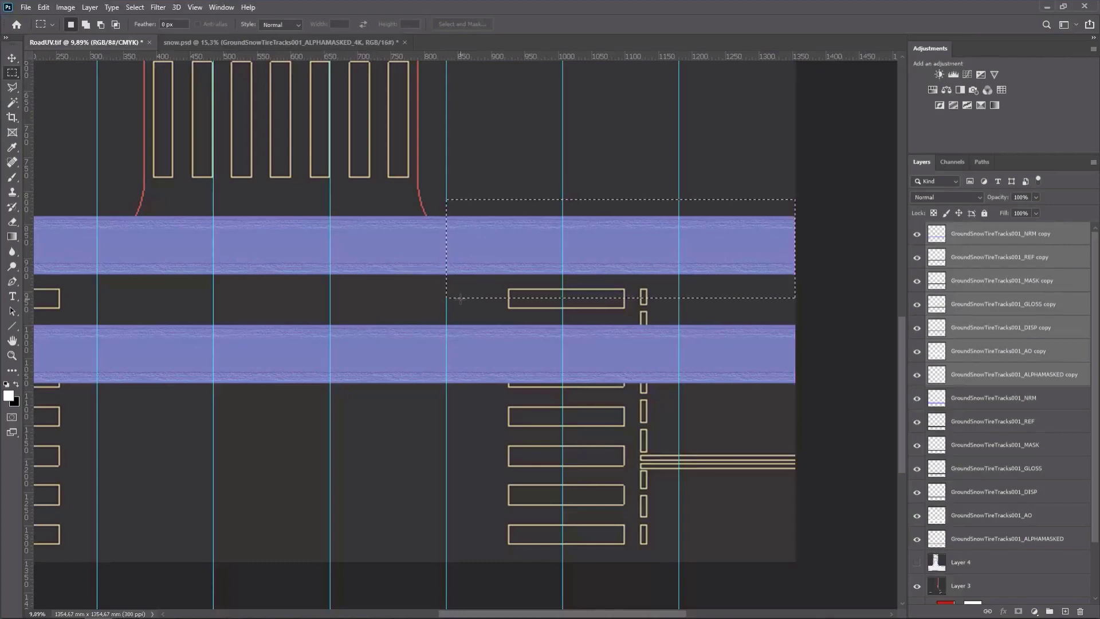
Invert the selection, erase everything outside the marked section from all seven GroundSnowTireTracks001 copy layers, and deselect
{"action": "key", "text": "ctrl+shift+i"}
{"action": "left_click", "coordinate": [971, 378]}
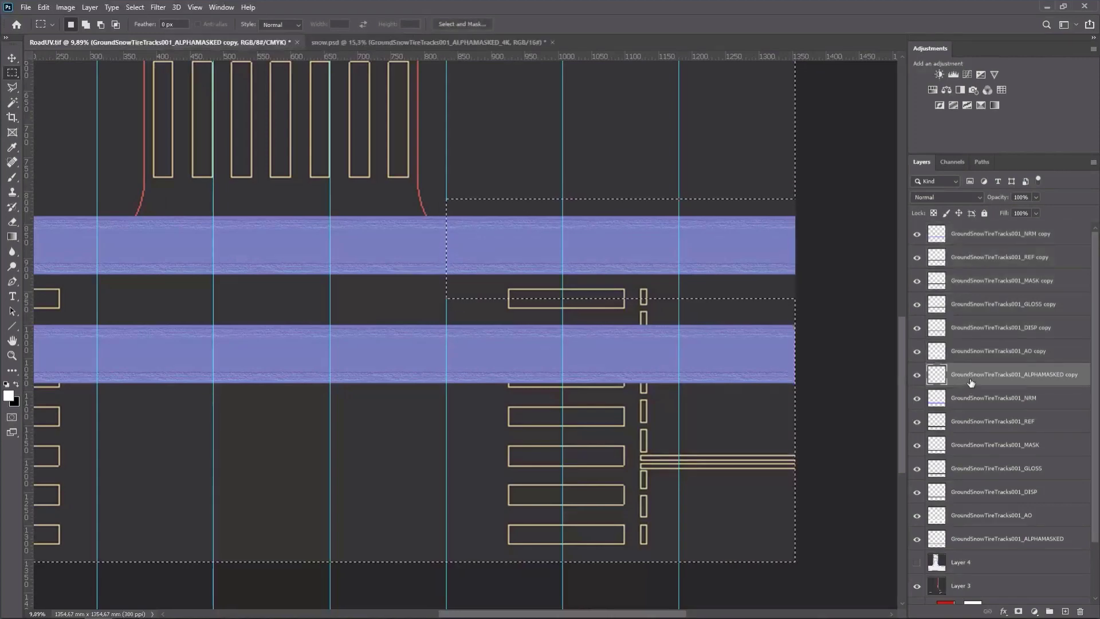
{"action": "left_click", "coordinate": [976, 356]}
{"action": "left_click", "coordinate": [978, 333]}
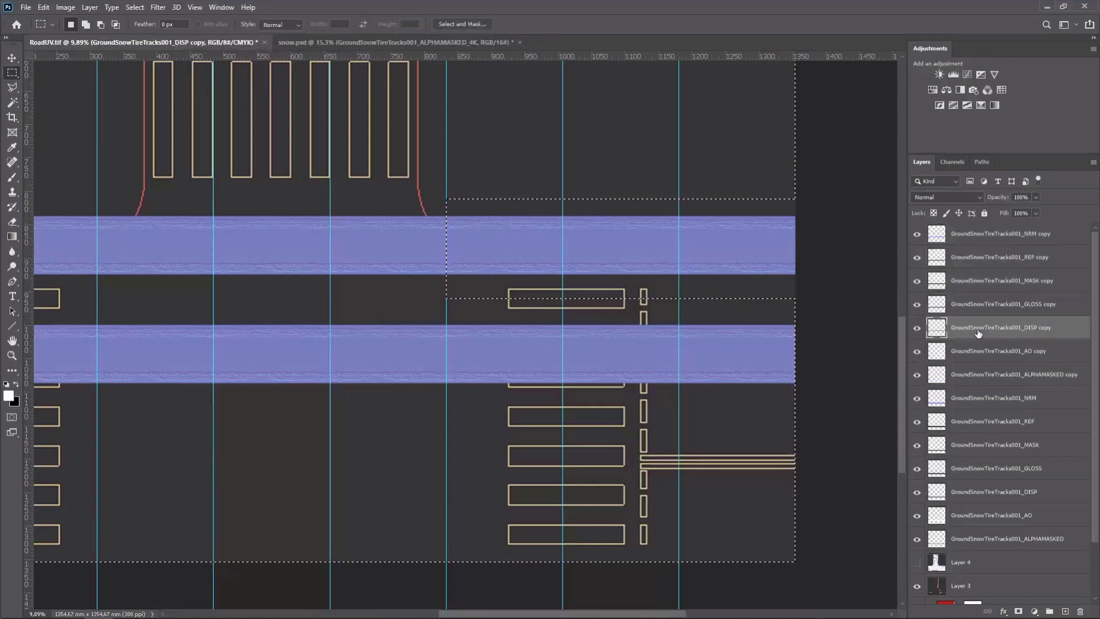
{"action": "left_click", "coordinate": [975, 306]}
{"action": "left_click", "coordinate": [975, 278]}
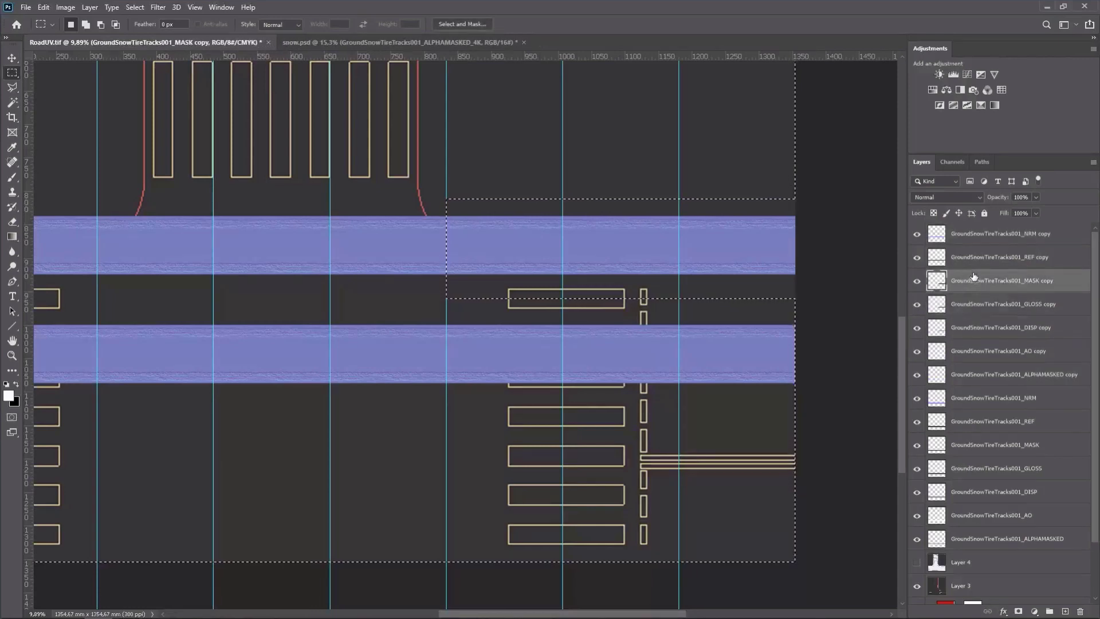
{"action": "left_click", "coordinate": [974, 258]}
{"action": "left_click", "coordinate": [975, 235]}
{"action": "key", "text": "Delete"}
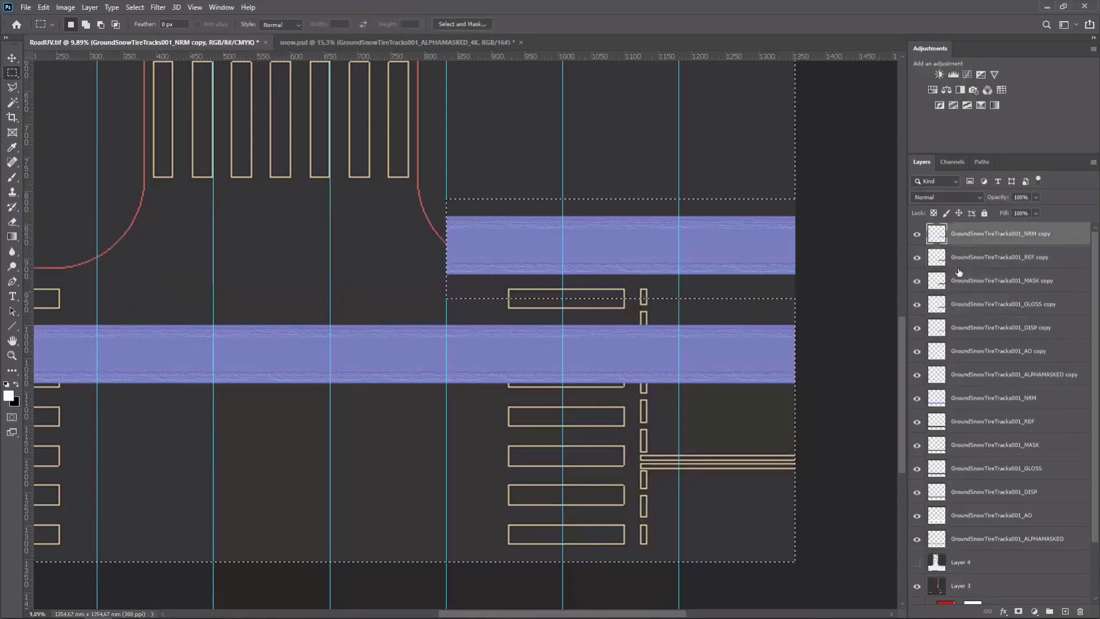
{"action": "key", "text": "ctrl+d"}
Move the seven copy layers right so the shortened upper strip runs past the canvas's right edge
{"action": "left_click", "coordinate": [1014, 377], "text": "shift"}
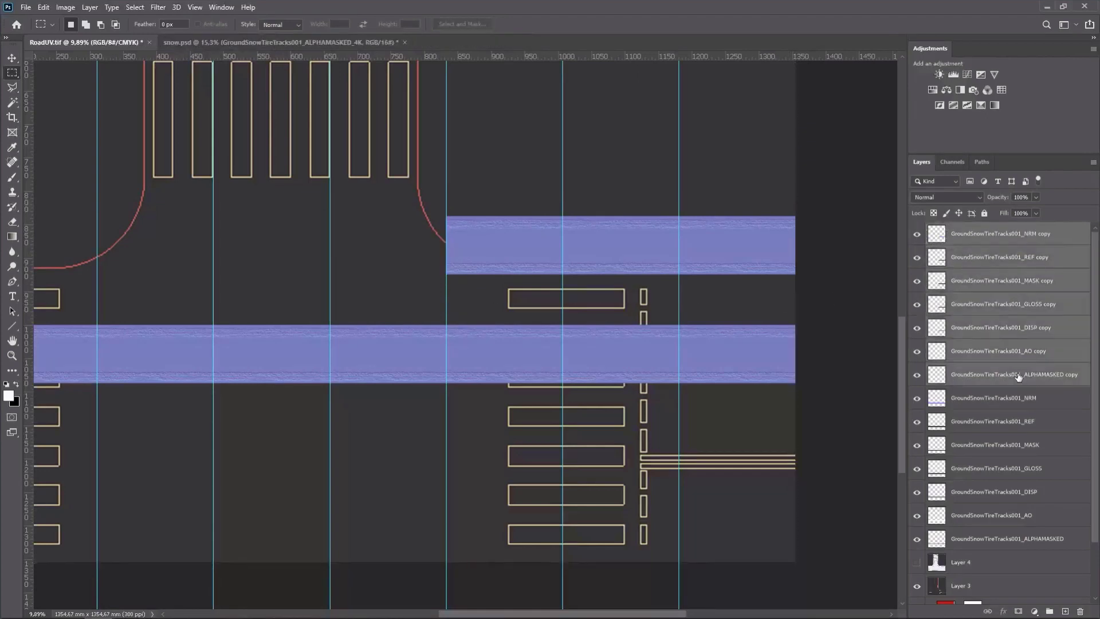
{"action": "key", "text": "v"}
{"action": "left_click_drag", "start_coordinate": [756, 238], "coordinate": [738, 238]}
{"action": "scroll", "coordinate": [738, 238], "scroll_direction": "down", "scroll_amount": 5}
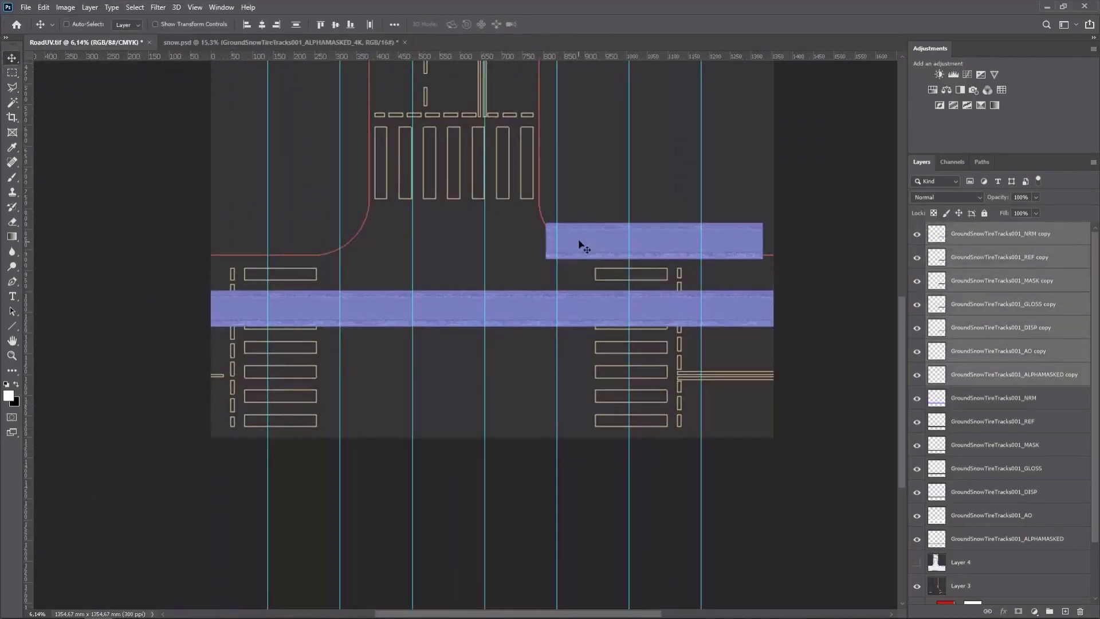
{"action": "left_click_drag", "start_coordinate": [581, 243], "coordinate": [726, 238]}
Select the small leftover strip piece beside the left curb curve and erase it from all seven copy layers
{"action": "key", "text": "m"}
{"action": "left_click_drag", "start_coordinate": [313, 211], "coordinate": [399, 269]}
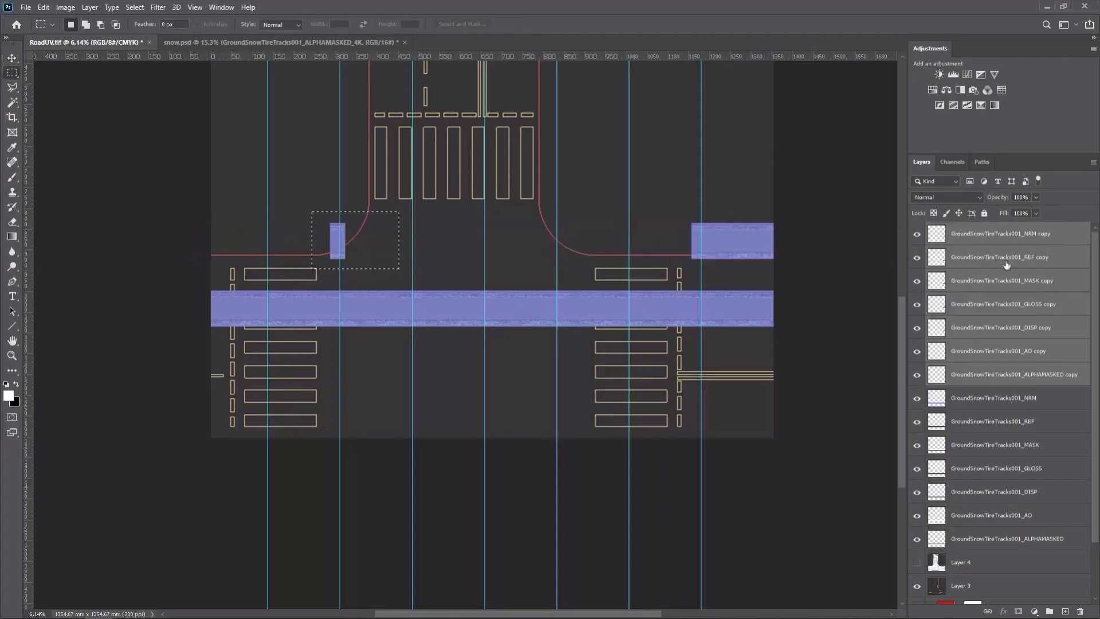
{"action": "left_click", "coordinate": [1019, 245]}
{"action": "key", "text": "Delete"}
{"action": "left_click", "coordinate": [1015, 257]}
{"action": "key", "text": "Delete"}
{"action": "left_click", "coordinate": [1013, 281]}
{"action": "key", "text": "Delete"}
{"action": "left_click", "coordinate": [1011, 304]}
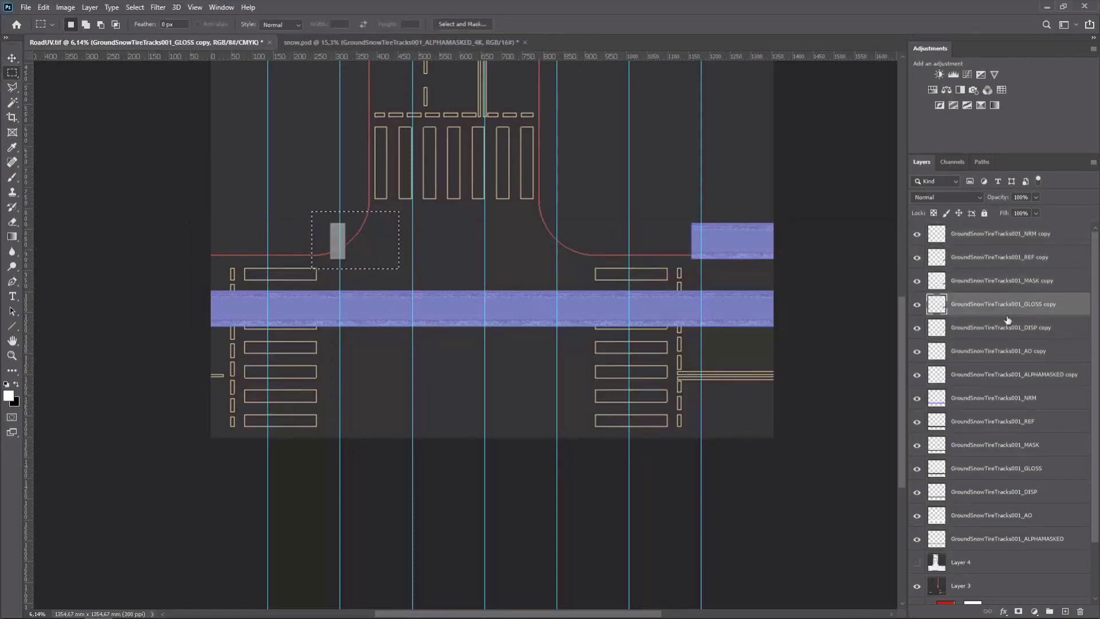
{"action": "key", "text": "Delete"}
{"action": "left_click", "coordinate": [1002, 327]}
{"action": "key", "text": "Delete"}
{"action": "left_click", "coordinate": [991, 352]}
{"action": "left_click", "coordinate": [998, 375]}
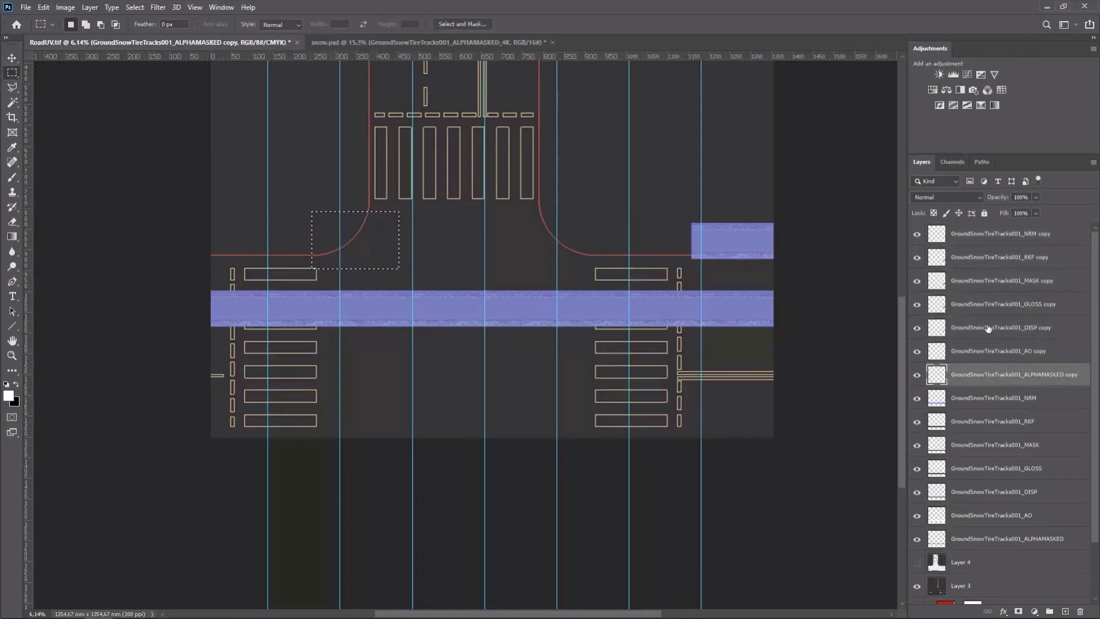
Deselect and move the seven copy layers back left so the strip starts at the vertical guide near 825 mm
{"action": "left_click", "coordinate": [1009, 238], "text": "shift"}
{"action": "key", "text": "ctrl+d"}
{"action": "key", "text": "v"}
{"action": "scroll", "coordinate": [759, 229], "scroll_direction": "up", "scroll_amount": 5}
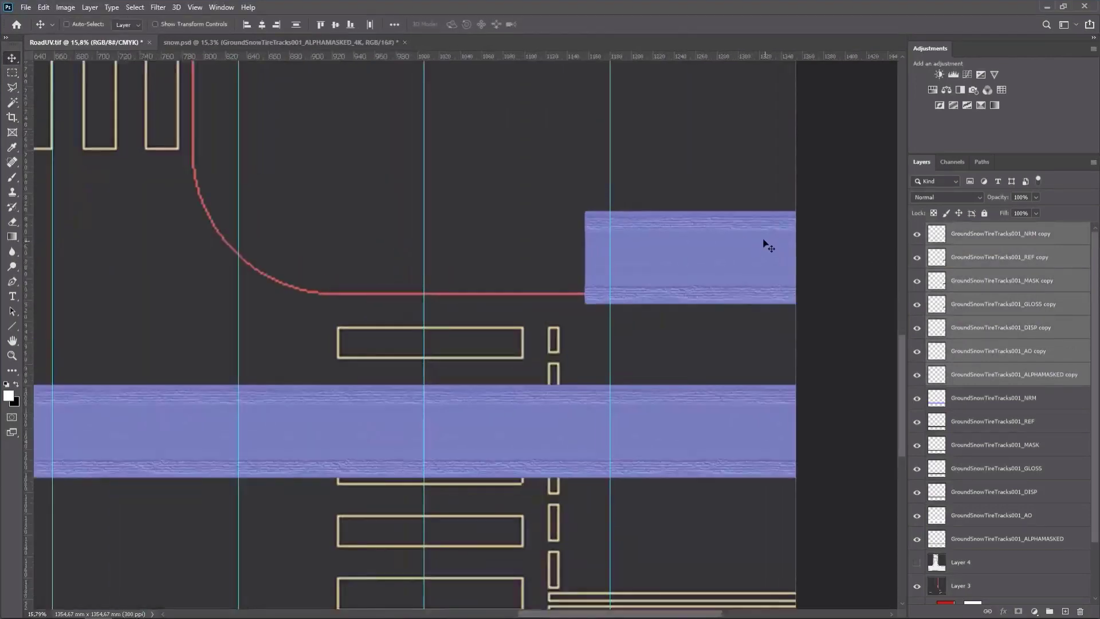
{"action": "left_click_drag", "start_coordinate": [766, 243], "coordinate": [413, 227]}
{"action": "scroll", "coordinate": [626, 258], "scroll_direction": "down", "scroll_amount": 3}
Group the seven original GroundSnowTireTracks001 layers from NRM to ALPHAMASKED and hide the group
{"action": "left_click", "coordinate": [974, 374]}
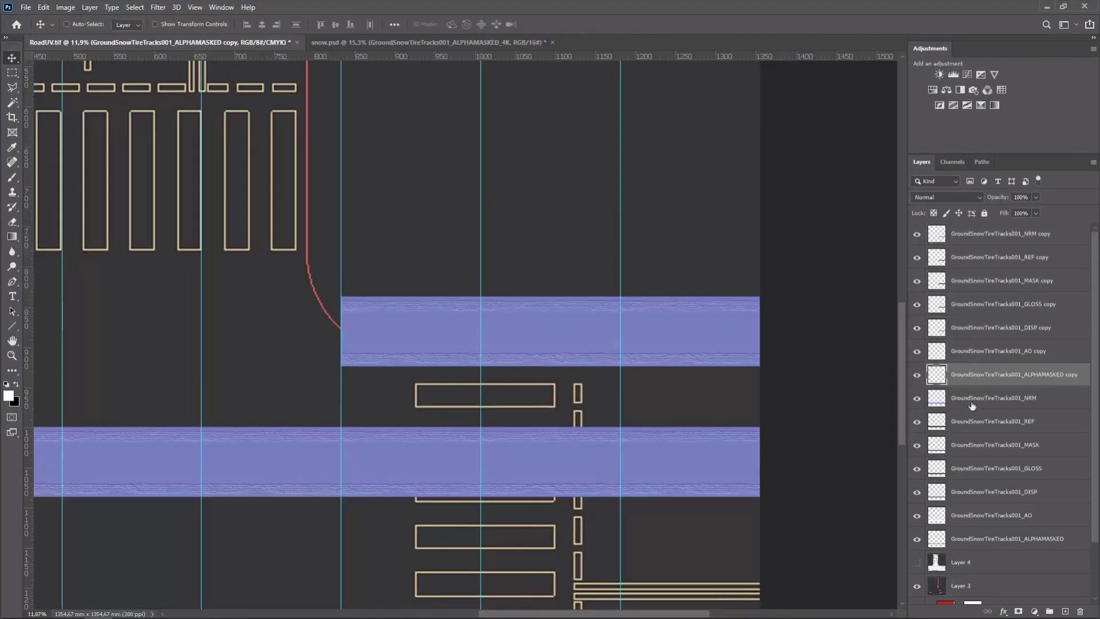
{"action": "left_click", "coordinate": [1020, 403]}
{"action": "left_click", "coordinate": [1013, 539], "text": "shift"}
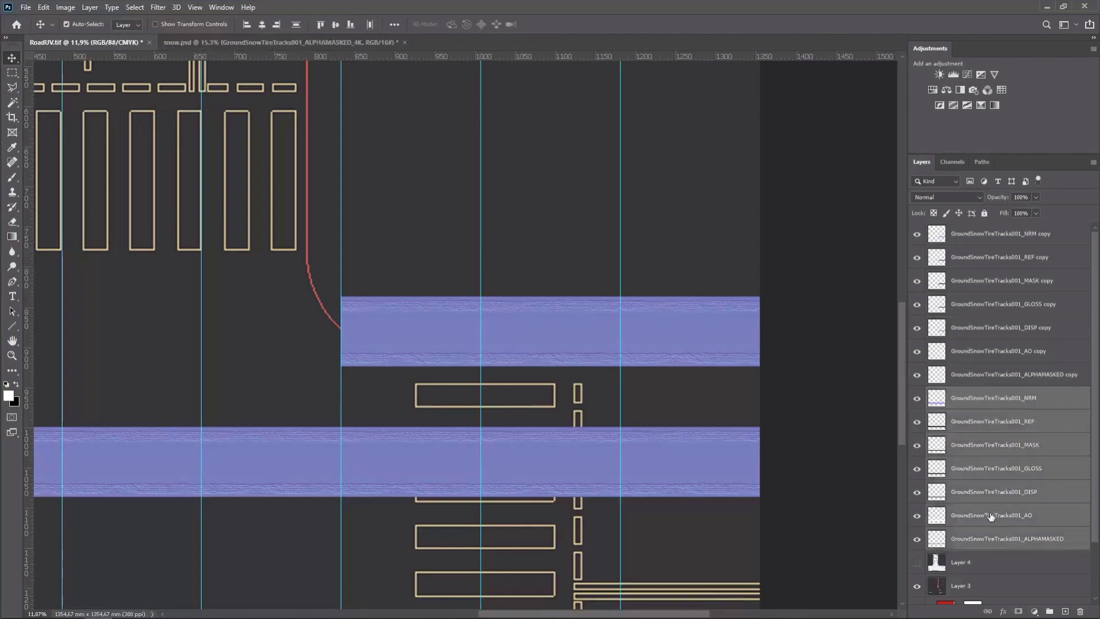
{"action": "key", "text": "ctrl+g"}
{"action": "left_click", "coordinate": [919, 394]}
Move the seven copy layers down together so the strip lies just below the red curb line
{"action": "left_click", "coordinate": [978, 378]}
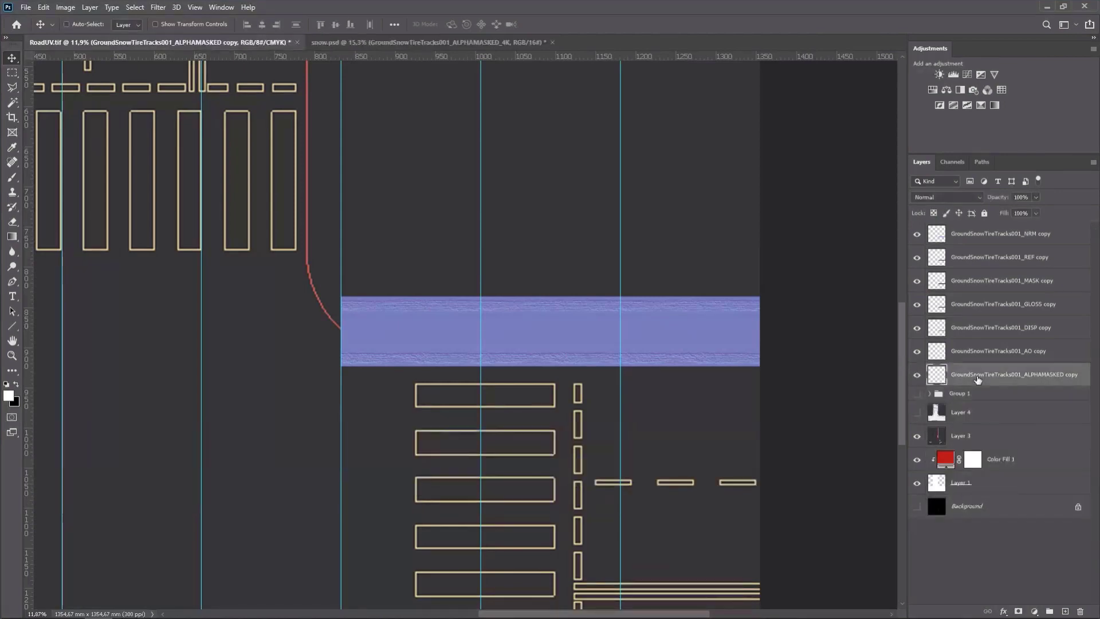
{"action": "left_click", "coordinate": [984, 241], "text": "shift"}
{"action": "scroll", "coordinate": [533, 309], "scroll_direction": "down", "scroll_amount": 4}
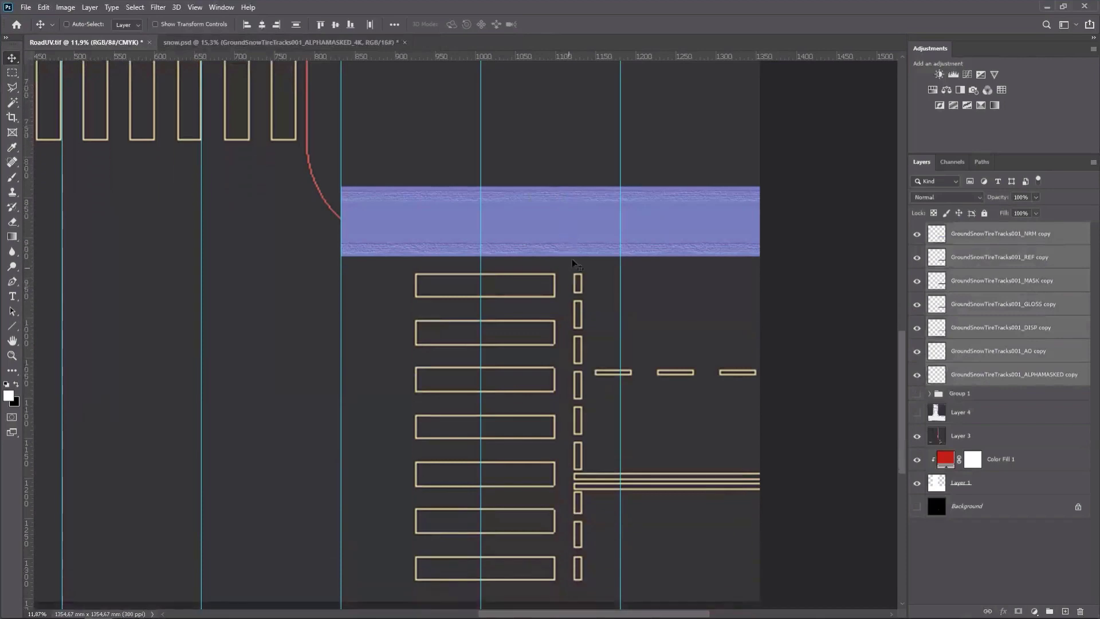
{"action": "left_click_drag", "start_coordinate": [578, 227], "coordinate": [588, 317]}
Start warping the GroundSnowTireTracks001_NRM copy layer with the Rise preset
{"action": "left_click", "coordinate": [971, 242]}
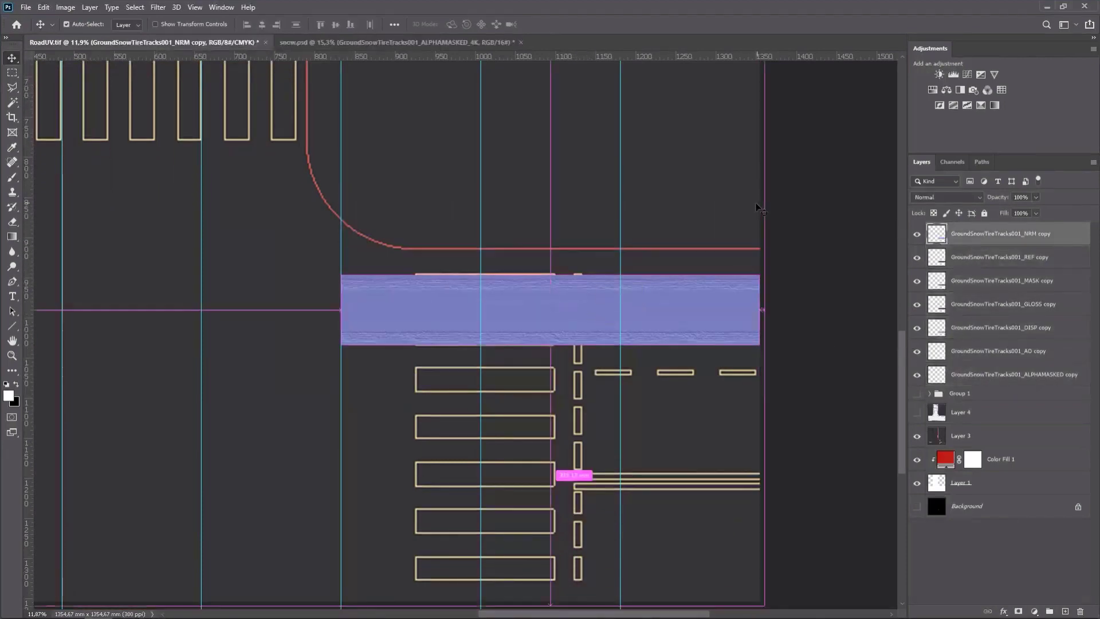
{"action": "key", "text": "ctrl+t"}
{"action": "left_click", "coordinate": [514, 25]}
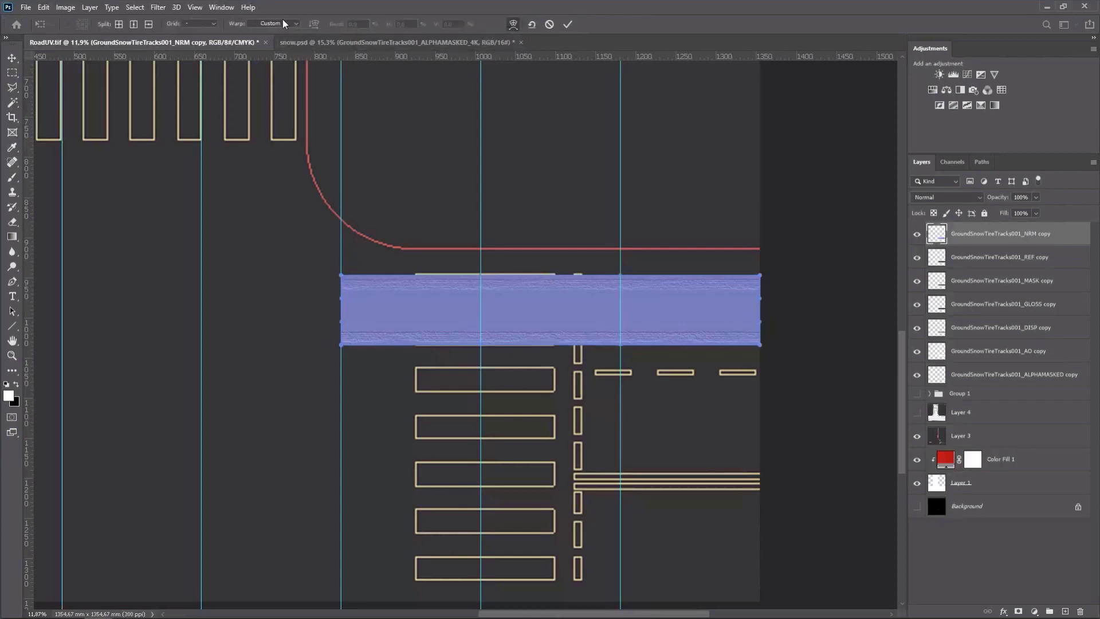
{"action": "left_click", "coordinate": [283, 22]}
{"action": "left_click", "coordinate": [271, 161]}
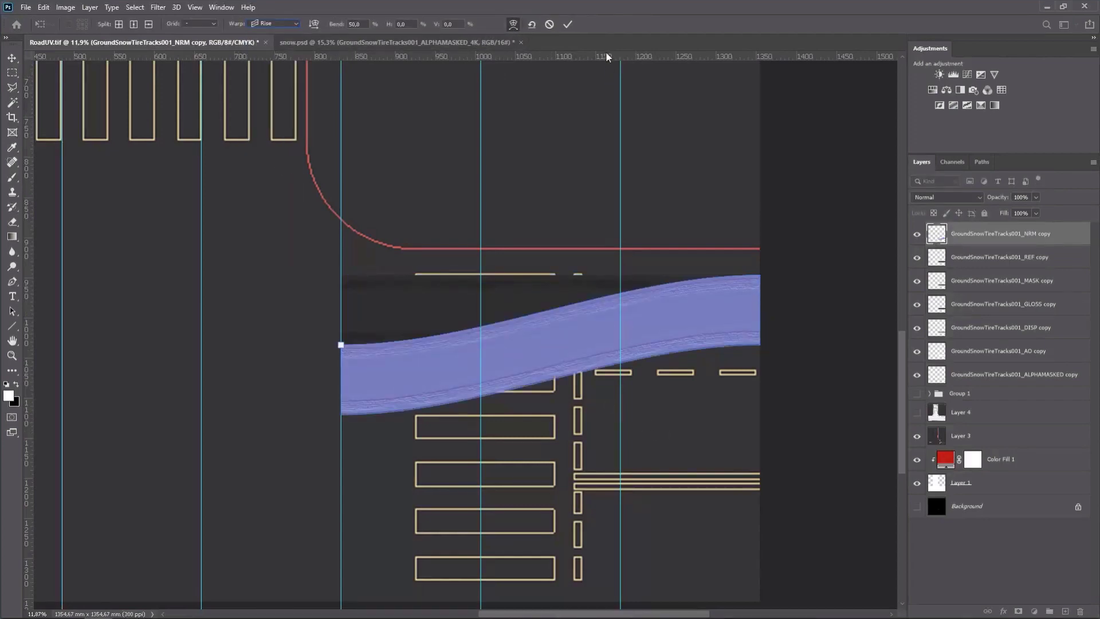
Add two horizontal reference guides across the crosswalk bars, set the Rise warp's bend to 75%, and apply it
{"action": "left_click_drag", "start_coordinate": [607, 57], "coordinate": [654, 395]}
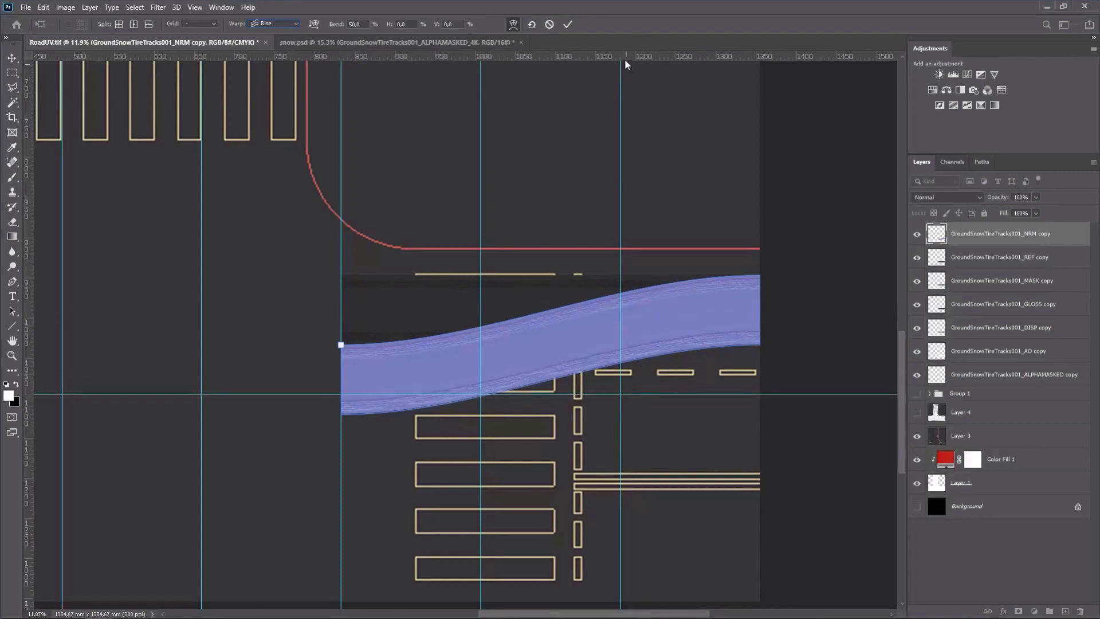
{"action": "left_click_drag", "start_coordinate": [626, 56], "coordinate": [673, 443]}
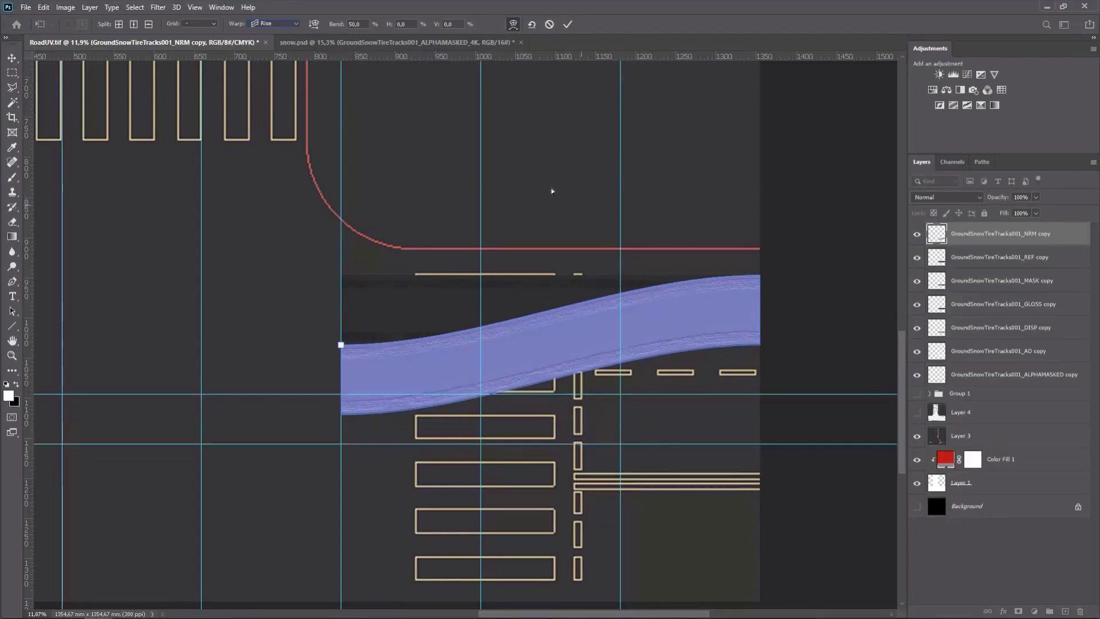
{"action": "type", "text": "100"}
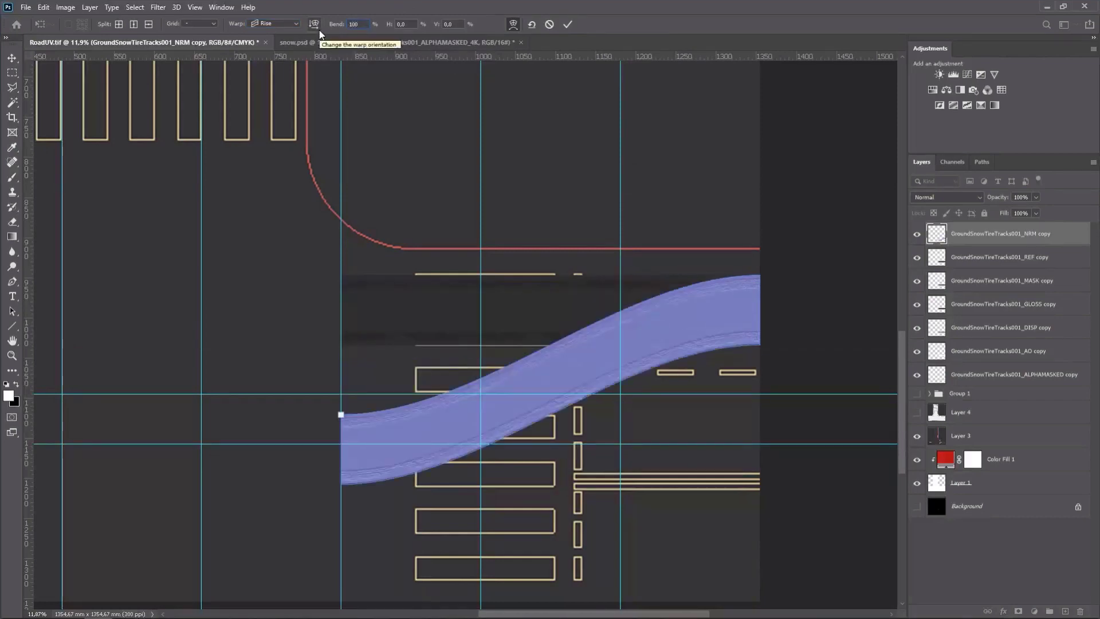
{"action": "key", "text": "BackSpace"}
{"action": "key", "text": "BackSpace"}
{"action": "key", "text": "BackSpace"}
{"action": "type", "text": "75"}
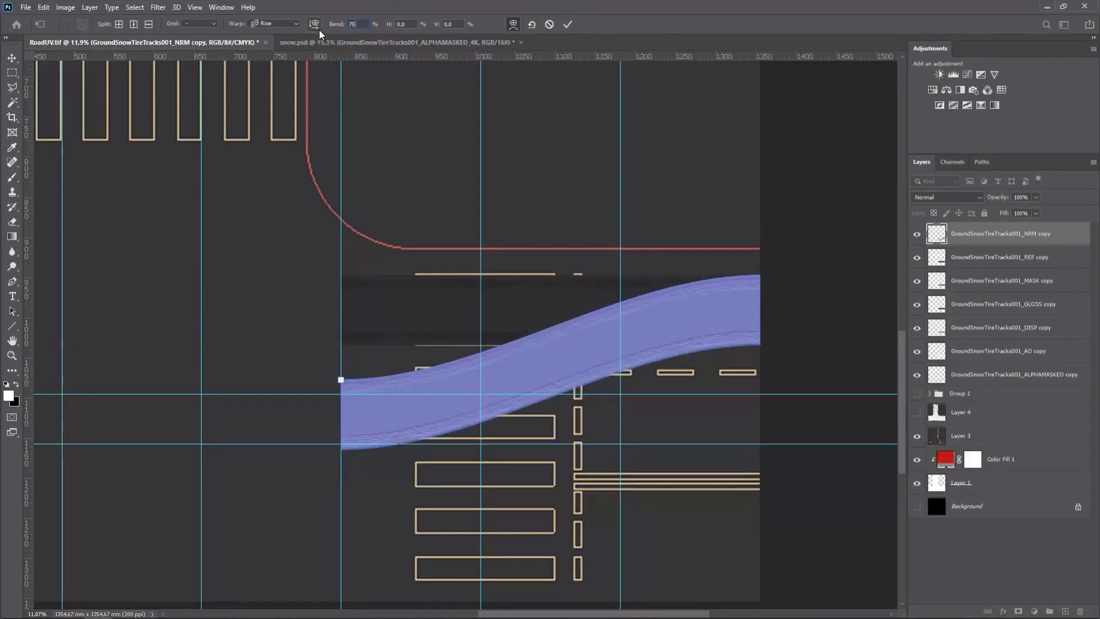
{"action": "left_click", "coordinate": [569, 24]}
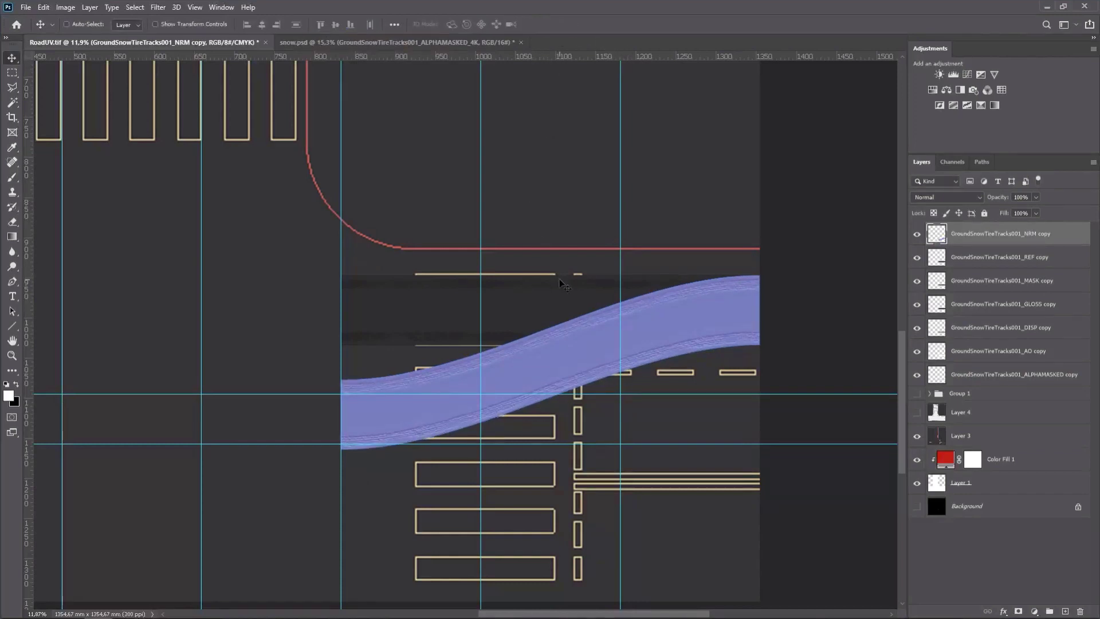
Warp the GroundSnowTireTracks001_REF copy layer with the Rise preset at a 75% bend
{"action": "left_click", "coordinate": [979, 258]}
{"action": "key", "text": "ctrl+t"}
{"action": "left_click", "coordinate": [513, 25]}
{"action": "left_click", "coordinate": [275, 24]}
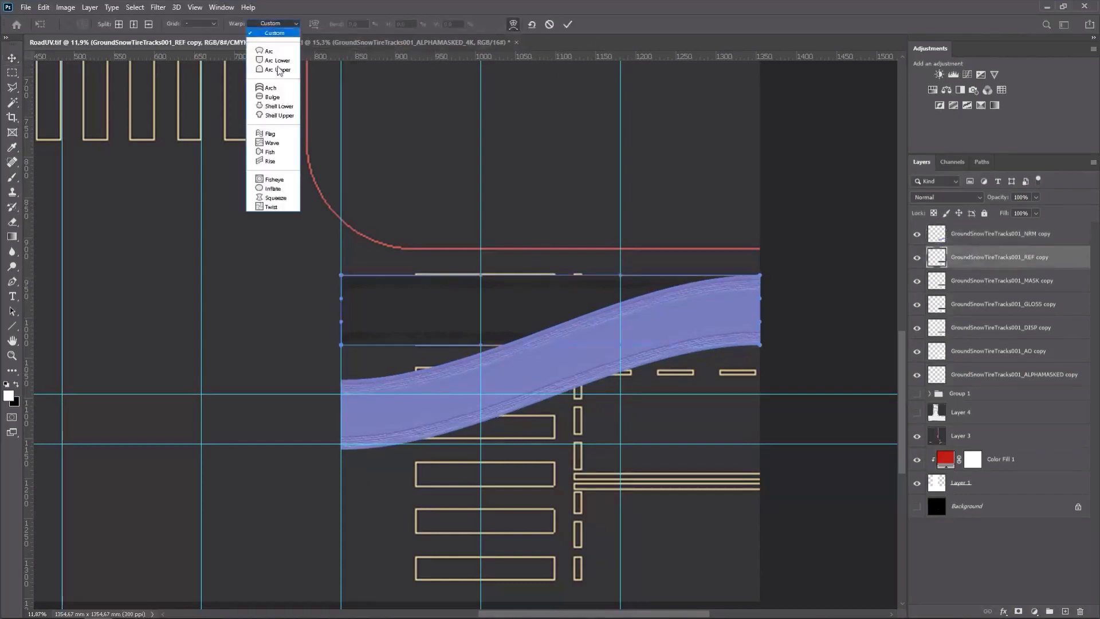
{"action": "left_click", "coordinate": [276, 162]}
{"action": "type", "text": "75"}
{"action": "left_click", "coordinate": [568, 25]}
Warp the GroundSnowTireTracks001_MASK copy layer with the Rise preset at a 75% bend
{"action": "left_click", "coordinate": [974, 281]}
{"action": "key", "text": "ctrl+t"}
{"action": "left_click", "coordinate": [515, 25]}
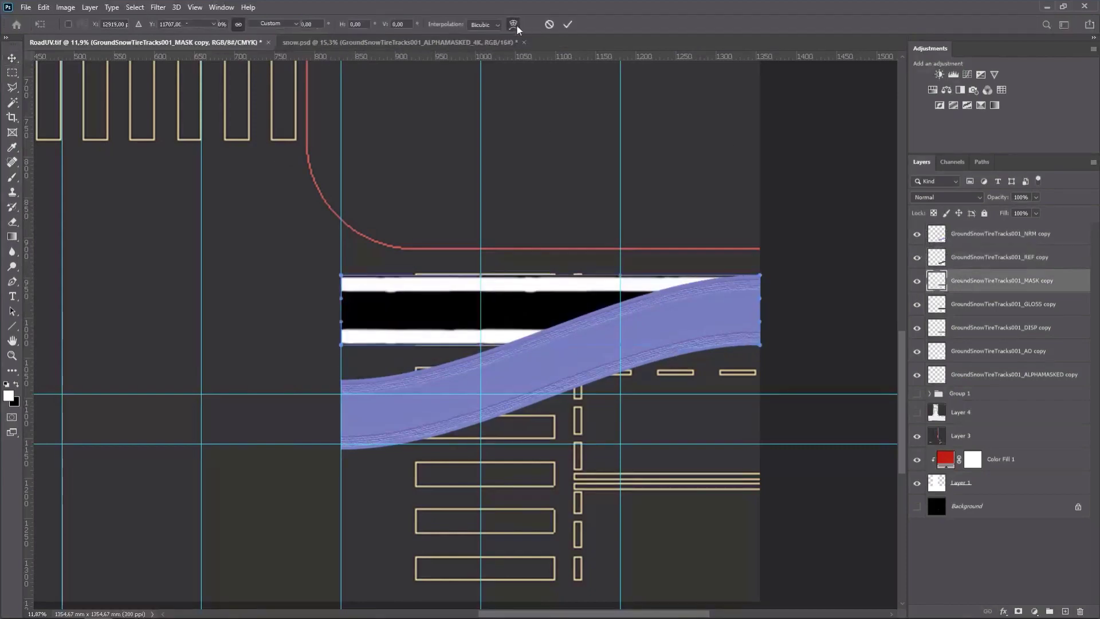
{"action": "left_click", "coordinate": [276, 24]}
{"action": "left_click", "coordinate": [276, 162]}
{"action": "left_click", "coordinate": [351, 25]}
{"action": "type", "text": "75"}
{"action": "left_click", "coordinate": [568, 25]}
Warp the GroundSnowTireTracks001_GLOSS copy layer with the Rise preset at a 75% bend
{"action": "left_click", "coordinate": [974, 304]}
{"action": "key", "text": "ctrl+t"}
{"action": "left_click", "coordinate": [496, 25]}
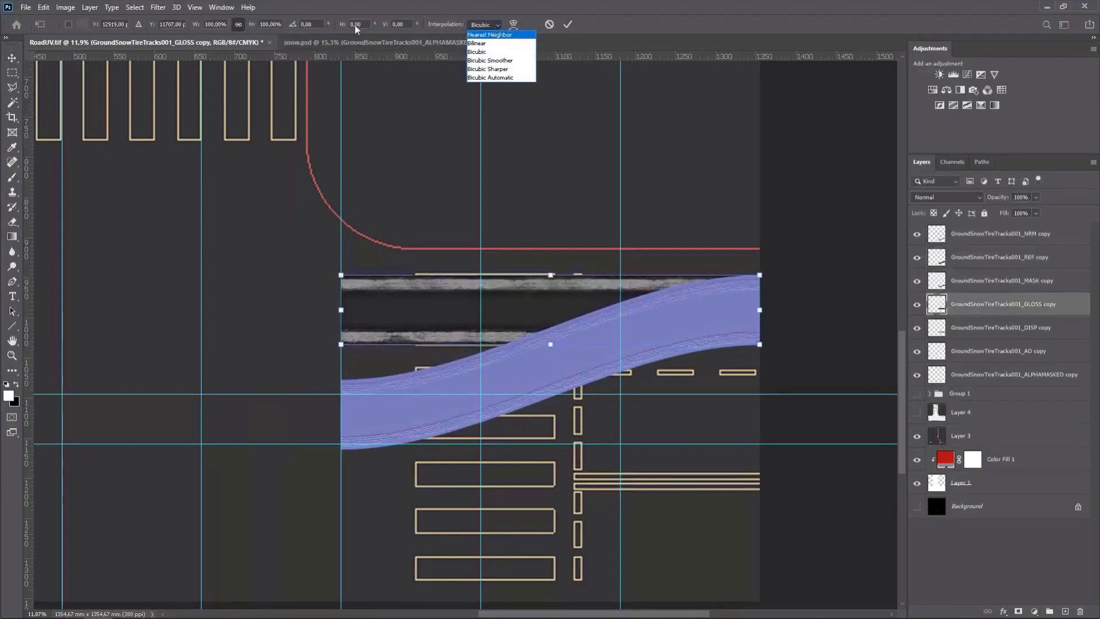
{"action": "left_click", "coordinate": [513, 24]}
{"action": "left_click", "coordinate": [275, 24]}
{"action": "left_click", "coordinate": [276, 163]}
{"action": "left_click", "coordinate": [351, 25]}
{"action": "type", "text": "75"}
{"action": "left_click", "coordinate": [568, 24]}
Warp the GroundSnowTireTracks001_DISP copy layer with the Rise preset at a 75% bend
{"action": "left_click", "coordinate": [954, 331]}
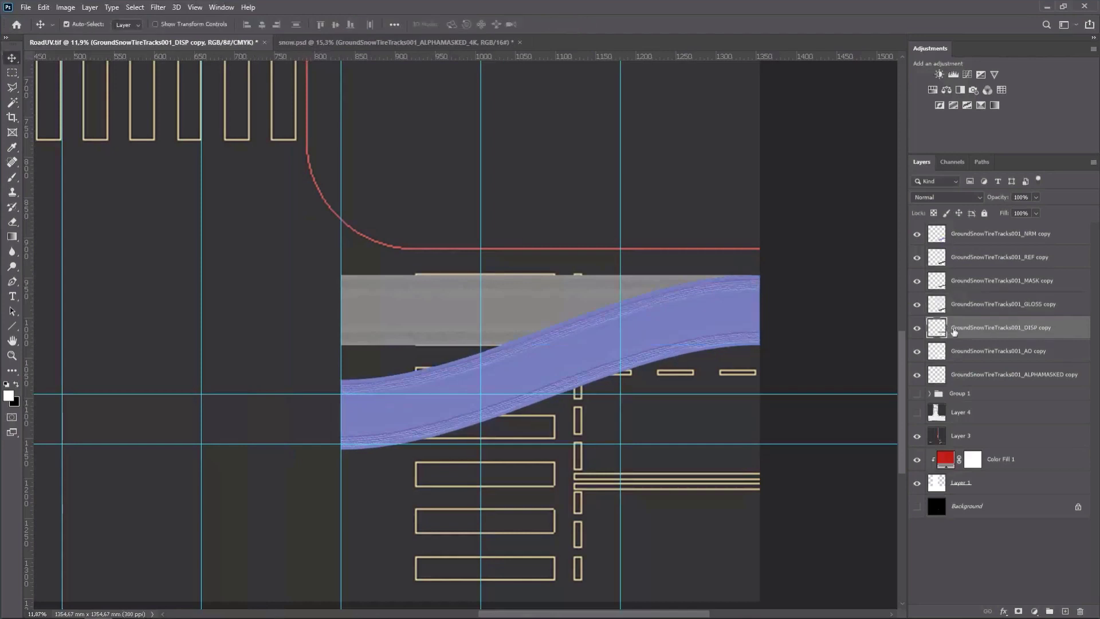
{"action": "key", "text": "ctrl+t"}
{"action": "left_click", "coordinate": [514, 24]}
{"action": "left_click", "coordinate": [275, 24]}
{"action": "left_click", "coordinate": [275, 162]}
{"action": "left_click", "coordinate": [351, 24]}
{"action": "type", "text": "75"}
{"action": "left_click", "coordinate": [567, 25]}
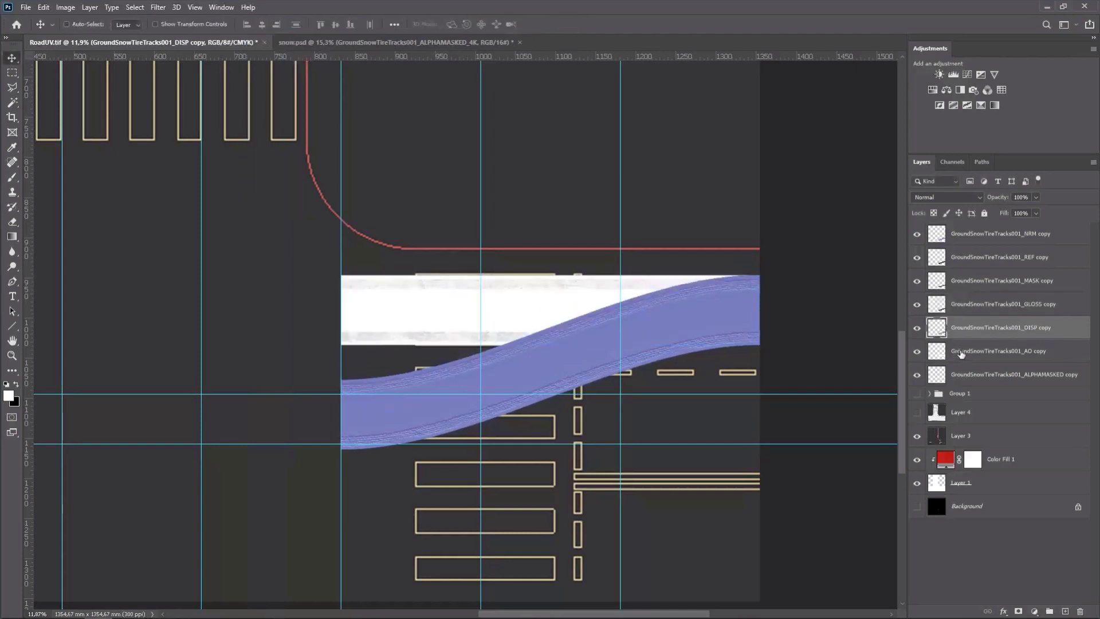
Warp the GroundSnowTireTracks001_AO copy layer with the Rise preset at a 75% bend
{"action": "left_click", "coordinate": [962, 353]}
{"action": "key", "text": "ctrl+t"}
{"action": "left_click", "coordinate": [514, 24]}
{"action": "left_click", "coordinate": [275, 24]}
{"action": "left_click", "coordinate": [275, 162]}
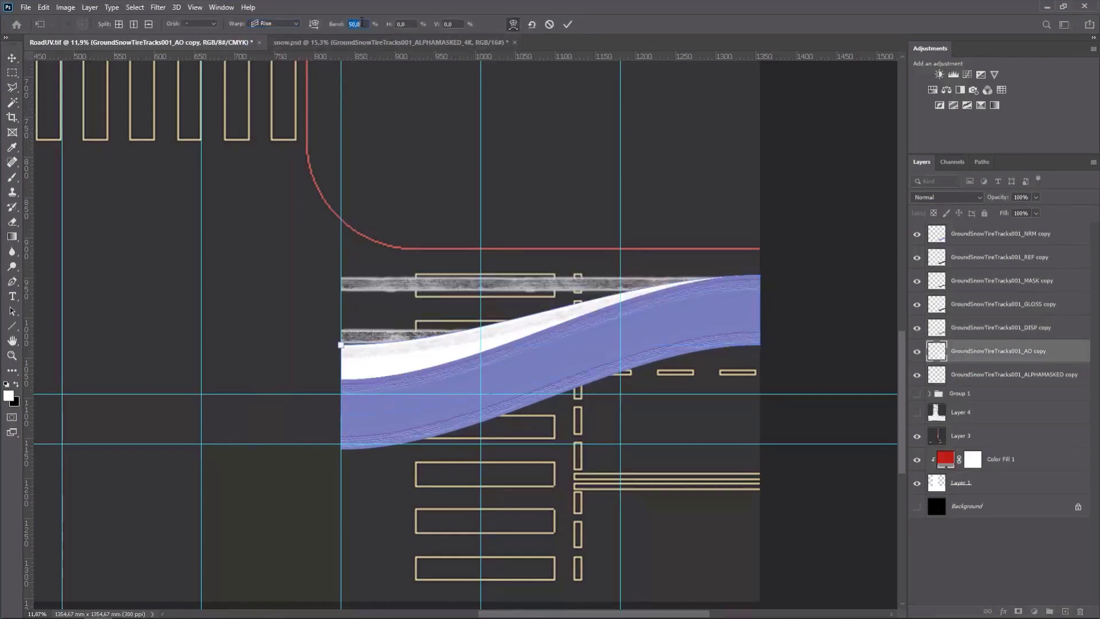
{"action": "left_click", "coordinate": [351, 25]}
{"action": "type", "text": "75"}
{"action": "left_click", "coordinate": [568, 25]}
Warp the GroundSnowTireTracks001_ALPHAMASKED copy layer with the Rise preset at a 75% bend
{"action": "left_click", "coordinate": [940, 374]}
{"action": "key", "text": "ctrl+t"}
{"action": "left_click", "coordinate": [514, 25]}
{"action": "left_click", "coordinate": [275, 24]}
{"action": "left_click", "coordinate": [275, 162]}
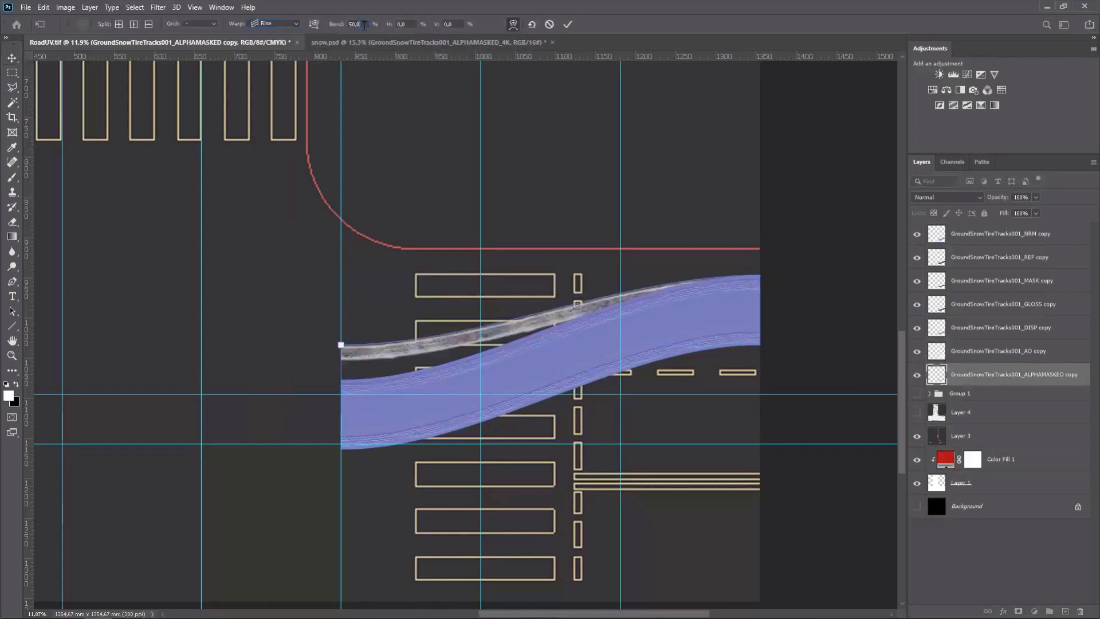
{"action": "left_click", "coordinate": [351, 24]}
{"action": "type", "text": "75"}
{"action": "left_click", "coordinate": [568, 24]}
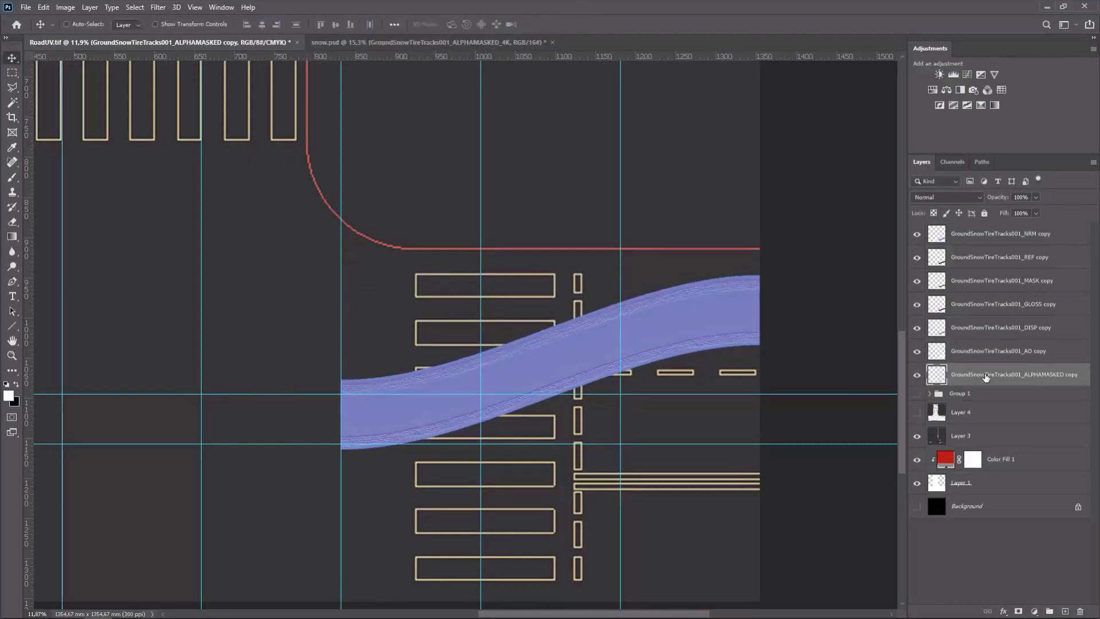
Group the seven warped copy layers and name the group Lane Change Long
{"action": "left_click", "coordinate": [996, 243], "text": "shift"}
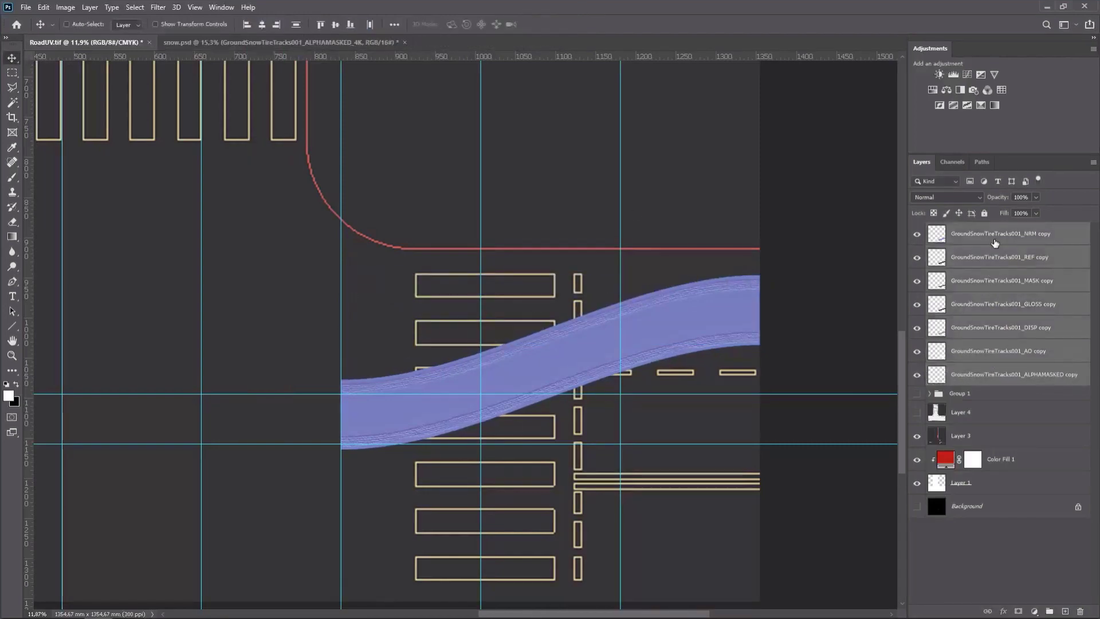
{"action": "key", "text": "ctrl+g"}
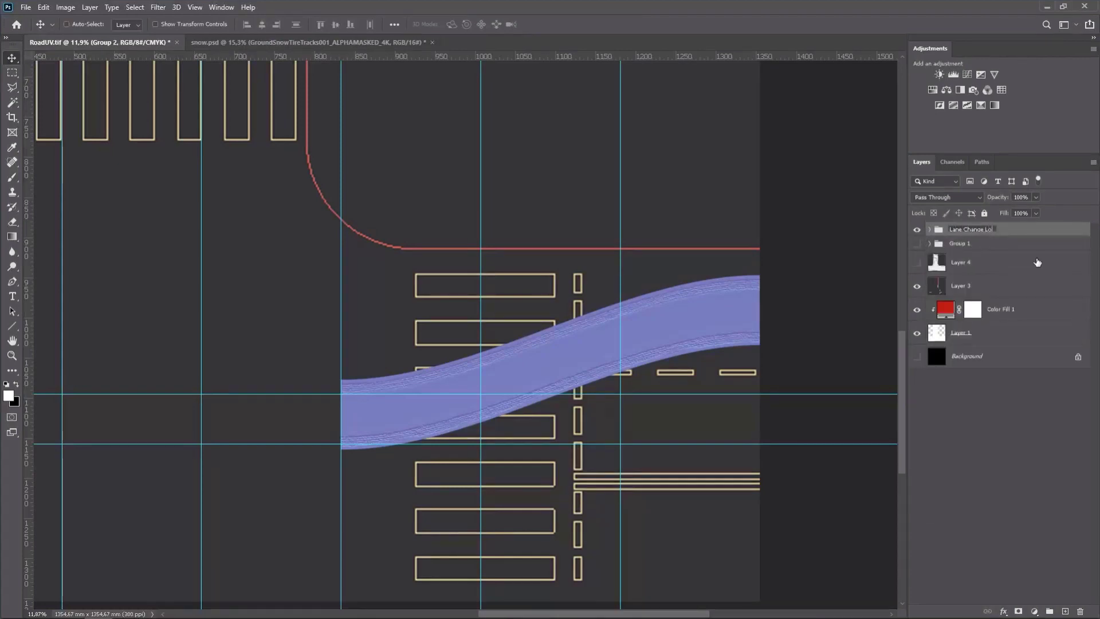
Show Group 1 with the straight tire tracks and hide the Lane Change Long group
{"action": "left_click", "coordinate": [985, 244]}
{"action": "left_click", "coordinate": [917, 244]}
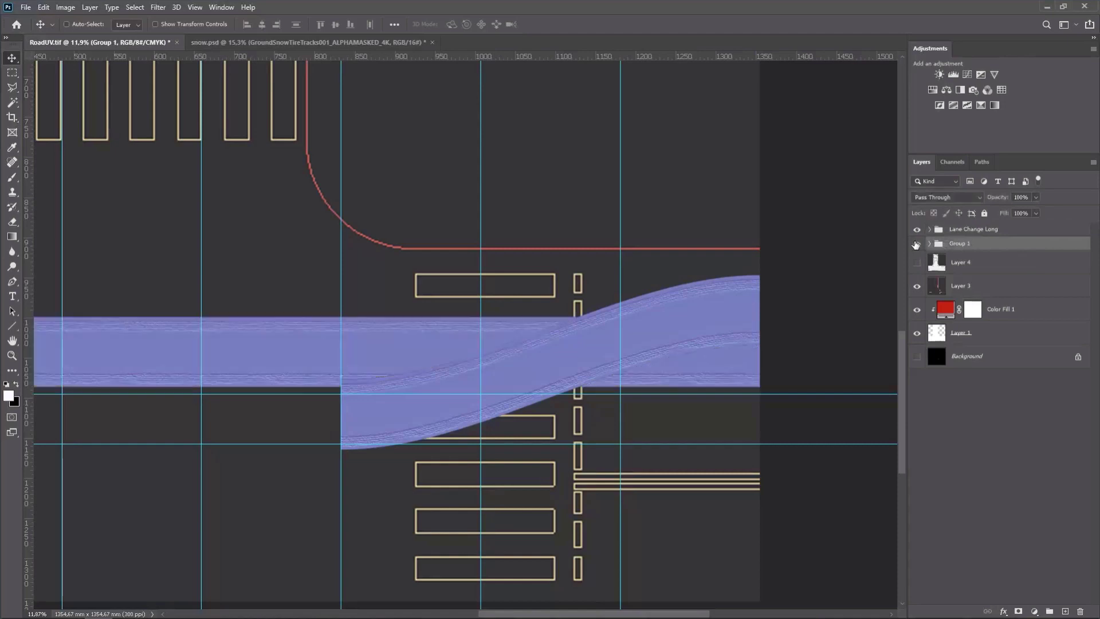
{"action": "left_click", "coordinate": [918, 229]}
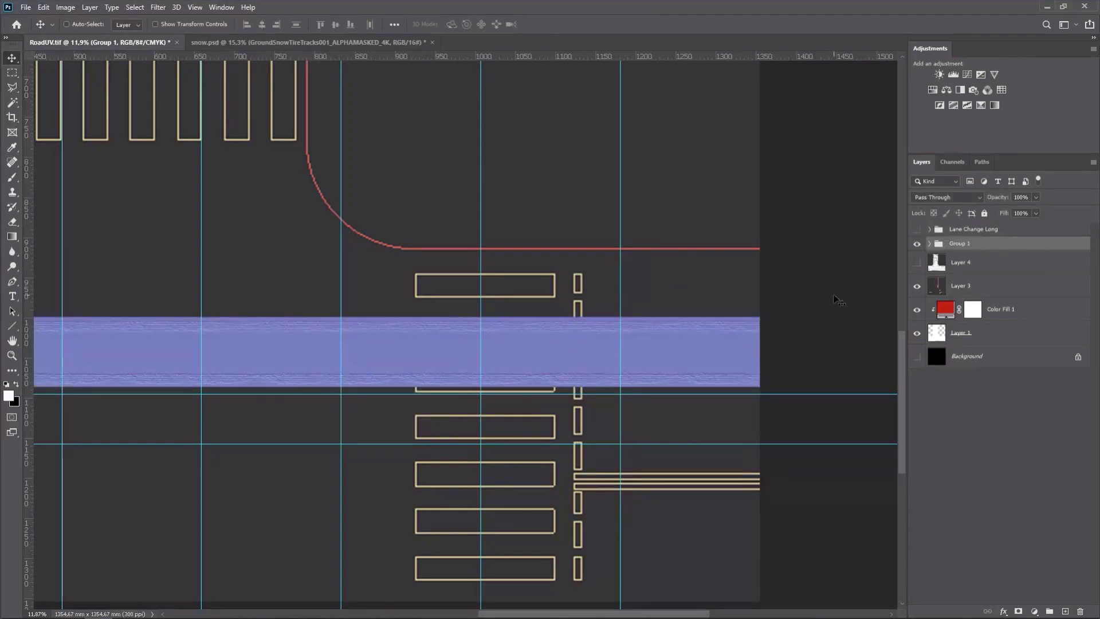
Duplicate Group 1 in the layer stack
{"action": "key", "text": "m"}
{"action": "left_click_drag", "start_coordinate": [978, 243], "coordinate": [978, 244]}
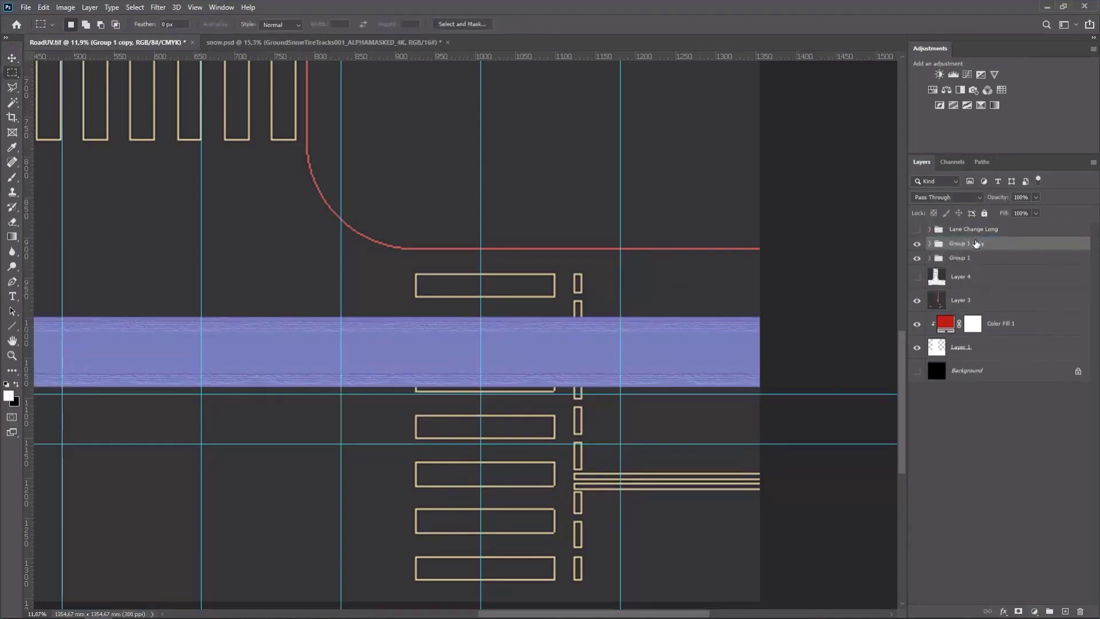
Select the straight track's end section from the 1000 mm guide to the canvas edge and clear everything outside it on the NRM, REF and MASK copy layers
{"action": "left_click_drag", "start_coordinate": [760, 266], "coordinate": [483, 445]}
{"action": "key", "text": "ctrl+shift+i"}
{"action": "left_click", "coordinate": [929, 244]}
{"action": "left_click", "coordinate": [975, 263]}
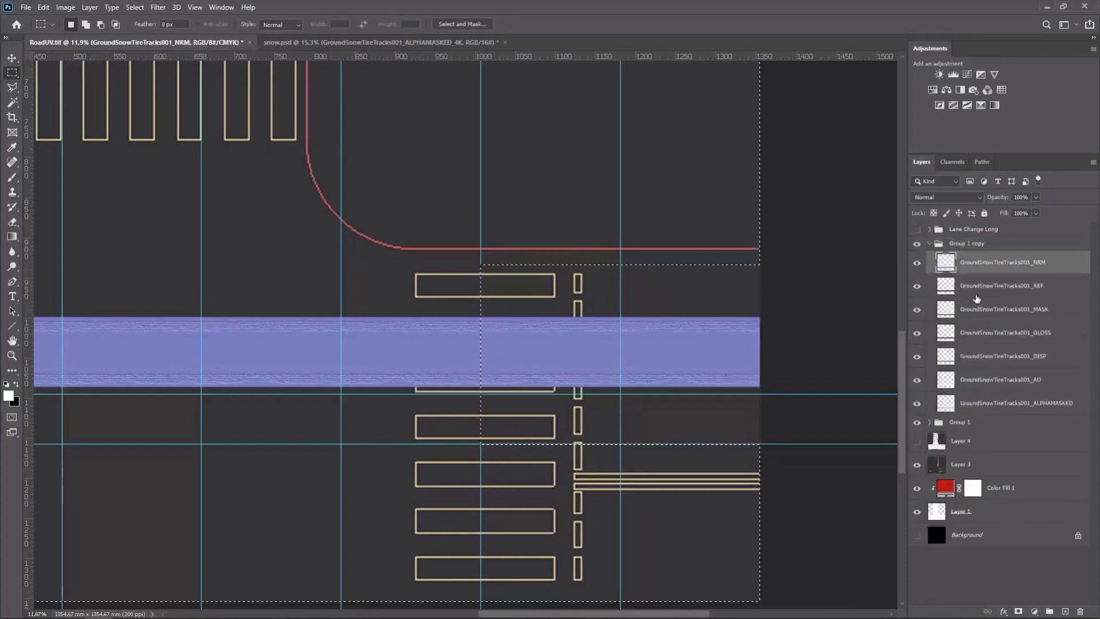
{"action": "key", "text": "Delete"}
{"action": "left_click", "coordinate": [973, 286]}
{"action": "key", "text": "Delete"}
{"action": "left_click", "coordinate": [975, 309]}
{"action": "key", "text": "Delete"}
Clear the area outside the end section on the GLOSS, DISP, AO and ALPHAMASKED layers of Group 1 copy, and deselect
{"action": "left_click", "coordinate": [975, 332]}
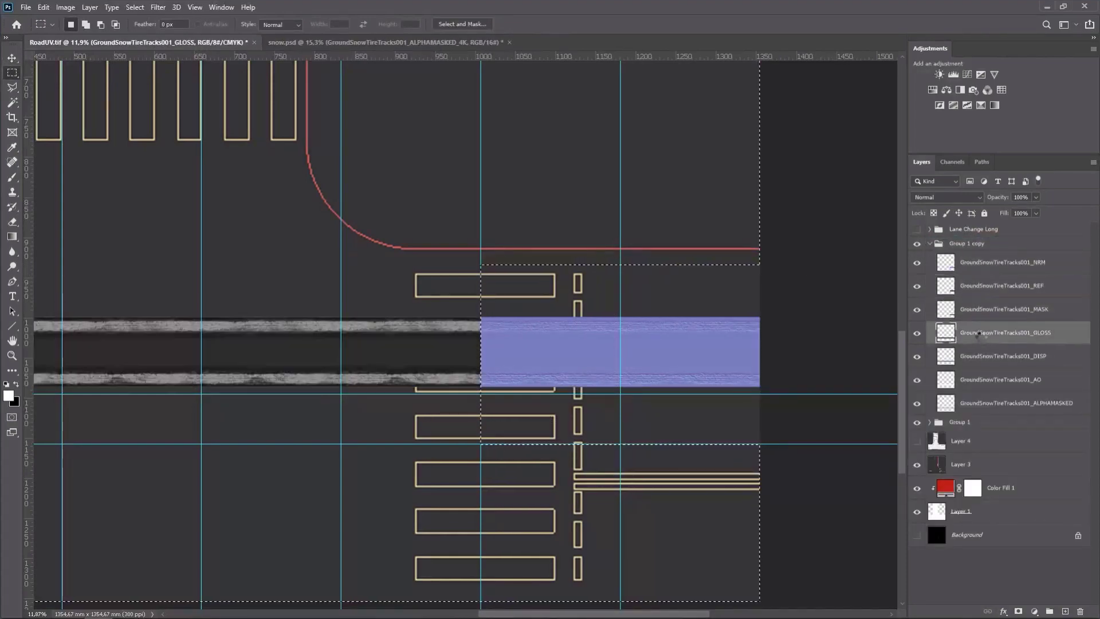
{"action": "key", "text": "Delete"}
{"action": "left_click", "coordinate": [970, 356]}
{"action": "key", "text": "Delete"}
{"action": "left_click", "coordinate": [977, 380]}
{"action": "key", "text": "Delete"}
{"action": "left_click", "coordinate": [975, 404]}
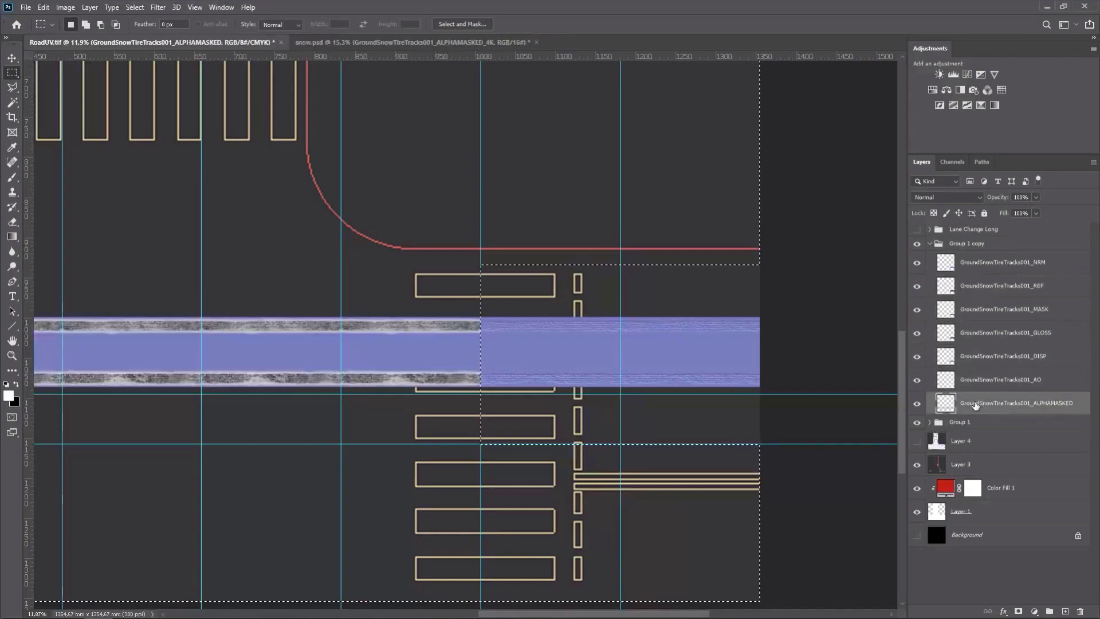
{"action": "key", "text": "Delete"}
{"action": "key", "text": "ctrl+d"}
{"action": "key", "text": "ctrl+0"}
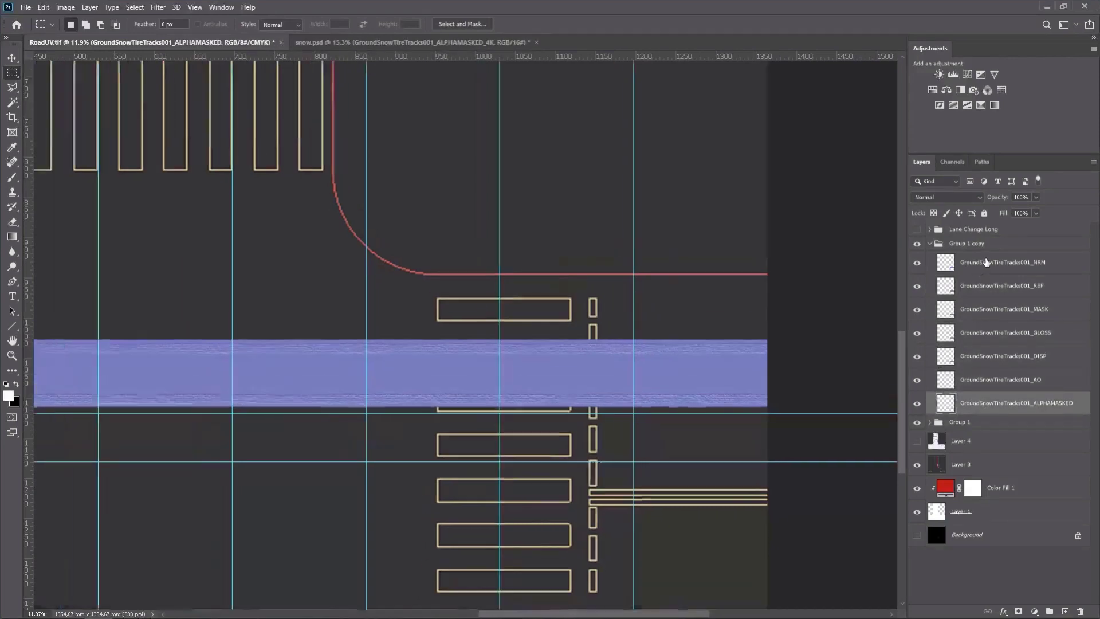
Move all seven layers of Group 1 copy diagonally up and outward until the track section lies beyond the canvas edge
{"action": "left_click", "coordinate": [984, 271]}
{"action": "left_click", "coordinate": [977, 402], "text": "shift"}
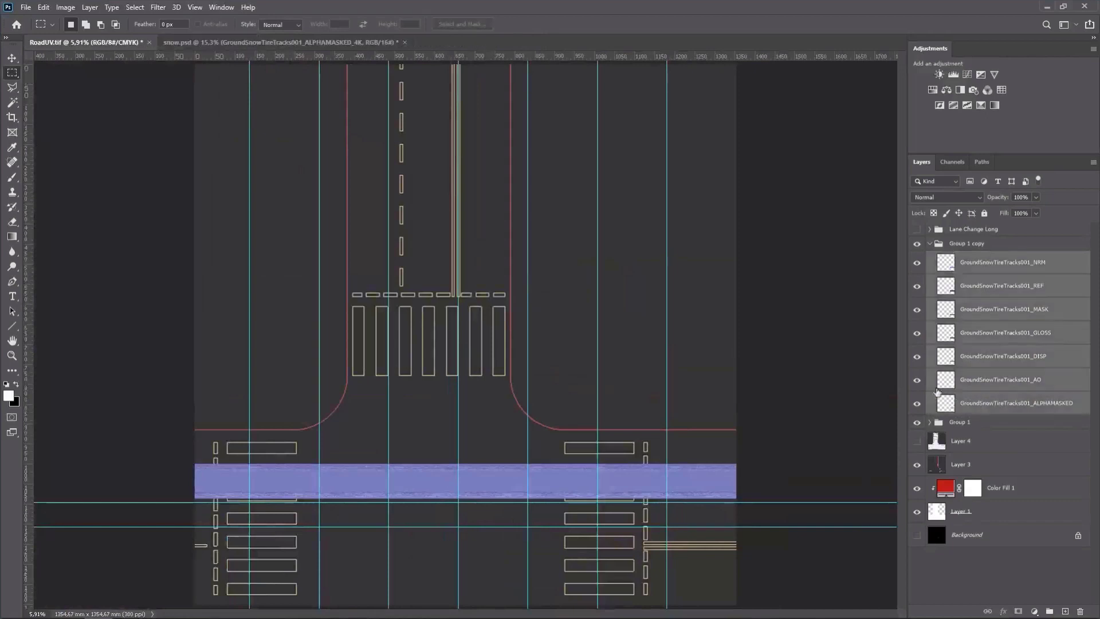
{"action": "key", "text": "v"}
{"action": "mouse_move", "coordinate": [624, 422]}
{"action": "left_mouse_down"}
{"action": "mouse_move", "coordinate": [644, 401]}
{"action": "mouse_move", "coordinate": [646, 302]}
{"action": "mouse_move", "coordinate": [784, 327]}
{"action": "left_mouse_up"}
Select the area around the leftover track fragment beside the upper crosswalk and clear it on all seven Group 1 copy layers
{"action": "key", "text": "m"}
{"action": "left_click_drag", "start_coordinate": [504, 258], "coordinate": [258, 398]}
{"action": "left_click", "coordinate": [994, 263]}
{"action": "left_click", "coordinate": [993, 286]}
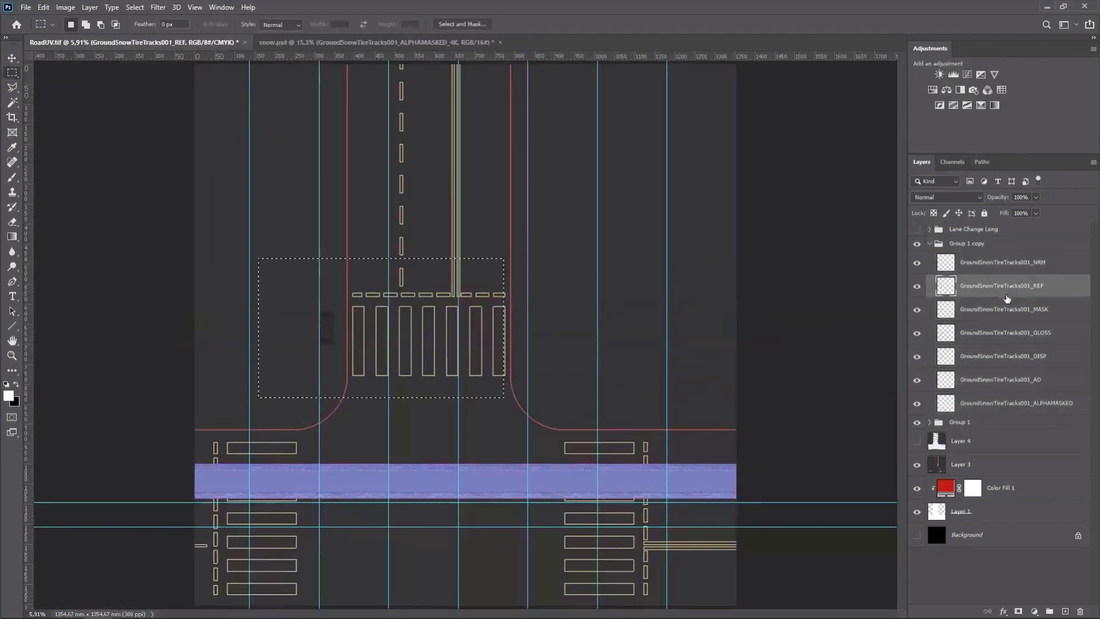
{"action": "left_click", "coordinate": [992, 310]}
{"action": "left_click", "coordinate": [990, 332]}
{"action": "left_click", "coordinate": [987, 356]}
{"action": "left_click", "coordinate": [984, 381]}
{"action": "left_click", "coordinate": [981, 402]}
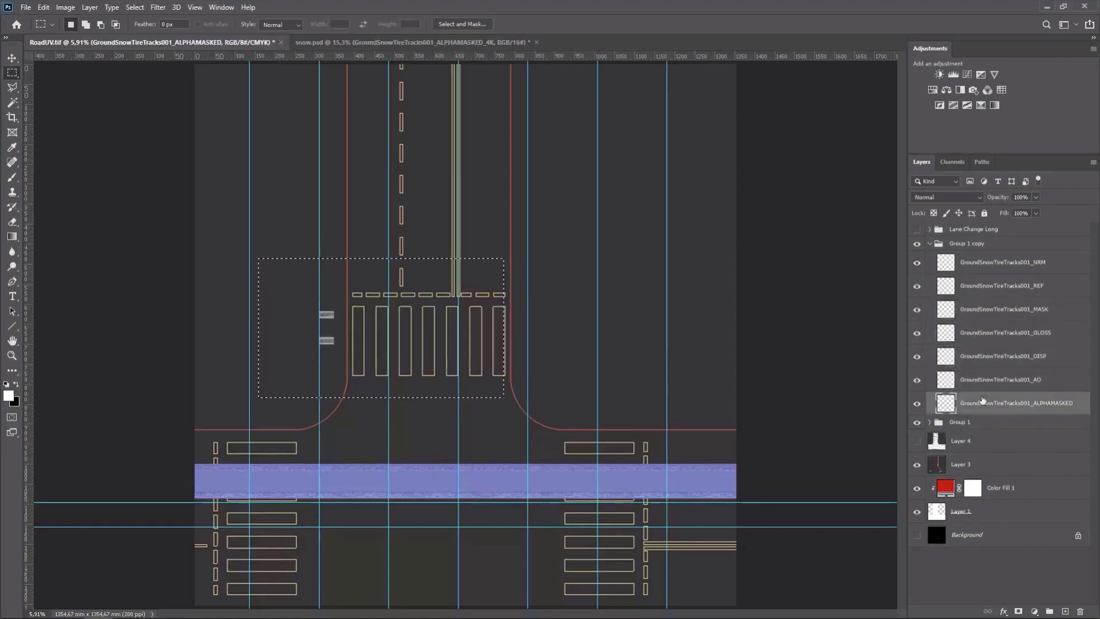
Rename the Group 1 copy group as Lane Change Short and move its track section back inside the canvas, flush with the edge
{"action": "left_click", "coordinate": [930, 243]}
{"action": "double_click", "coordinate": [974, 229]}
{"action": "double_click", "coordinate": [969, 244]}
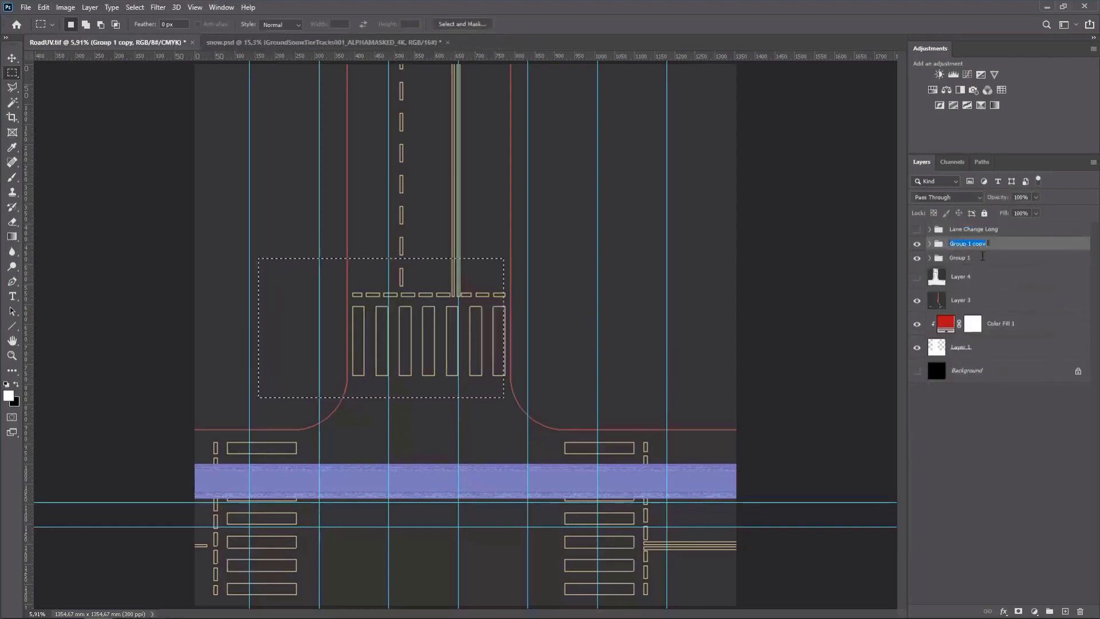
{"action": "type", "text": "Lane Change Short"}
{"action": "key", "text": "Return"}
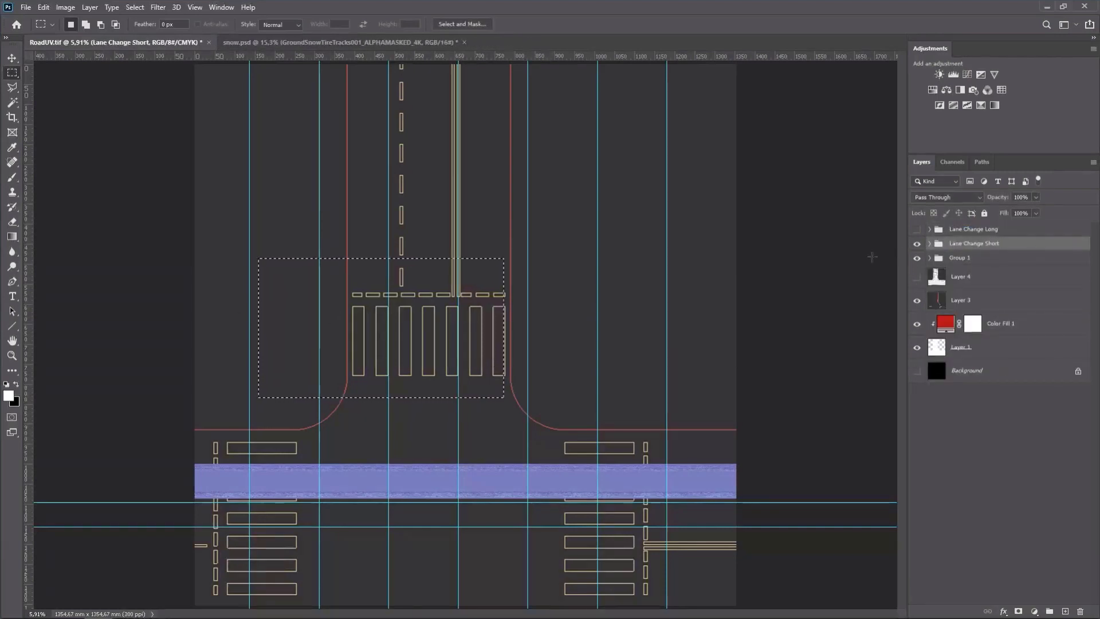
{"action": "key", "text": "v"}
{"action": "left_click_drag", "start_coordinate": [796, 326], "coordinate": [683, 324]}
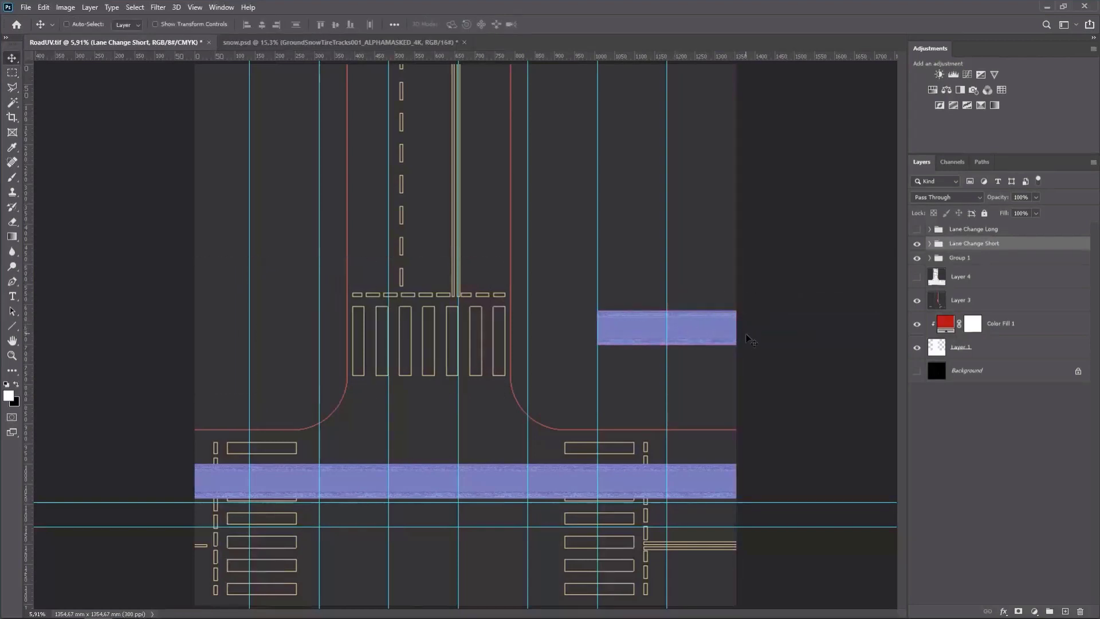
Warp the GroundSnowTireTracks001_NRM layer in the Lane Change Short group with the Rise preset at a 75% bend
{"action": "scroll", "coordinate": [756, 356], "scroll_direction": "up", "scroll_amount": 2}
{"action": "left_click", "coordinate": [930, 244]}
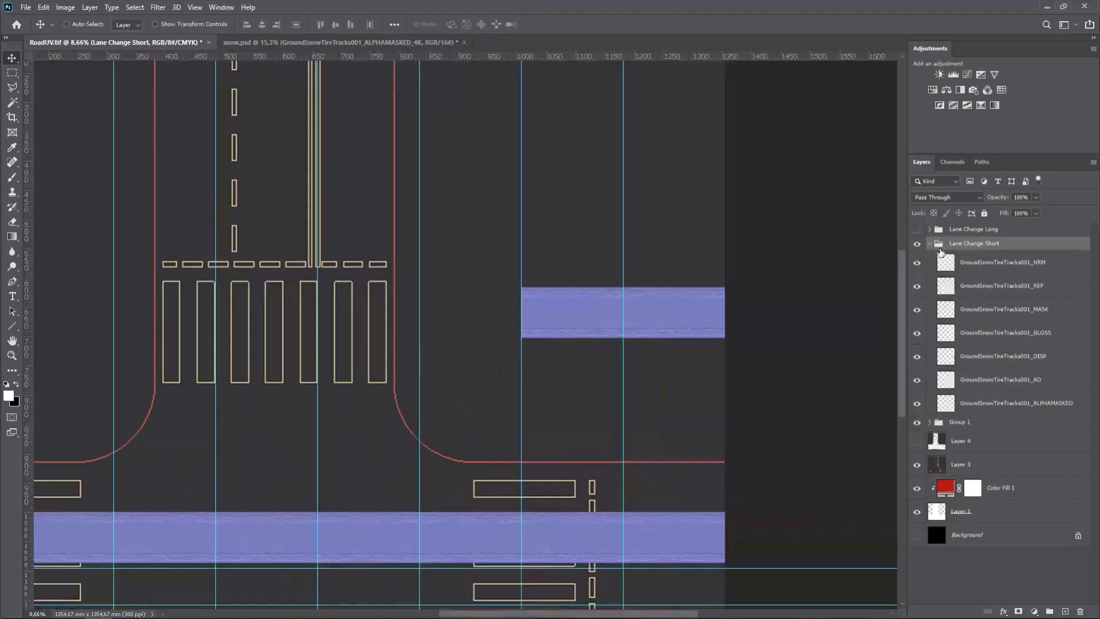
{"action": "left_click", "coordinate": [980, 262]}
{"action": "key", "text": "ctrl+t"}
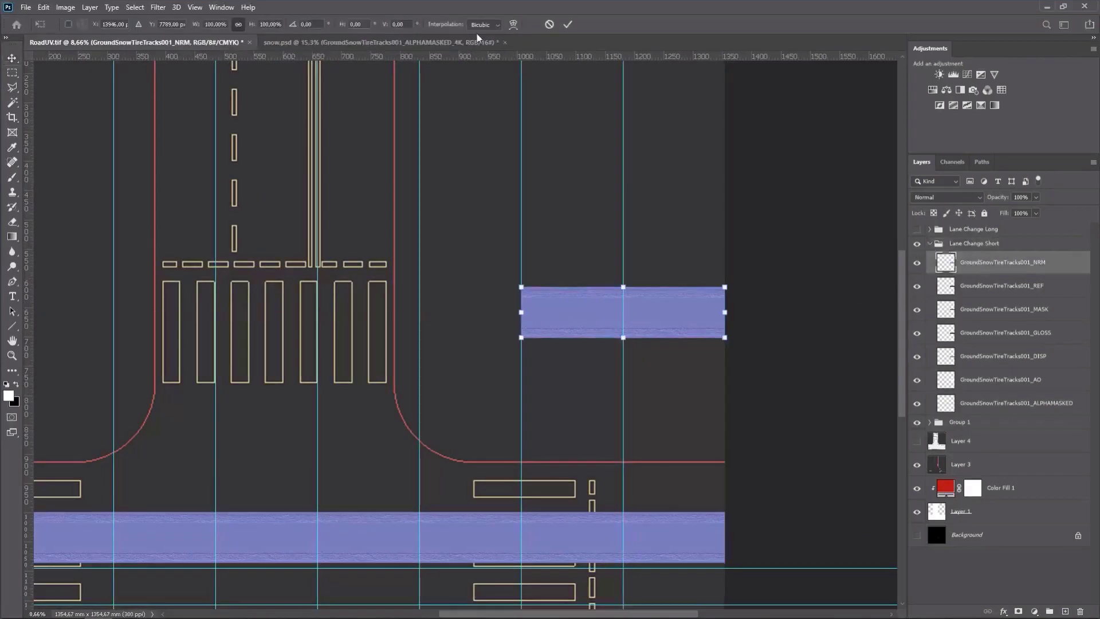
{"action": "left_click", "coordinate": [514, 24]}
{"action": "left_click", "coordinate": [275, 24]}
{"action": "left_click", "coordinate": [279, 163]}
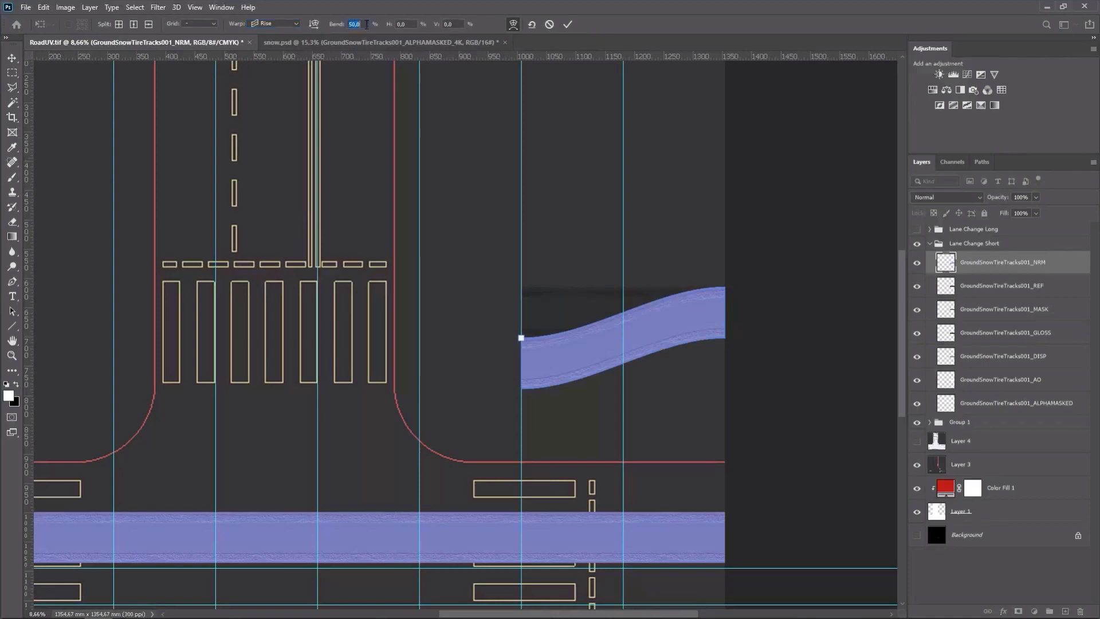
{"action": "type", "text": "75"}
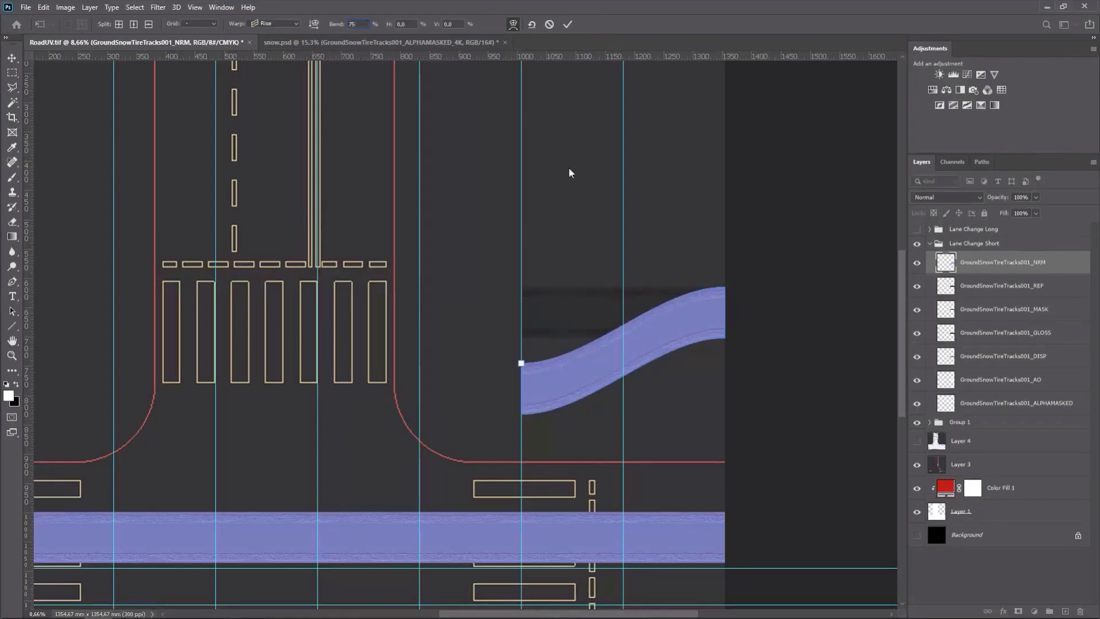
{"action": "key", "text": "Return"}
{"action": "key", "text": "Return"}
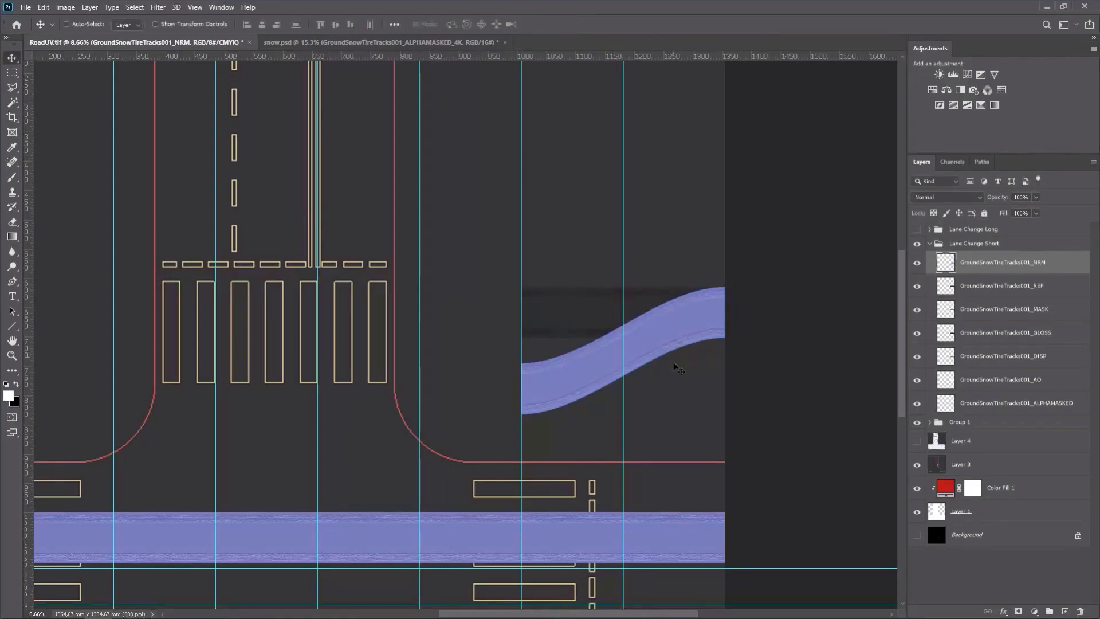
Warp the GroundSnowTireTracks001_REF layer in the Lane Change Short group with the Rise preset at a 75% bend
{"action": "left_click", "coordinate": [942, 285]}
{"action": "key", "text": "ctrl+t"}
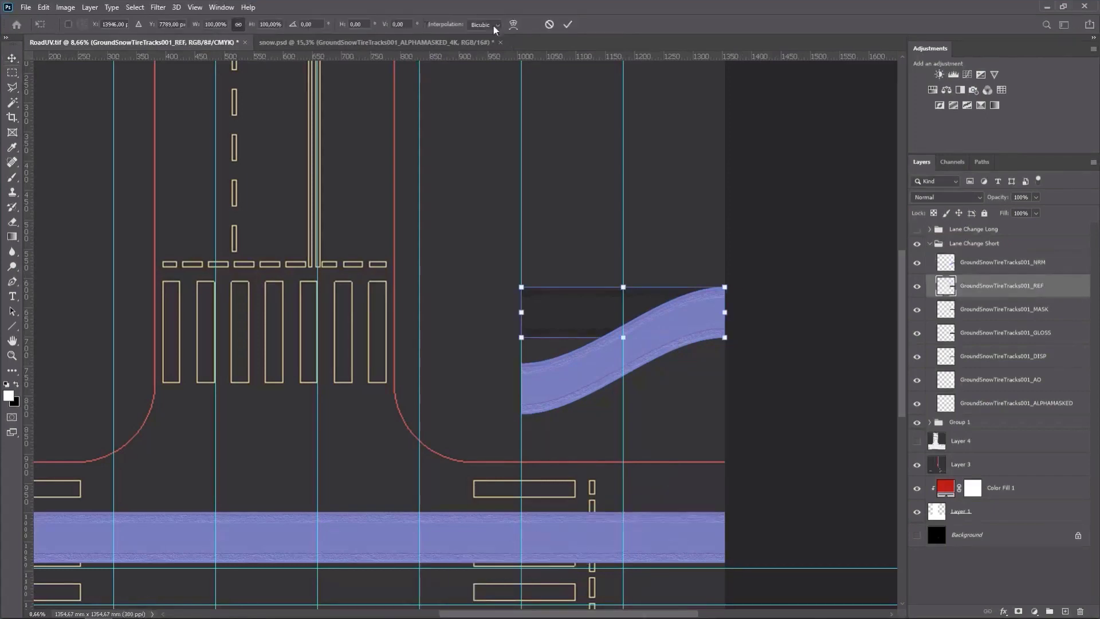
{"action": "left_click", "coordinate": [514, 27]}
{"action": "left_click", "coordinate": [274, 24]}
{"action": "left_click", "coordinate": [273, 163]}
{"action": "type", "text": "75"}
{"action": "key", "text": "Return"}
{"action": "key", "text": "Return"}
Warp the GroundSnowTireTracks001_MASK layer in the Lane Change Short group with the Rise preset at a 75% bend
{"action": "left_click", "coordinate": [944, 309]}
{"action": "key", "text": "ctrl+t"}
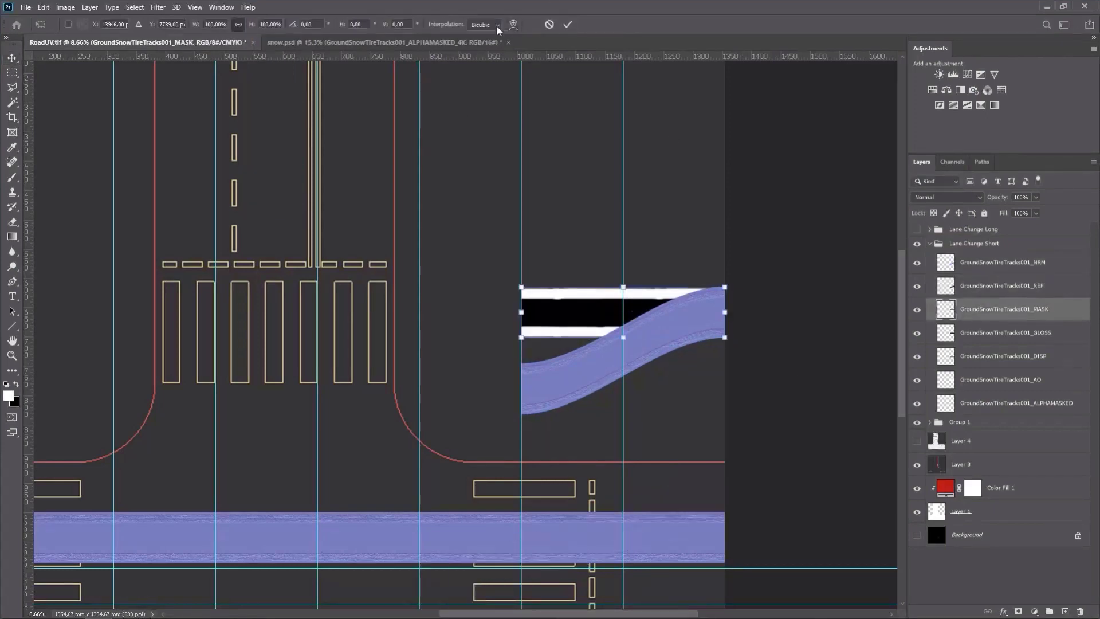
{"action": "left_click", "coordinate": [514, 26]}
{"action": "left_click", "coordinate": [273, 24]}
{"action": "left_click", "coordinate": [269, 162]}
{"action": "type", "text": "75"}
{"action": "key", "text": "Return"}
{"action": "key", "text": "Return"}
Warp the GroundSnowTireTracks001_GLOSS layer in the Lane Change Short group with the Rise preset at a 75% bend
{"action": "left_click", "coordinate": [940, 334]}
{"action": "key", "text": "ctrl+t"}
{"action": "left_click", "coordinate": [515, 25]}
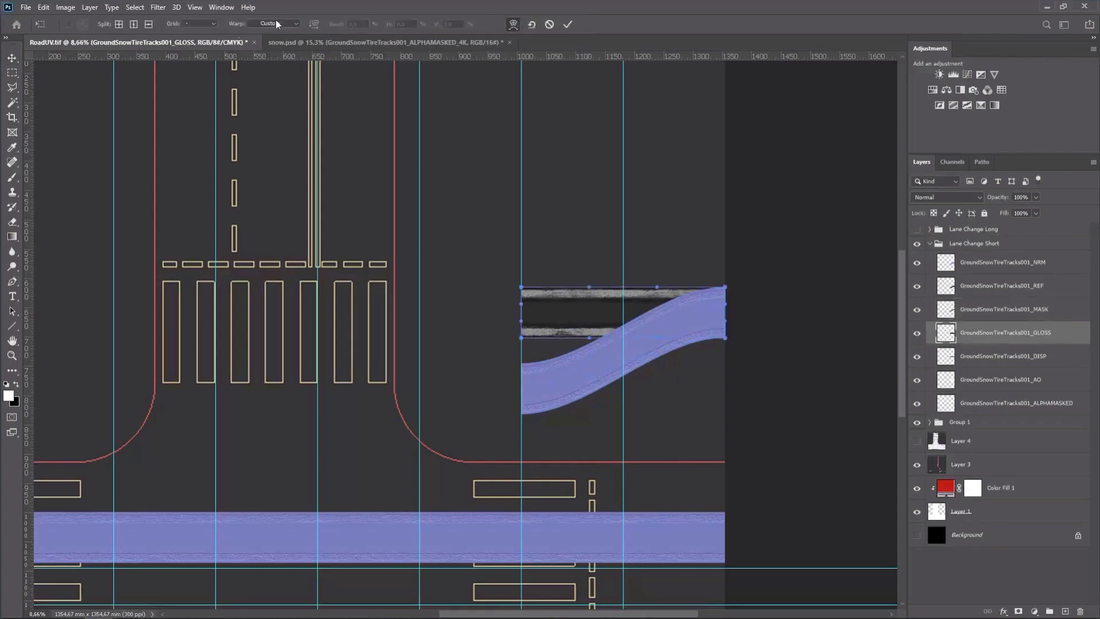
{"action": "left_click", "coordinate": [275, 24]}
{"action": "left_click", "coordinate": [271, 163]}
{"action": "type", "text": "75"}
{"action": "key", "text": "Return"}
{"action": "key", "text": "Return"}
Warp the GroundSnowTireTracks001_DISP layer in the Lane Change Short group with the Rise preset at a 75% bend
{"action": "left_click", "coordinate": [940, 357]}
{"action": "key", "text": "ctrl+t"}
{"action": "left_click", "coordinate": [514, 26]}
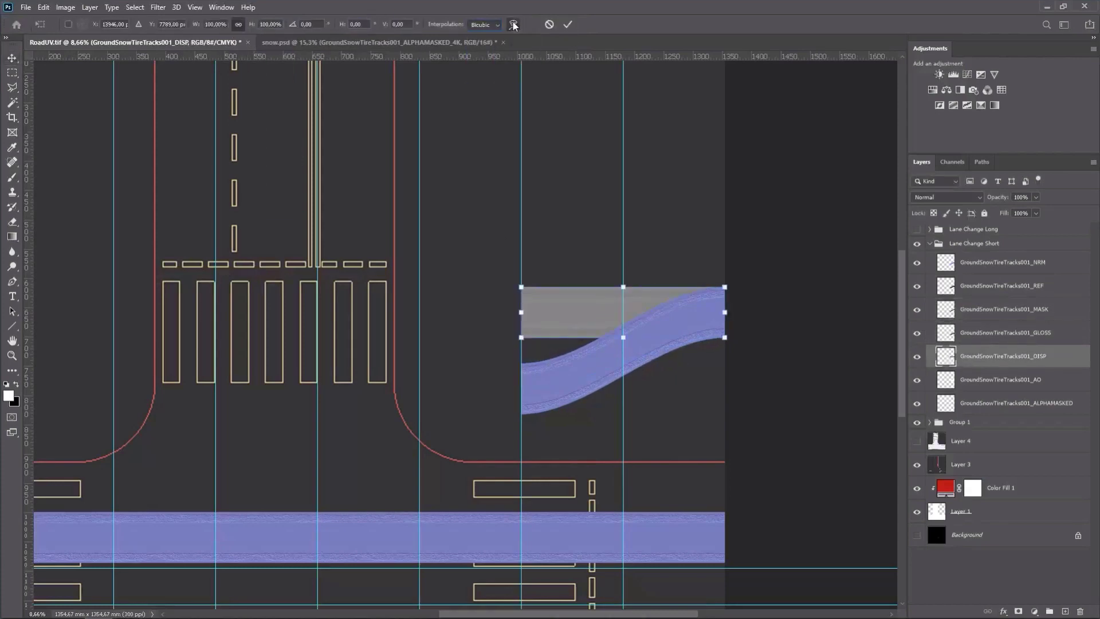
{"action": "left_click", "coordinate": [274, 24]}
{"action": "left_click", "coordinate": [271, 163]}
{"action": "type", "text": "75"}
{"action": "left_click", "coordinate": [568, 25]}
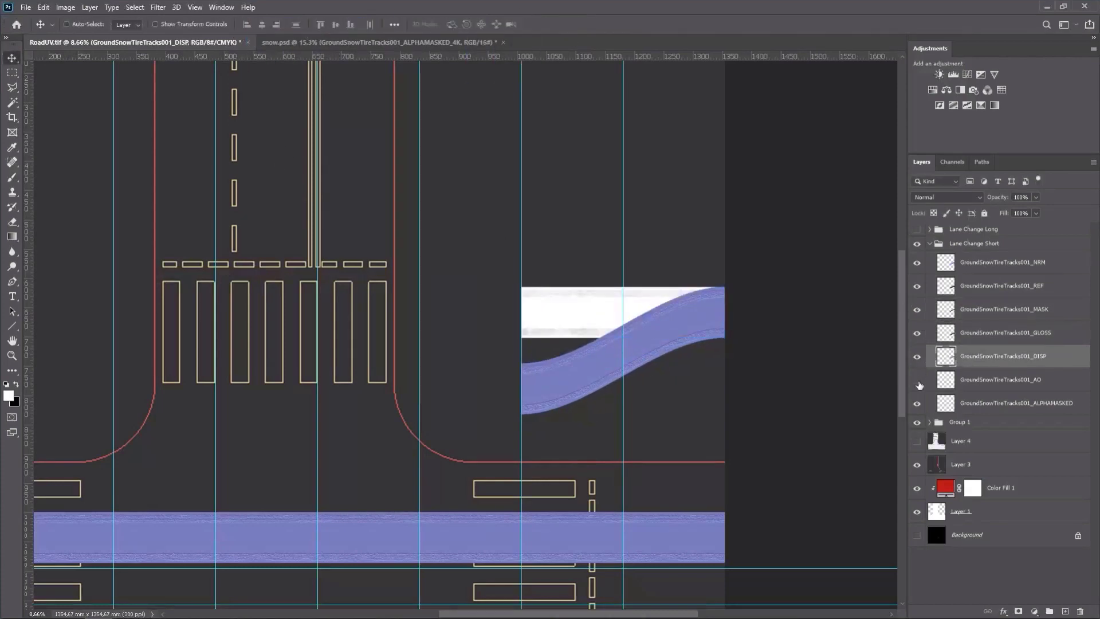
Warp the GroundSnowTireTracks001_AO layer in the Lane Change Short group with the Rise preset at a 75% bend
{"action": "left_click", "coordinate": [940, 381]}
{"action": "key", "text": "ctrl+t"}
{"action": "left_click", "coordinate": [514, 25]}
{"action": "left_click", "coordinate": [274, 24]}
{"action": "left_click", "coordinate": [271, 163]}
{"action": "type", "text": "75"}
{"action": "left_click", "coordinate": [568, 24]}
Warp the GroundSnowTireTracks001_ALPHAMASKED layer in the Lane Change Short group with the Rise preset at a 75% bend
{"action": "left_click", "coordinate": [939, 404]}
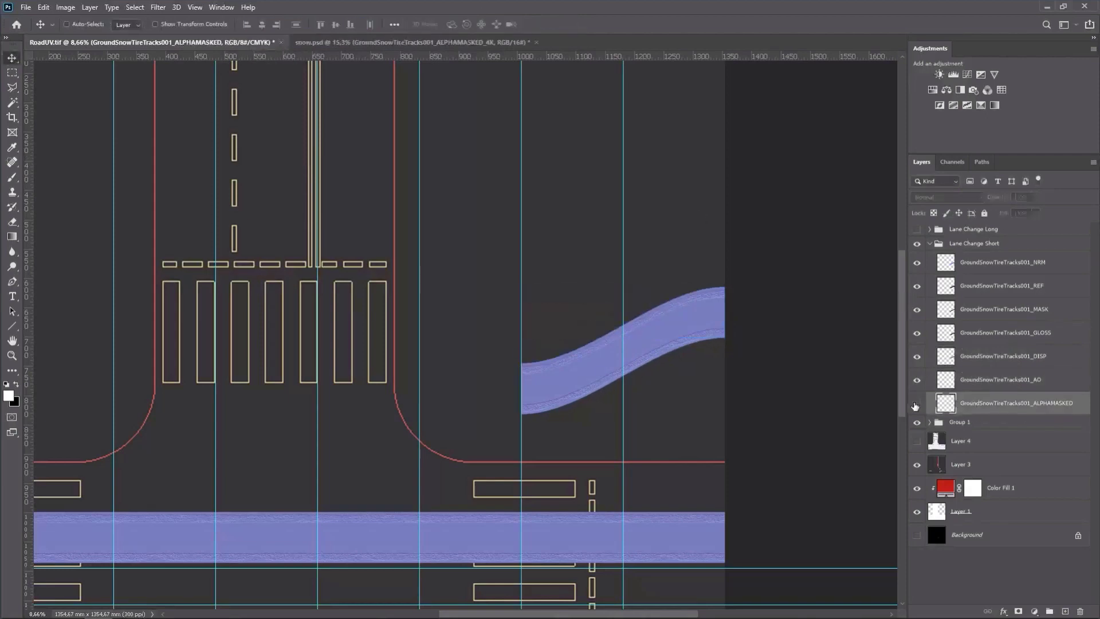
{"action": "key", "text": "ctrl+t"}
{"action": "left_click", "coordinate": [514, 25]}
{"action": "left_click", "coordinate": [275, 24]}
{"action": "left_click", "coordinate": [271, 162]}
{"action": "type", "text": "75"}
{"action": "left_click", "coordinate": [568, 25]}
Move the Lane Change Short group down until its start lines up with the straight tracks, and check the seam without guides
{"action": "left_click", "coordinate": [929, 243]}
{"action": "scroll", "coordinate": [569, 332], "scroll_direction": "down", "scroll_amount": 3}
{"action": "left_click_drag", "start_coordinate": [572, 330], "coordinate": [576, 474]}
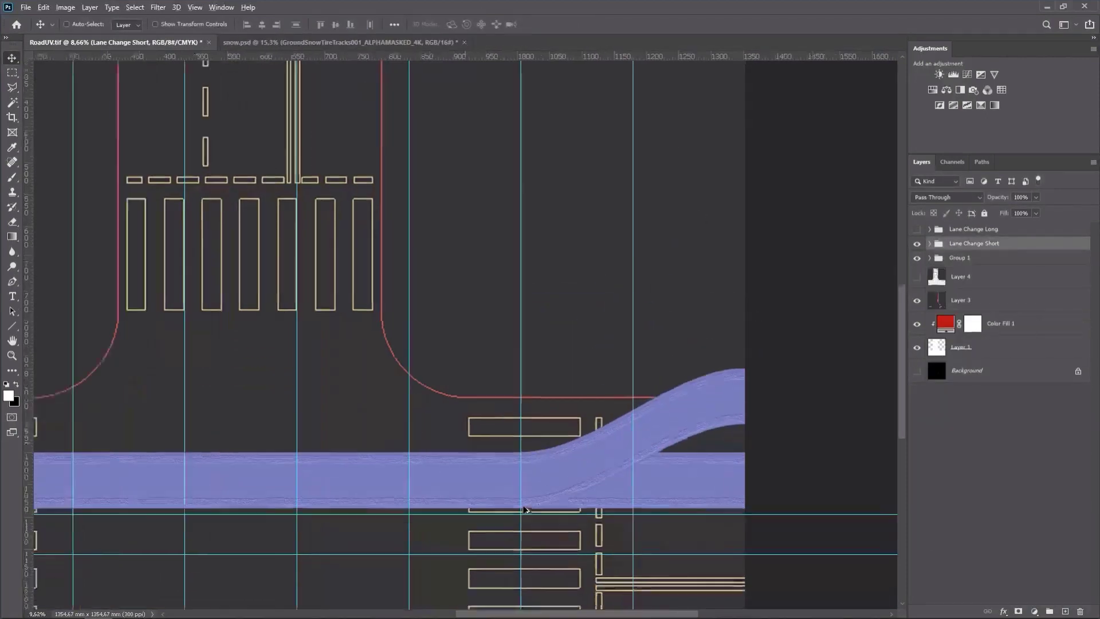
{"action": "scroll", "coordinate": [527, 501], "scroll_direction": "up", "scroll_amount": 5}
{"action": "key", "text": "ctrl+semicolon"}
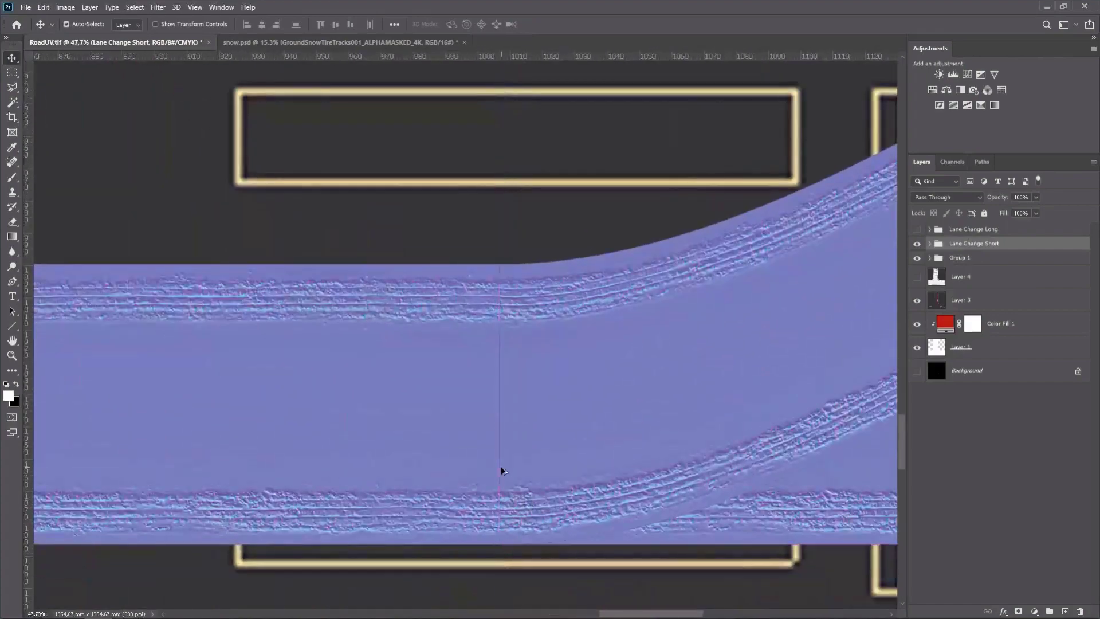
{"action": "key", "text": "ctrl+semicolon"}
{"action": "scroll", "coordinate": [507, 458], "scroll_direction": "up", "scroll_amount": 3}
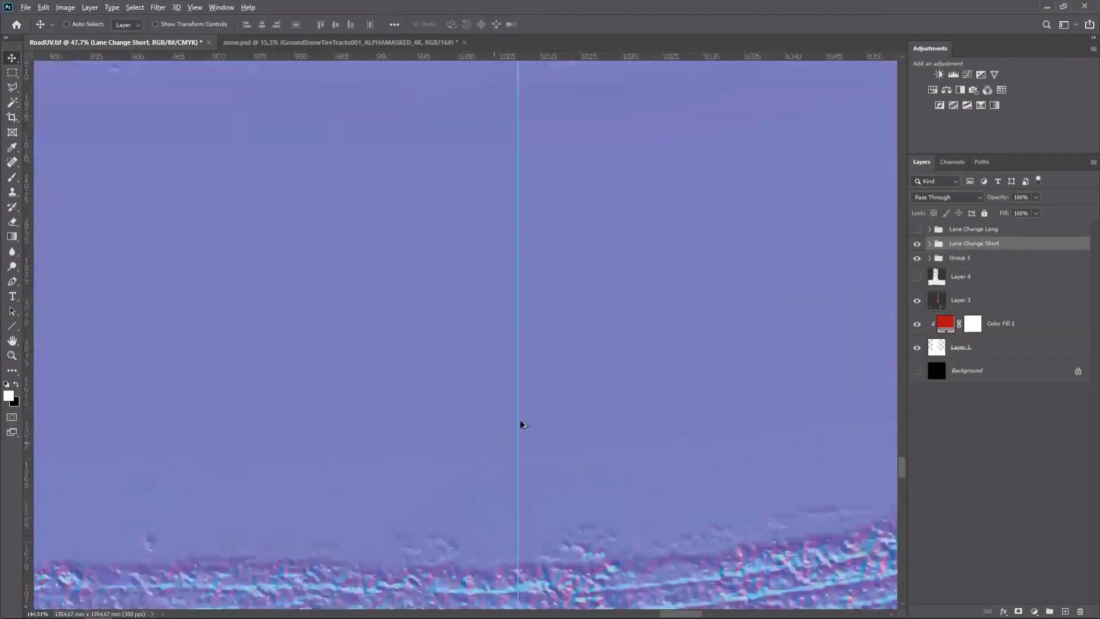
{"action": "scroll", "coordinate": [538, 411], "scroll_direction": "down", "scroll_amount": 3}
{"action": "scroll", "coordinate": [539, 406], "scroll_direction": "down", "scroll_amount": 5}
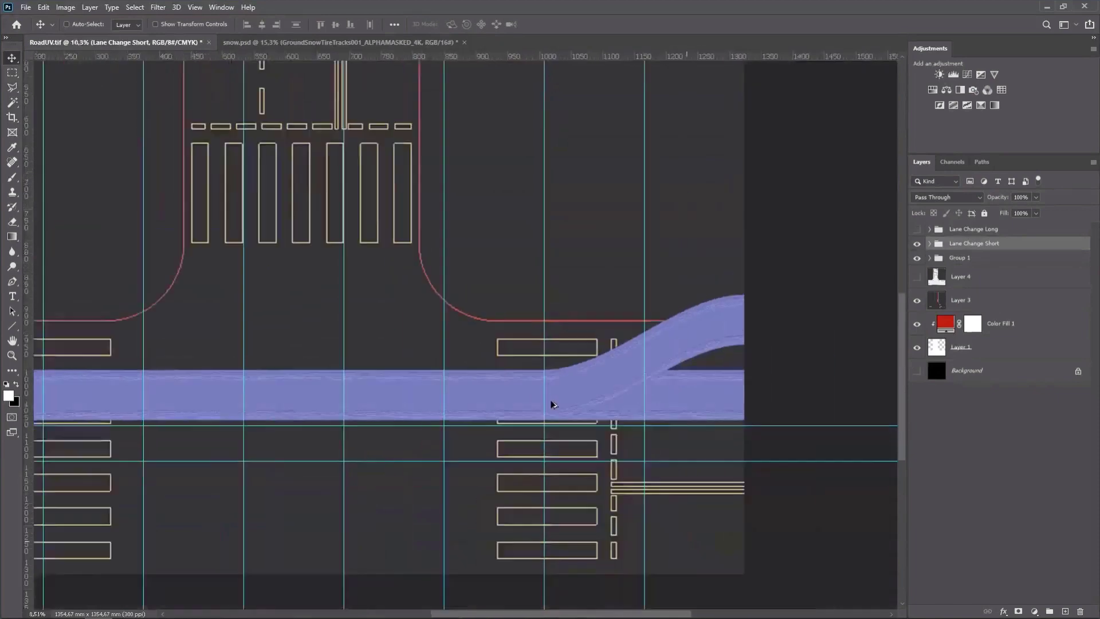
Show the Lane Change Long group, move it until its start lines up with the straight tracks, and hide the guides to check the seam
{"action": "left_click", "coordinate": [917, 229]}
{"action": "left_click", "coordinate": [974, 229]}
{"action": "scroll", "coordinate": [469, 417], "scroll_direction": "up", "scroll_amount": 5}
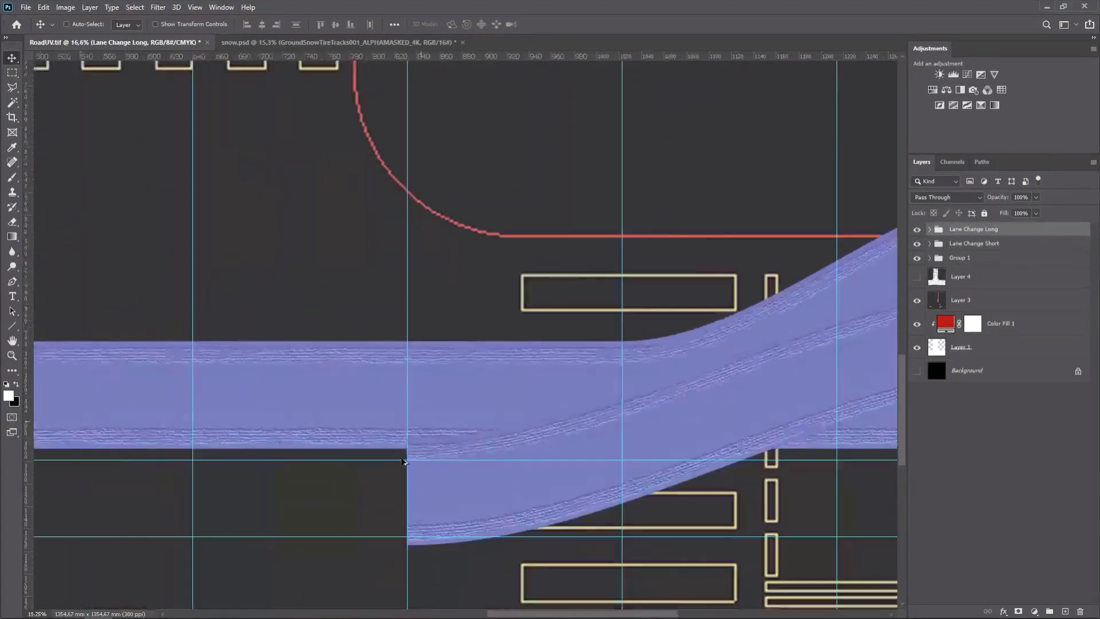
{"action": "left_click_drag", "start_coordinate": [475, 288], "coordinate": [473, 296]}
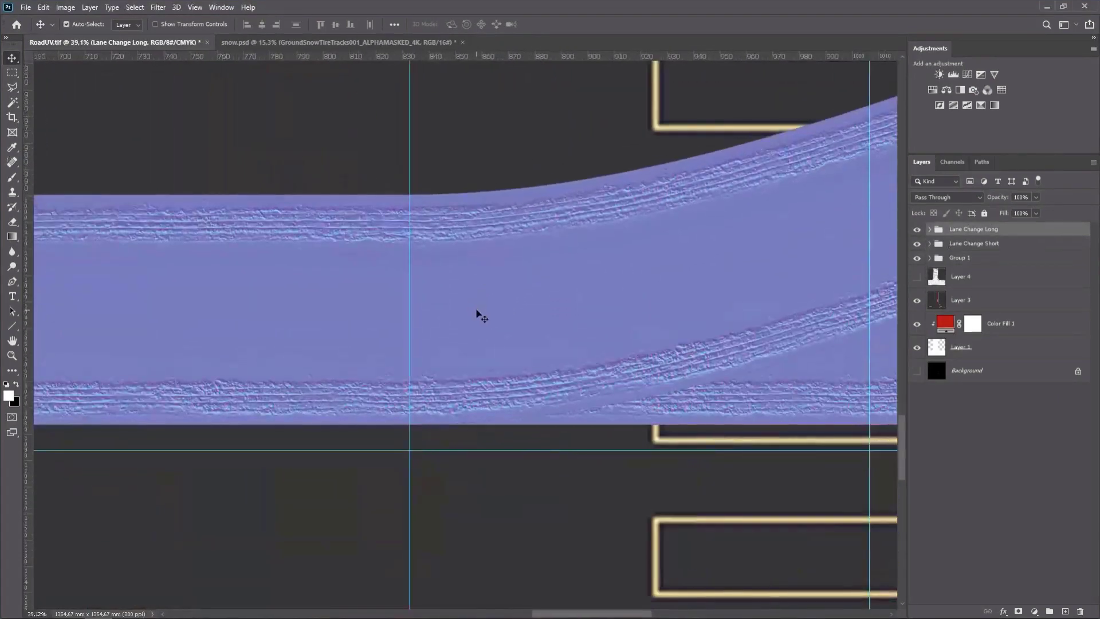
{"action": "key", "text": "ctrl+semicolon"}
{"action": "scroll", "coordinate": [442, 336], "scroll_direction": "up", "scroll_amount": 6}
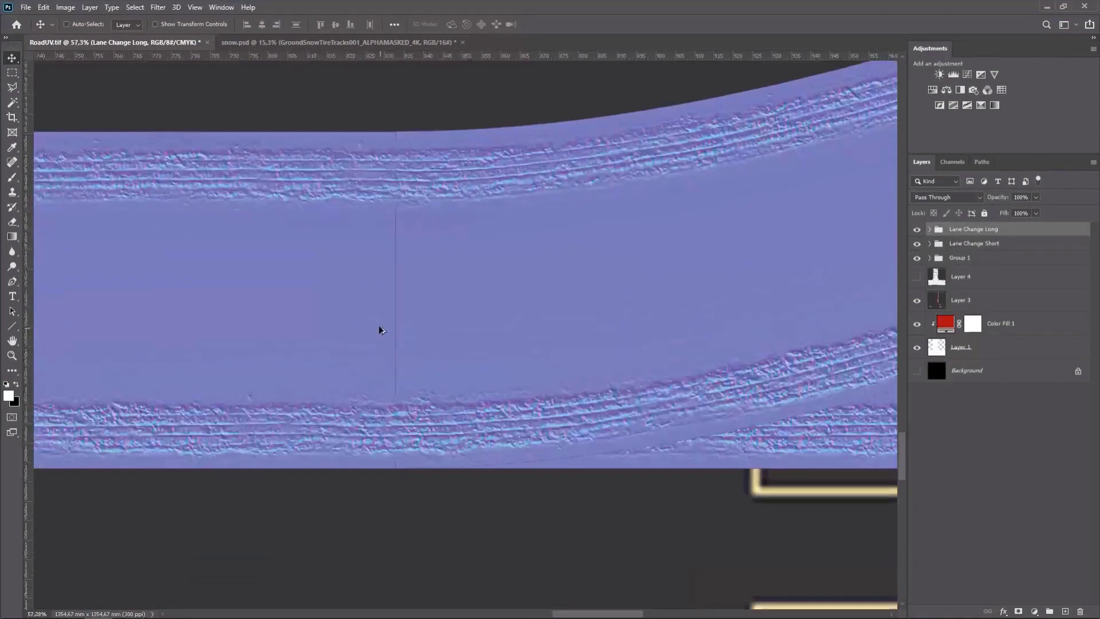
{"action": "scroll", "coordinate": [427, 329], "scroll_direction": "down", "scroll_amount": 9}
{"action": "scroll", "coordinate": [380, 363], "scroll_direction": "down", "scroll_amount": 4}
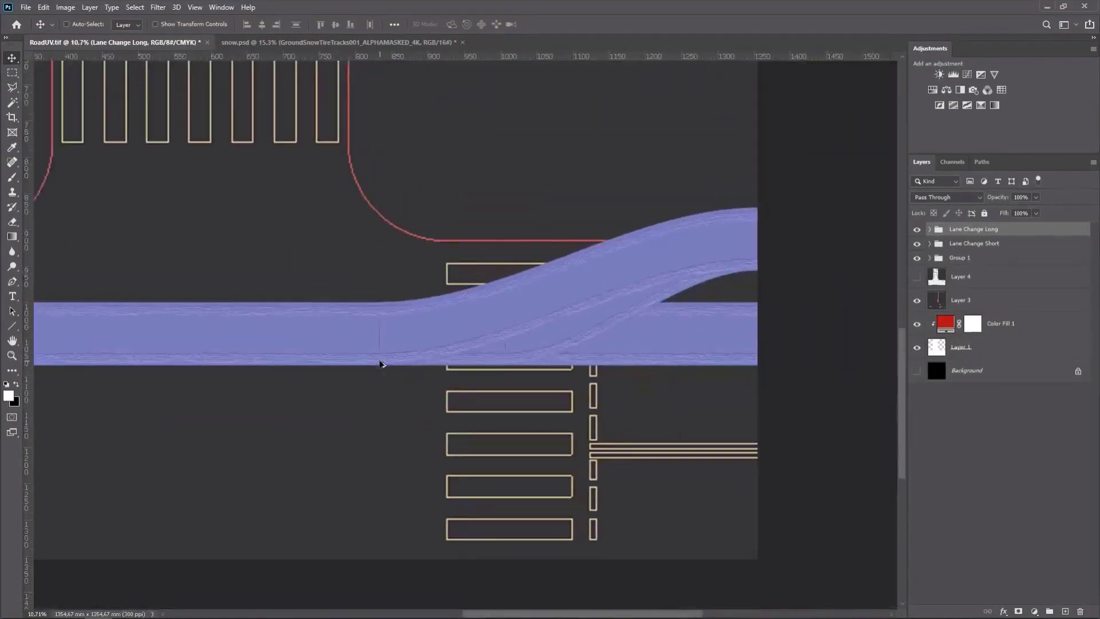
{"action": "scroll", "coordinate": [713, 345], "scroll_direction": "down", "scroll_amount": 4}
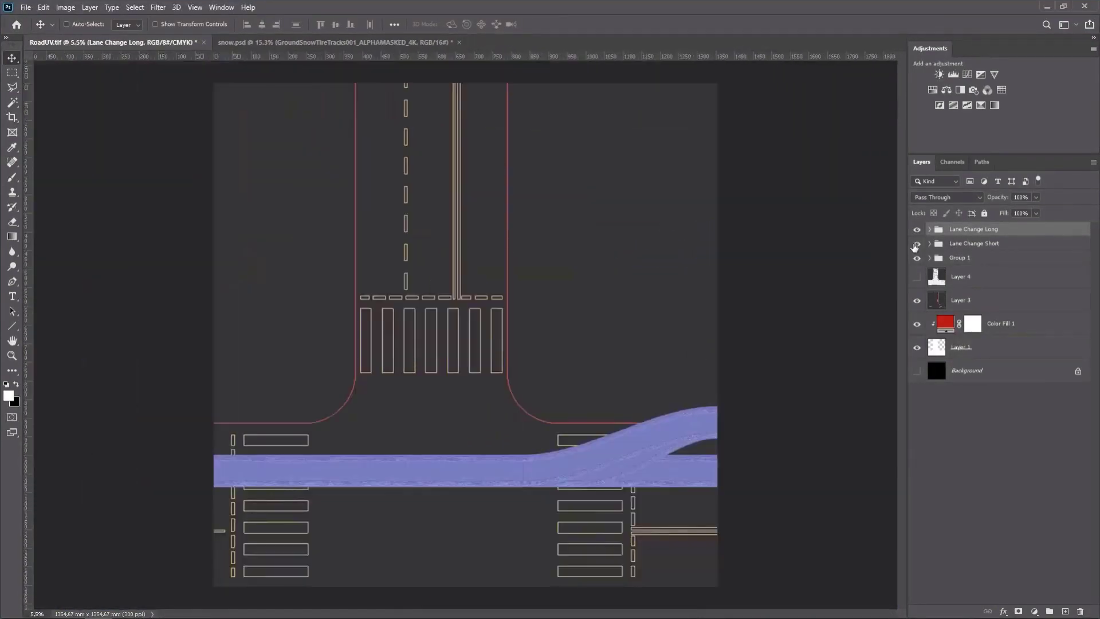
Hide the Lane Change Long and Lane Change Short groups and make Group 1 the active group
{"action": "left_click", "coordinate": [918, 244]}
{"action": "left_click", "coordinate": [958, 259]}
{"action": "scroll", "coordinate": [649, 527], "scroll_direction": "up", "scroll_amount": 4}
{"action": "scroll", "coordinate": [705, 454], "scroll_direction": "down", "scroll_amount": 3}
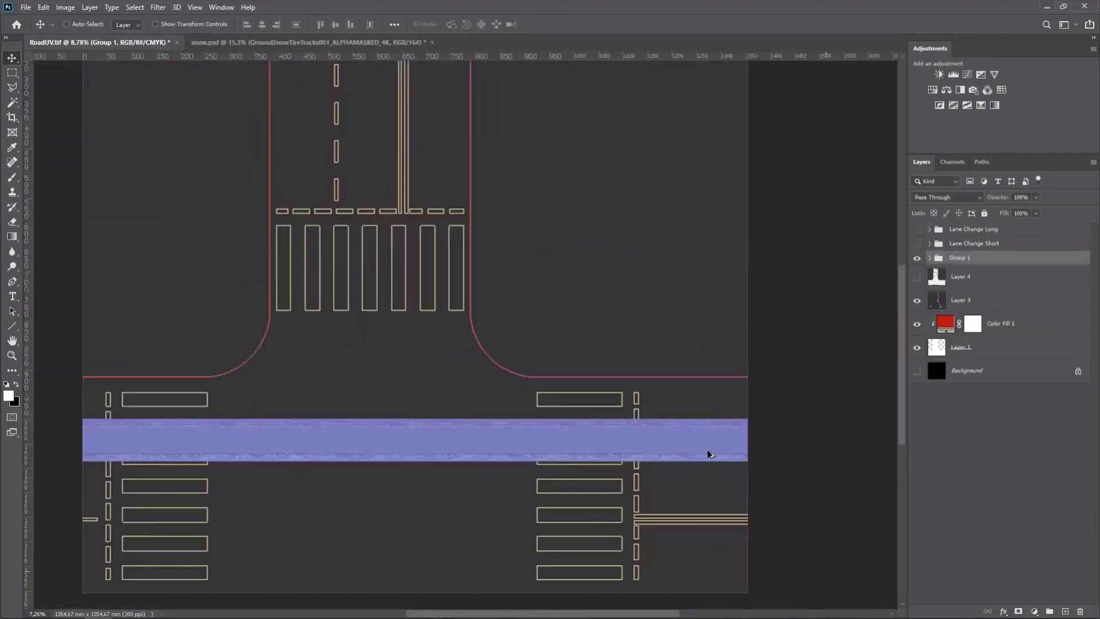
{"action": "key", "text": "ctrl+shift+alt+n"}
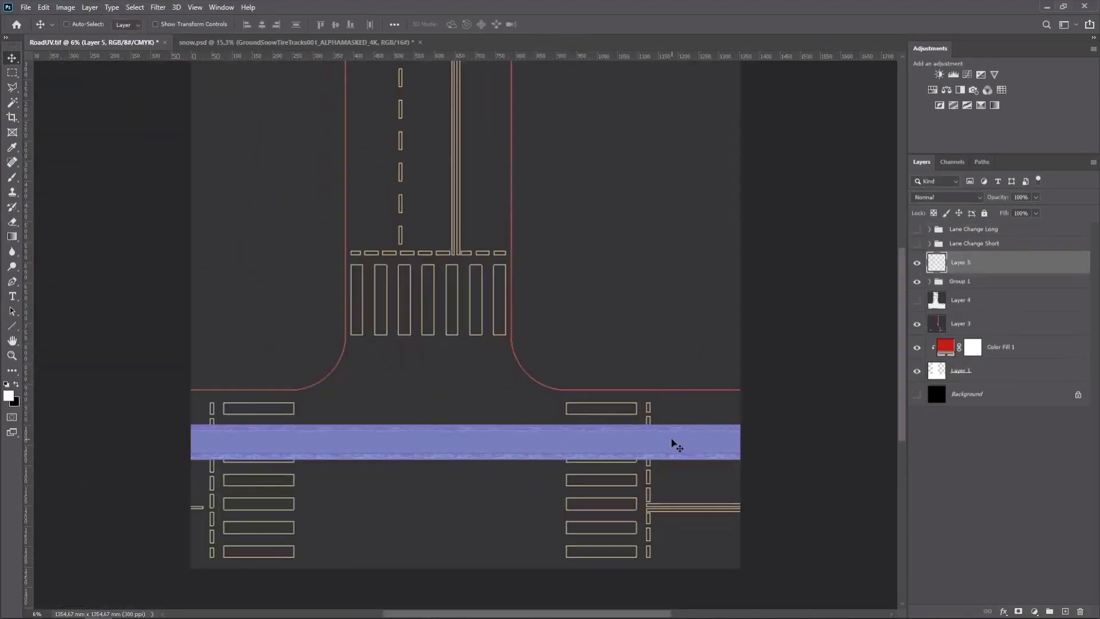
{"action": "key", "text": "b"}
{"action": "mouse_move", "coordinate": [194, 484]}
{"action": "left_mouse_down"}
{"action": "mouse_move", "coordinate": [427, 394]}
{"action": "mouse_move", "coordinate": [476, 240]}
{"action": "left_mouse_up"}
{"action": "mouse_move", "coordinate": [415, 218]}
{"action": "left_mouse_down"}
{"action": "mouse_move", "coordinate": [442, 339]}
{"action": "mouse_move", "coordinate": [649, 482]}
{"action": "left_mouse_up"}
{"action": "key", "text": "ctrl+z"}
{"action": "key", "text": "ctrl+z"}
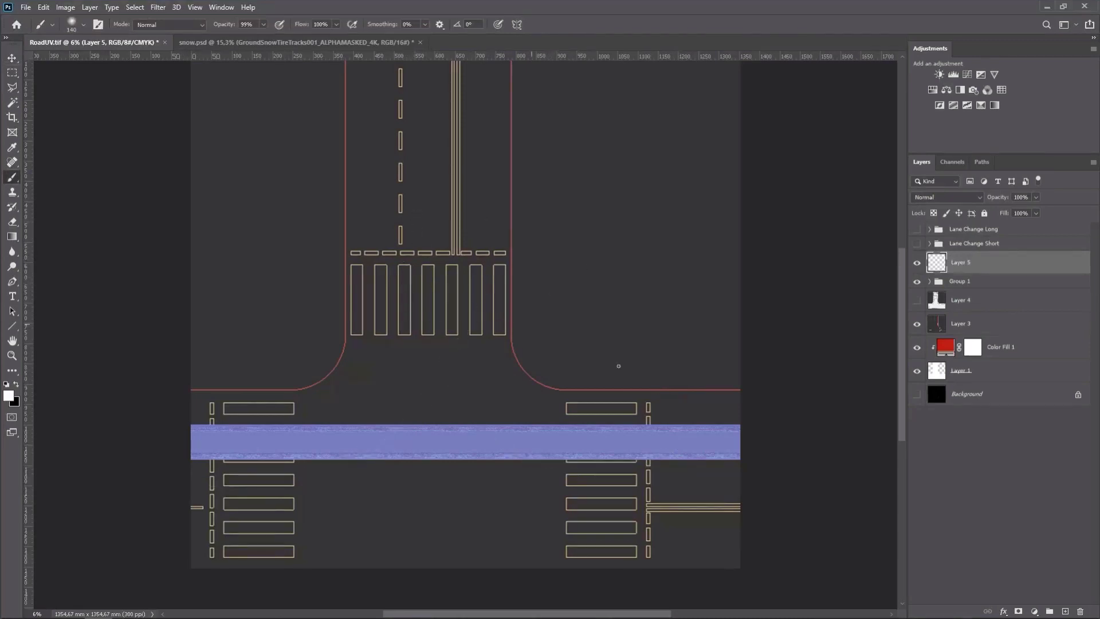
{"action": "left_click_drag", "start_coordinate": [679, 412], "coordinate": [482, 246]}
{"action": "left_click_drag", "start_coordinate": [378, 314], "coordinate": [264, 422]}
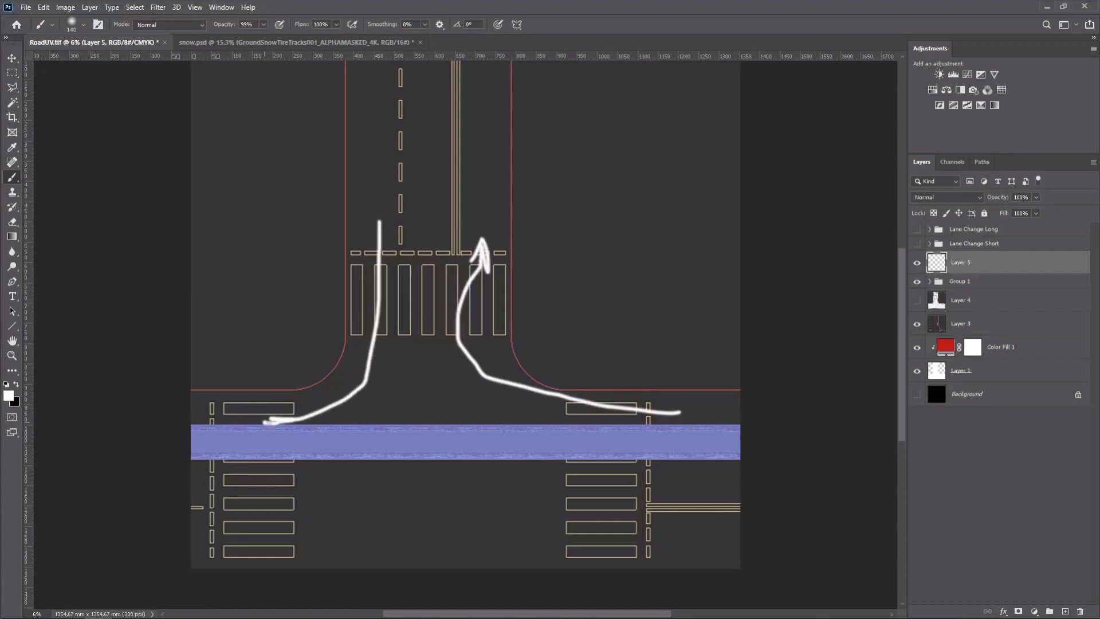
{"action": "key", "text": "ctrl+z"}
{"action": "key", "text": "ctrl+z"}
{"action": "key", "text": "ctrl+z"}
{"action": "key", "text": "ctrl+z"}
{"action": "key", "text": "ctrl+z"}
Delete the painted arrow sketch layer, duplicate Group 1 and rename the copy Turn Long
{"action": "key", "text": "v"}
{"action": "left_click_drag", "start_coordinate": [965, 258], "coordinate": [968, 252]}
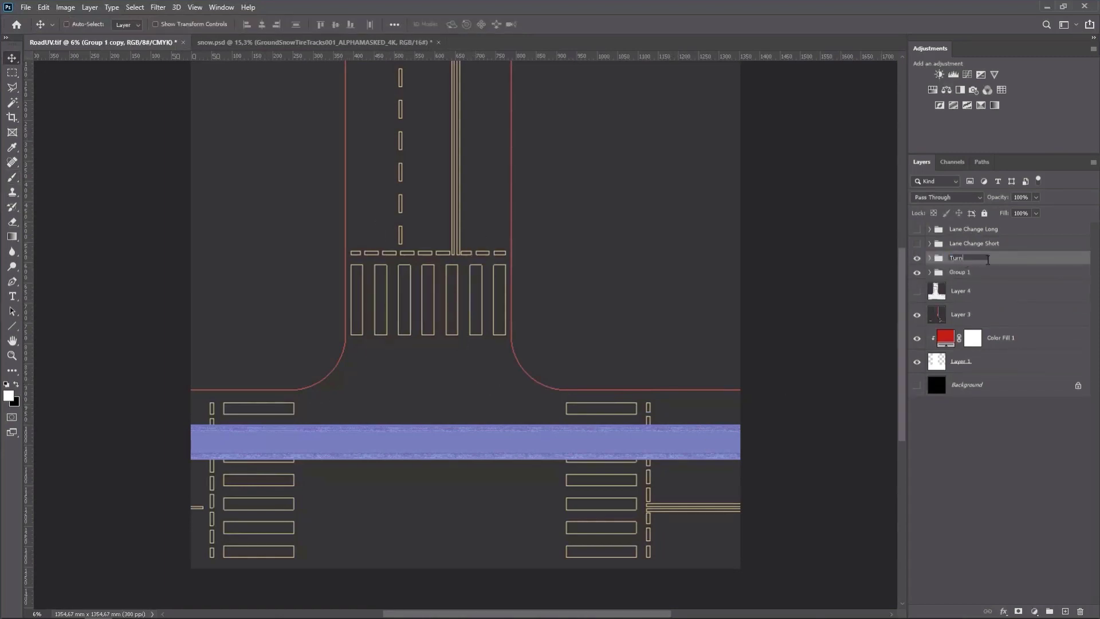
{"action": "type", "text": "ng"}
{"action": "key", "text": "Return"}
Duplicate the Turn Long group as Turn Short, and hide Turn Short and Group 1
{"action": "key", "text": "ctrl+j"}
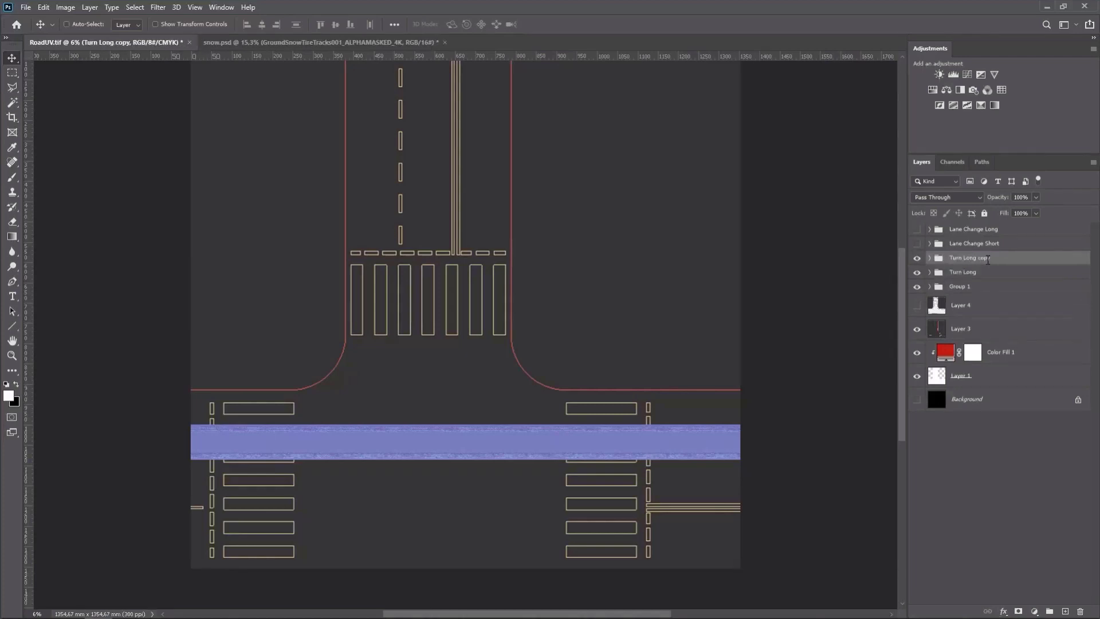
{"action": "double_click", "coordinate": [978, 258]}
{"action": "left_click_drag", "start_coordinate": [964, 259], "coordinate": [1037, 263]}
{"action": "type", "text": "Short"}
{"action": "key", "text": "Return"}
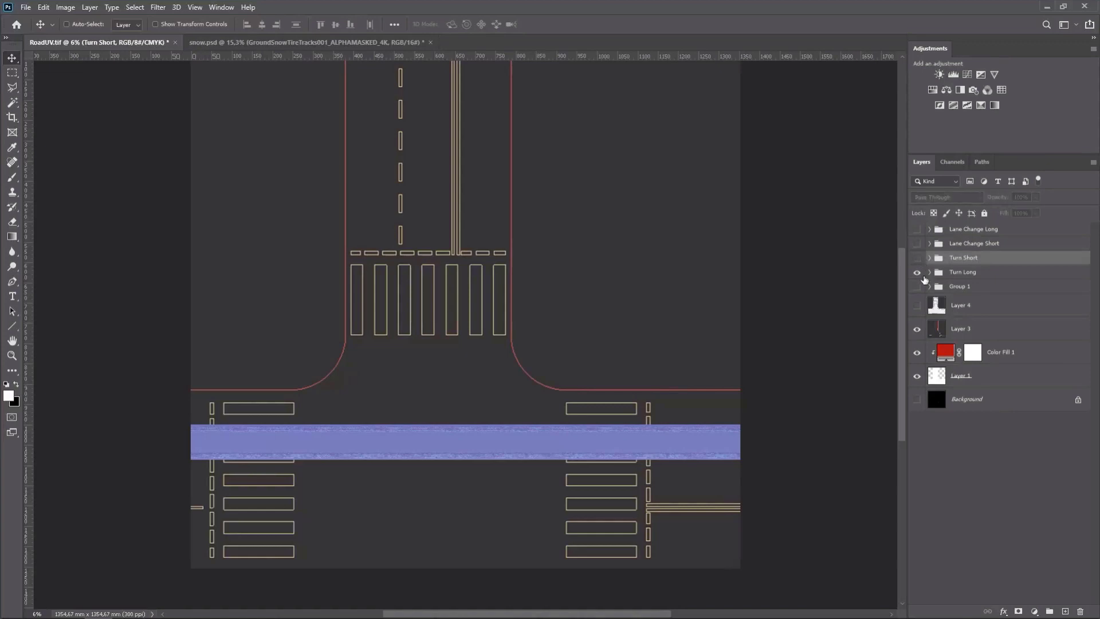
Show the guides and clear everything outside the track section between the fifth vertical guide and the canvas's right edge in all seven Turn Long layers
{"action": "key", "text": "ctrl+h"}
{"action": "key", "text": "m"}
{"action": "left_click_drag", "start_coordinate": [744, 379], "coordinate": [530, 518]}
{"action": "key", "text": "ctrl+shift+i"}
{"action": "left_click", "coordinate": [929, 272]}
{"action": "left_click", "coordinate": [968, 291]}
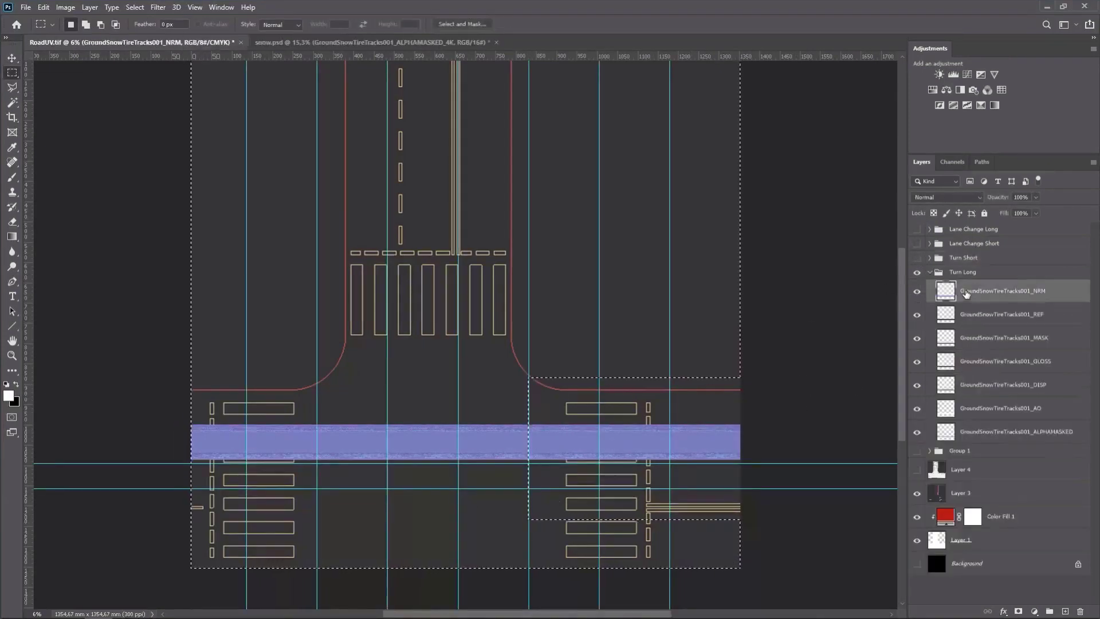
{"action": "key", "text": "Delete"}
{"action": "key", "text": "Delete"}
{"action": "left_click", "coordinate": [972, 338]}
{"action": "key", "text": "Delete"}
{"action": "left_click", "coordinate": [973, 362]}
{"action": "key", "text": "Delete"}
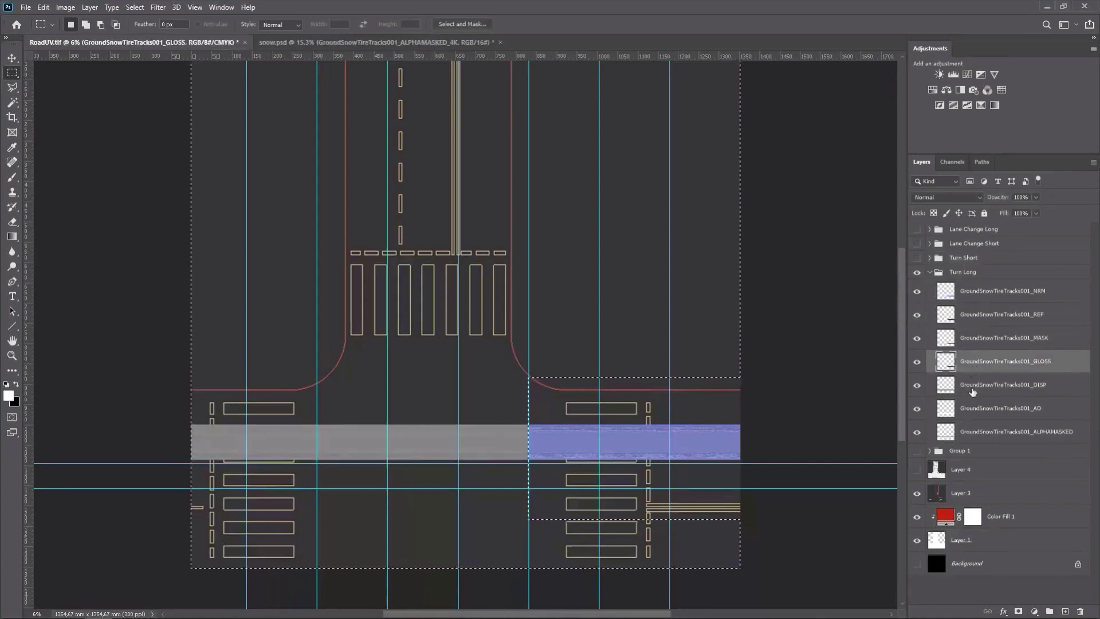
{"action": "left_click", "coordinate": [972, 384]}
{"action": "key", "text": "Delete"}
{"action": "left_click", "coordinate": [968, 408]}
{"action": "key", "text": "Delete"}
{"action": "left_click", "coordinate": [973, 431]}
{"action": "key", "text": "Delete"}
{"action": "key", "text": "ctrl+d"}
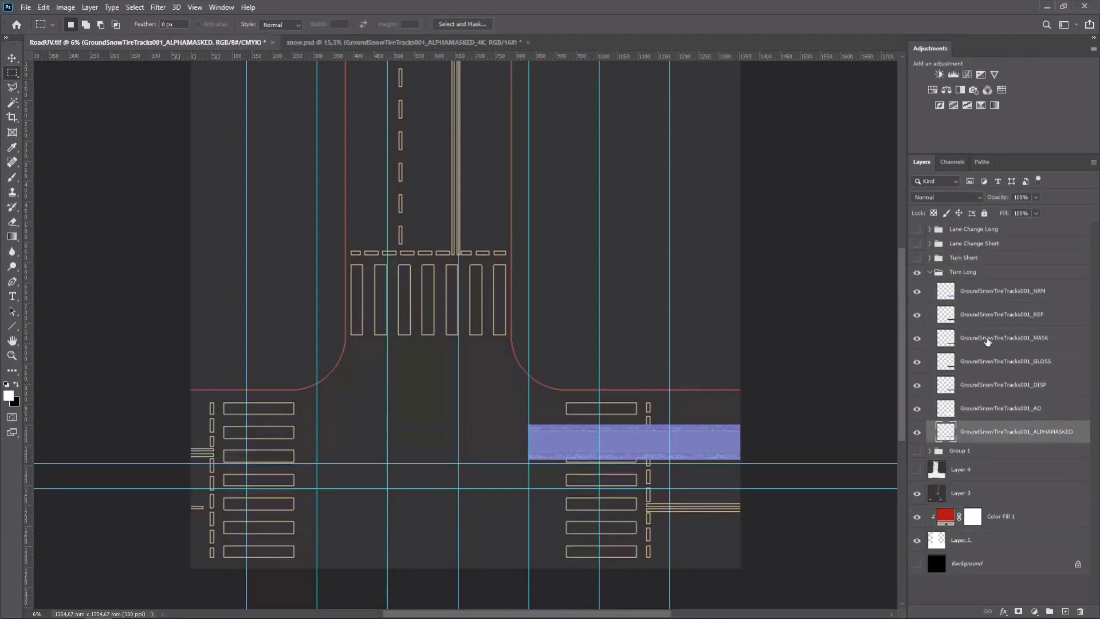
Move all seven Turn Long layers together horizontally toward the right edge of the canvas to expose the off-canvas leftovers
{"action": "left_click", "coordinate": [994, 293], "text": "shift"}
{"action": "key", "text": "v"}
{"action": "left_click_drag", "start_coordinate": [559, 393], "coordinate": [668, 393]}
Clear the leftover track piece over the left crosswalk from each of the seven Turn Long layers
{"action": "key", "text": "m"}
{"action": "left_click_drag", "start_coordinate": [437, 376], "coordinate": [290, 496]}
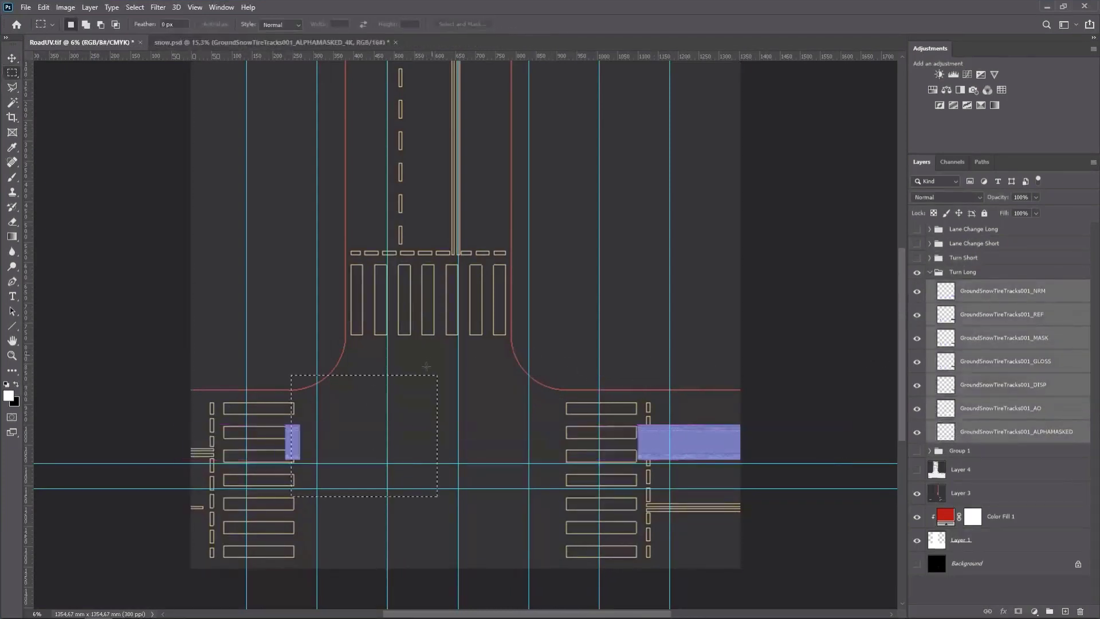
{"action": "left_click_drag", "start_coordinate": [405, 426], "coordinate": [344, 431]}
{"action": "left_click", "coordinate": [1012, 275]}
{"action": "key", "text": "Delete"}
{"action": "key", "text": "Return"}
{"action": "left_click", "coordinate": [1026, 294]}
{"action": "key", "text": "Delete"}
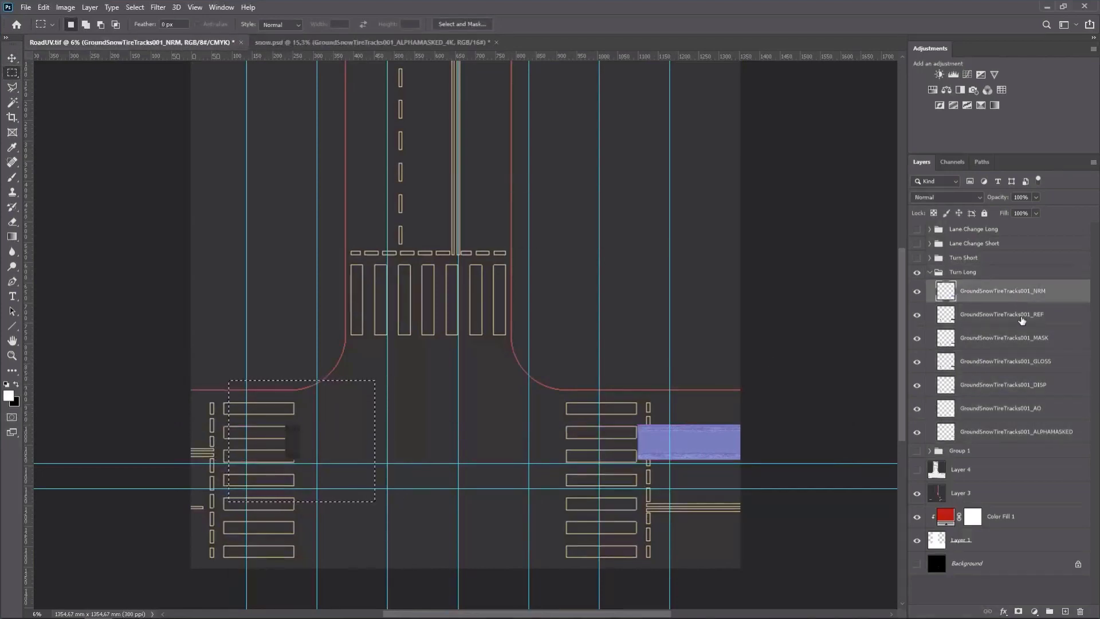
{"action": "left_click", "coordinate": [1023, 318]}
{"action": "key", "text": "Delete"}
{"action": "left_click", "coordinate": [1013, 342]}
{"action": "left_click", "coordinate": [1004, 364]}
{"action": "key", "text": "Delete"}
{"action": "left_click", "coordinate": [993, 387]}
{"action": "key", "text": "Delete"}
{"action": "left_click", "coordinate": [992, 411]}
{"action": "key", "text": "Delete"}
{"action": "left_click", "coordinate": [990, 432]}
{"action": "key", "text": "Delete"}
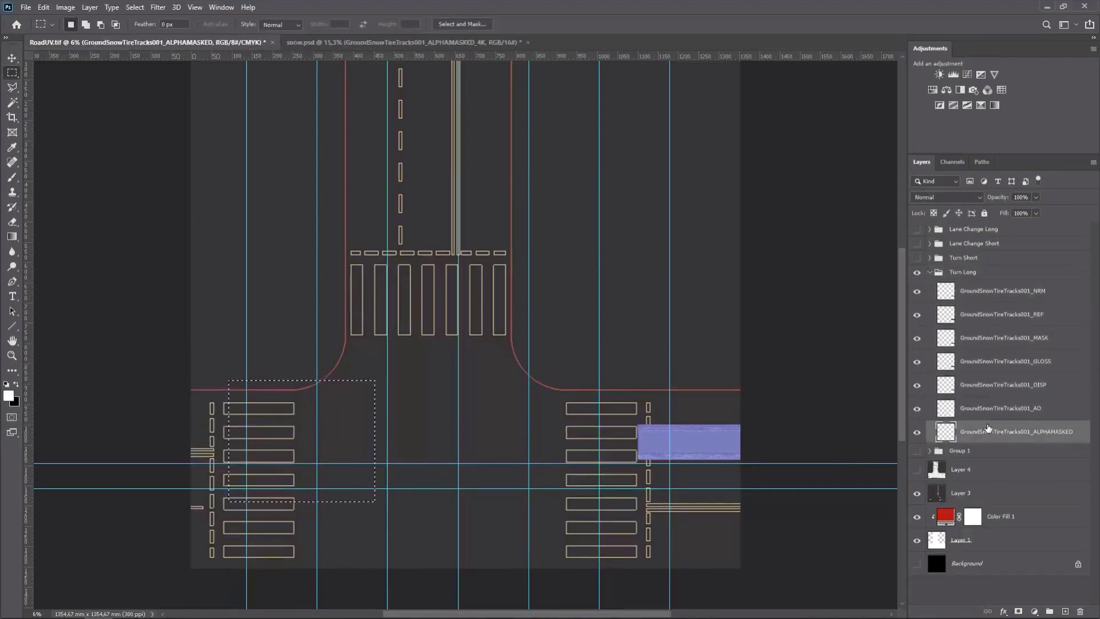
Move all seven Turn Long layers up and left so the track section spans the fourth to seventh vertical guides
{"action": "left_click", "coordinate": [982, 291]}
{"action": "left_click", "coordinate": [967, 432], "text": "shift"}
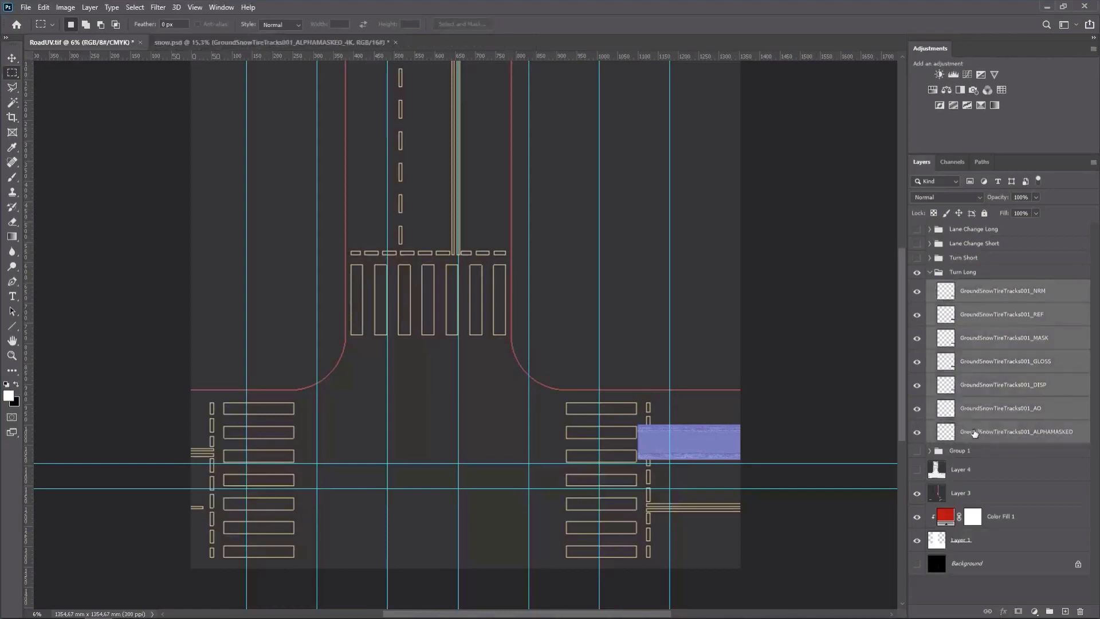
{"action": "key", "text": "v"}
{"action": "left_click_drag", "start_coordinate": [693, 438], "coordinate": [529, 366]}
Warp the GroundSnowTireTracks001_NRM layer in the Turn Long group with the Arc preset
{"action": "left_click", "coordinate": [988, 298]}
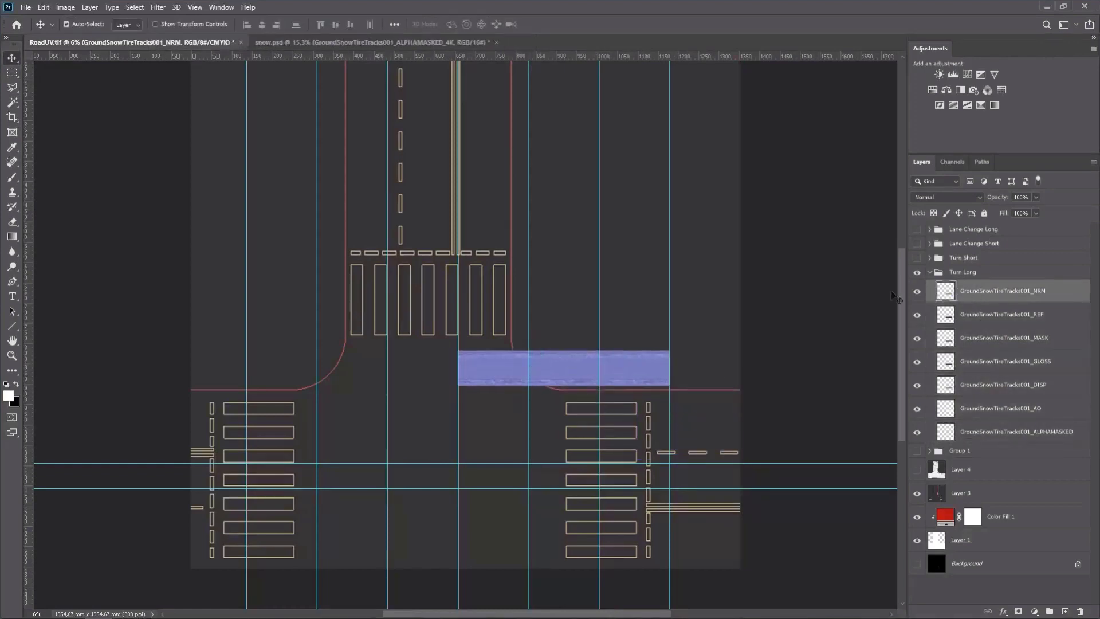
{"action": "key", "text": "ctrl+t"}
{"action": "left_click", "coordinate": [513, 24]}
{"action": "left_click", "coordinate": [270, 23]}
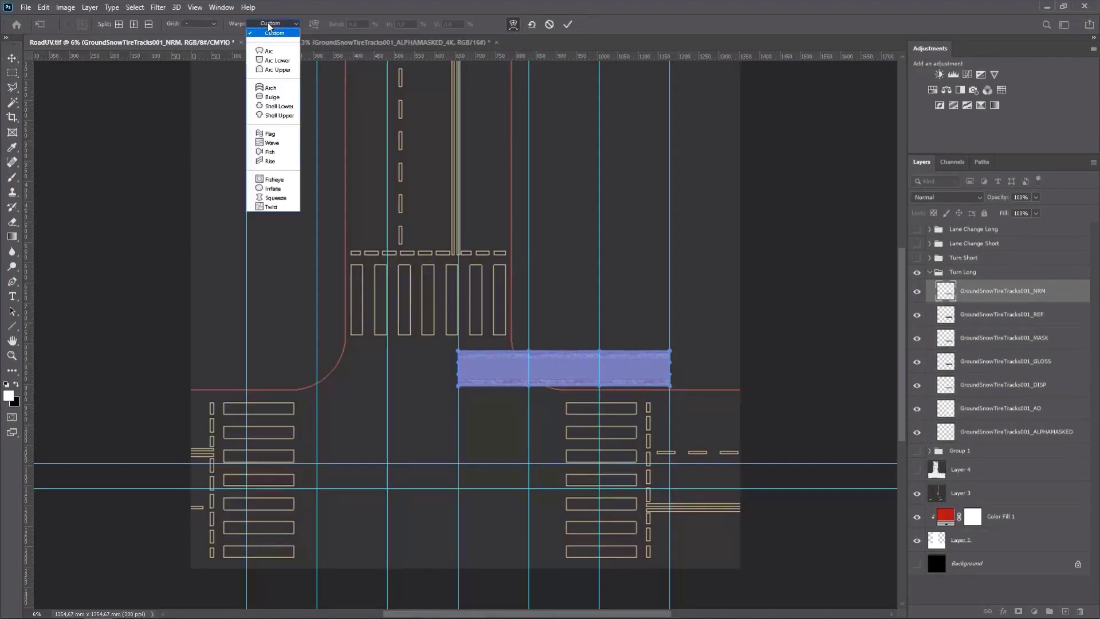
{"action": "left_click", "coordinate": [269, 51]}
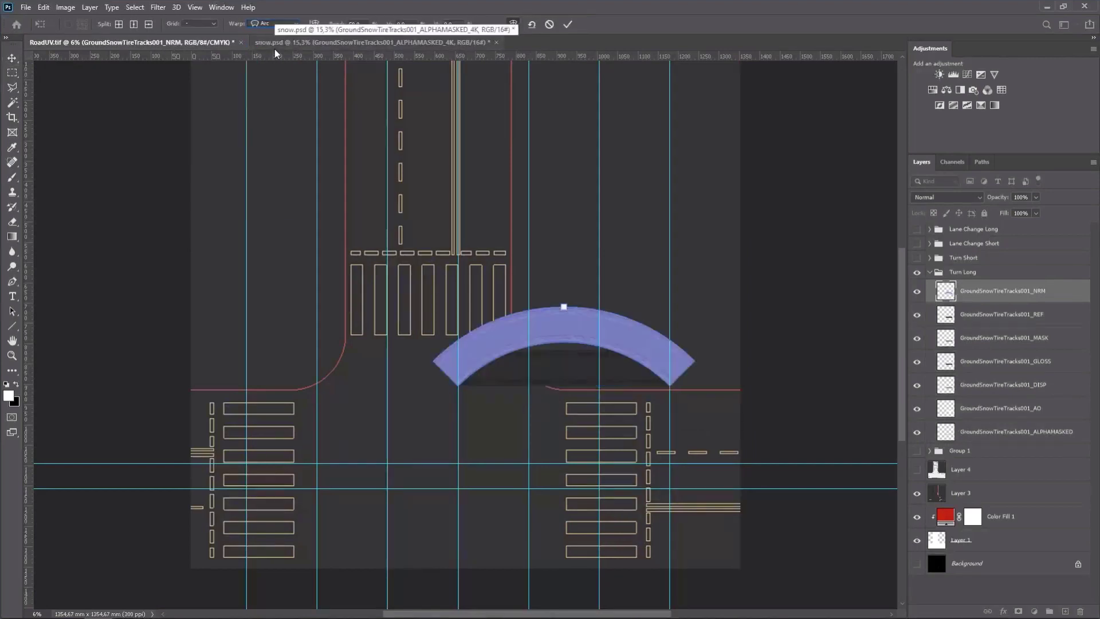
{"action": "left_click", "coordinate": [567, 25]}
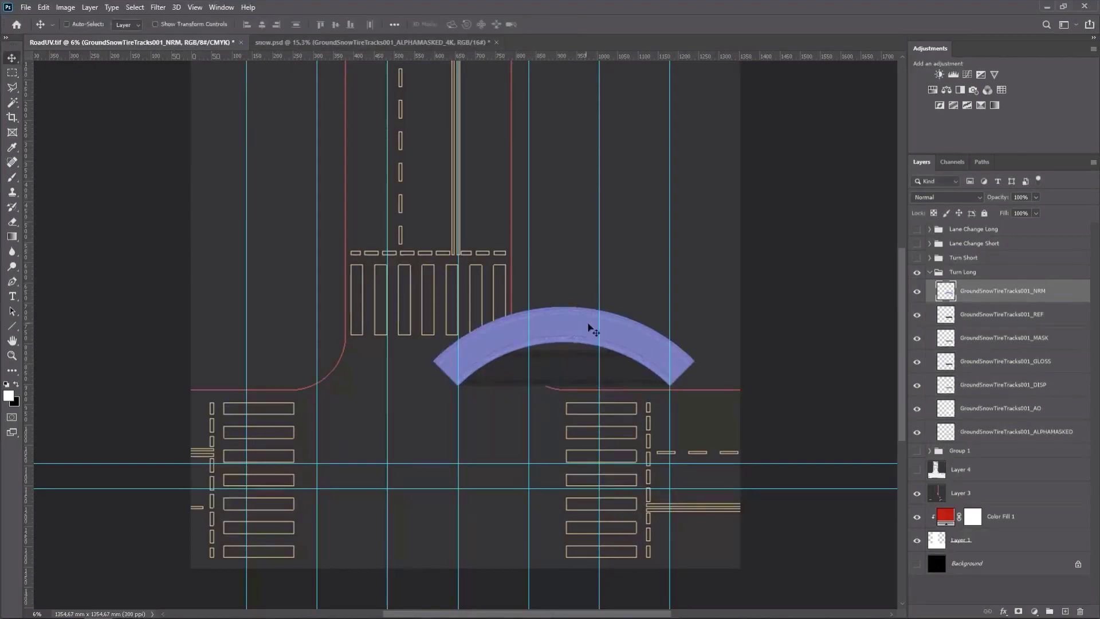
Try a 135° rotation on a copy of the arced NRM layer and discard the copy
{"action": "left_click_drag", "start_coordinate": [597, 330], "coordinate": [408, 421]}
{"action": "key", "text": "ctrl+t"}
{"action": "left_click_drag", "start_coordinate": [410, 379], "coordinate": [563, 418]}
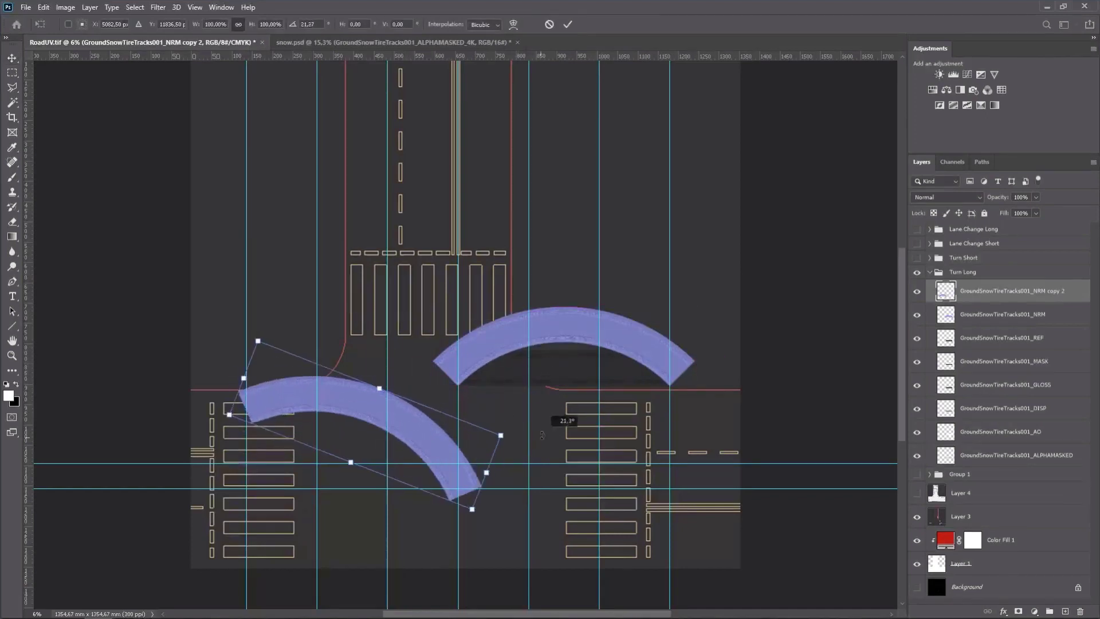
{"action": "key", "text": "ctrl+z"}
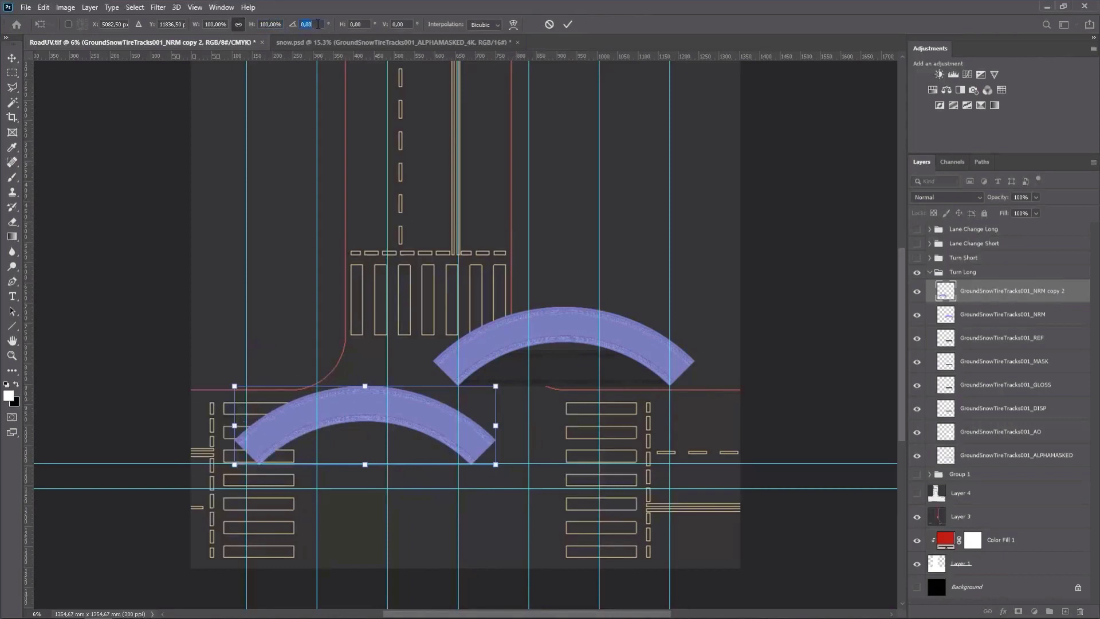
{"action": "type", "text": "135"}
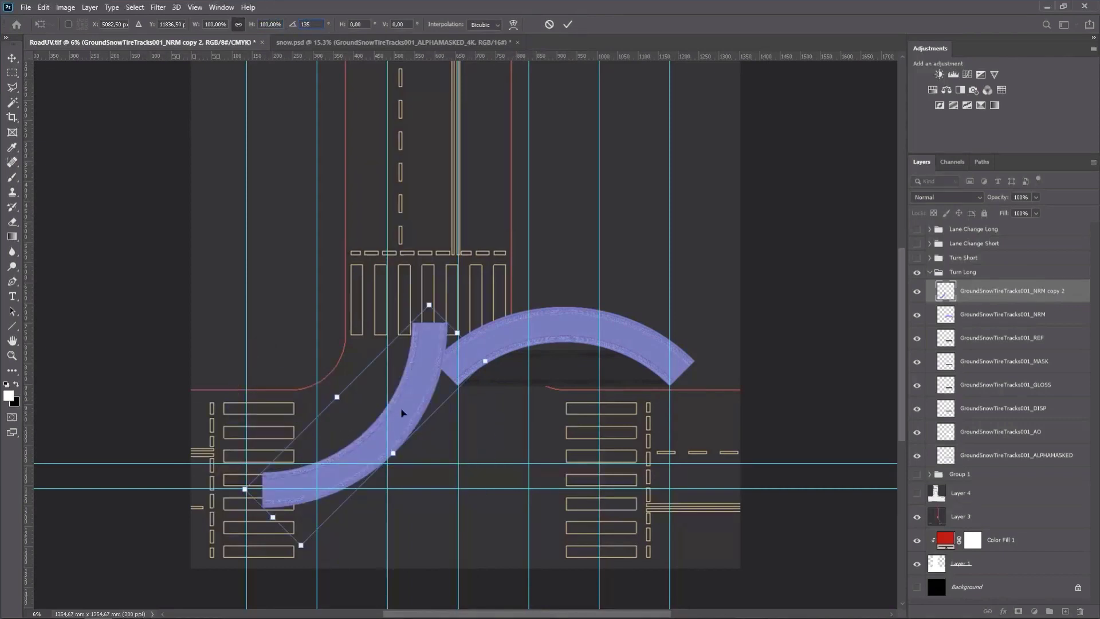
{"action": "left_click_drag", "start_coordinate": [402, 413], "coordinate": [389, 325]}
{"action": "left_click", "coordinate": [553, 26]}
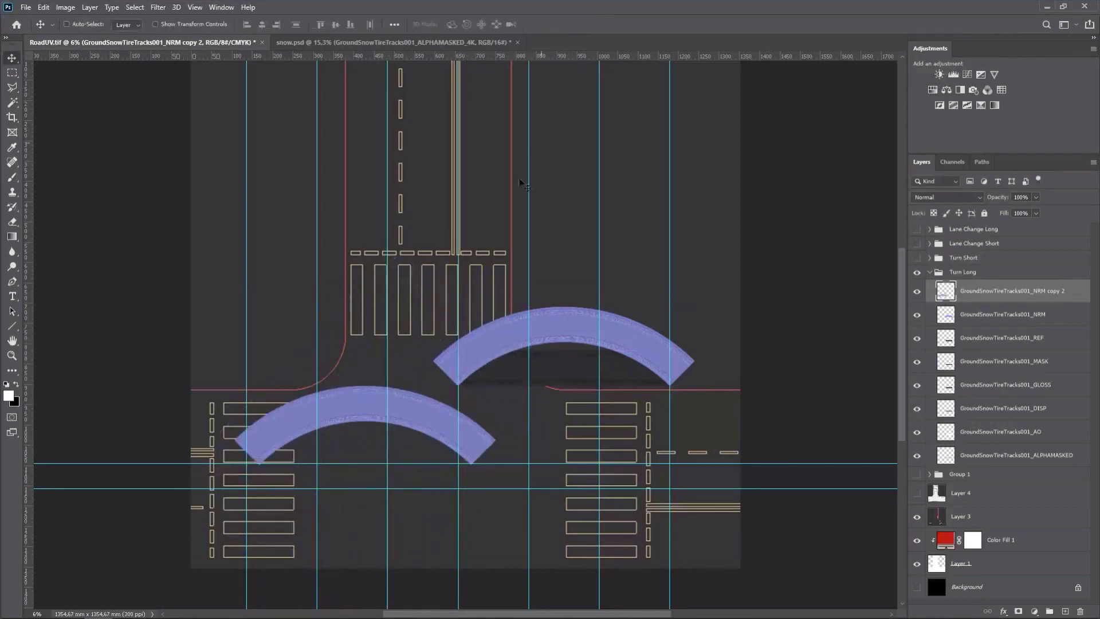
{"action": "key", "text": "Delete"}
Rotate the arced GroundSnowTireTracks001_NRM layer by 135°
{"action": "key", "text": "ctrl+t"}
{"action": "left_click_drag", "start_coordinate": [318, 25], "coordinate": [272, 32]}
{"action": "type", "text": "135"}
{"action": "key", "text": "Return"}
{"action": "key", "text": "Return"}
Warp the GroundSnowTireTracks001_REF layer in the Turn Long group with the Arc preset
{"action": "left_click", "coordinate": [995, 319]}
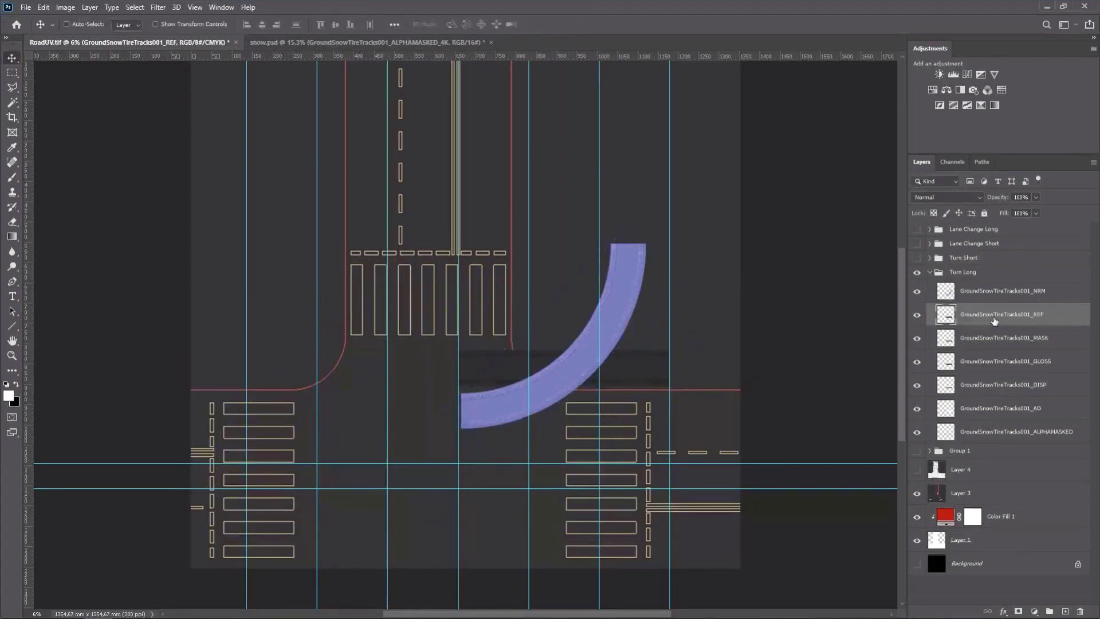
{"action": "key", "text": "ctrl+t"}
{"action": "left_click", "coordinate": [513, 25]}
{"action": "left_click", "coordinate": [274, 24]}
{"action": "left_click", "coordinate": [273, 91]}
{"action": "left_click_drag", "start_coordinate": [348, 25], "coordinate": [411, 27]}
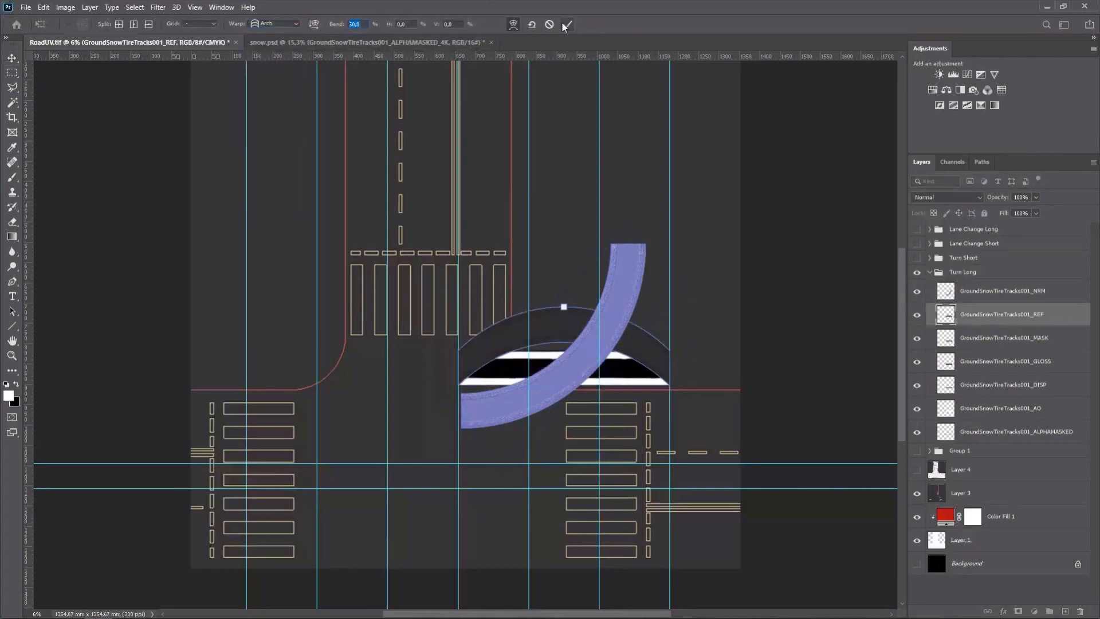
{"action": "left_click", "coordinate": [290, 25]}
{"action": "left_click", "coordinate": [276, 53]}
{"action": "left_click", "coordinate": [513, 25]}
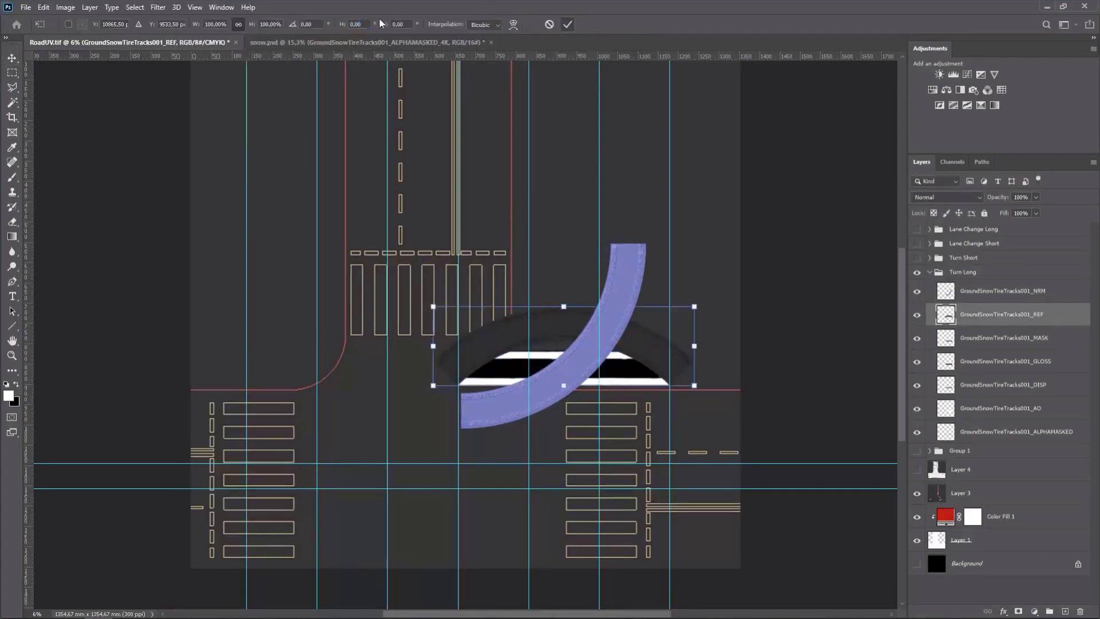
Rotate the arced GroundSnowTireTracks001_REF layer by 135°
{"action": "type", "text": "135"}
{"action": "mouse_move", "coordinate": [318, 25]}
{"action": "left_mouse_down"}
{"action": "mouse_move", "coordinate": [281, 27]}
{"action": "mouse_move", "coordinate": [364, 25]}
{"action": "mouse_move", "coordinate": [298, 25]}
{"action": "left_mouse_up"}
{"action": "key", "text": "Return"}
{"action": "key", "text": "Return"}
Warp the GroundSnowTireTracks001_MASK layer with the Arc preset and rotate it 135°
{"action": "left_click", "coordinate": [1050, 342]}
{"action": "key", "text": "ctrl+t"}
{"action": "left_click", "coordinate": [513, 25]}
{"action": "left_click", "coordinate": [277, 26]}
{"action": "left_click", "coordinate": [276, 53]}
{"action": "type", "text": "135"}
{"action": "left_click", "coordinate": [567, 25]}
Warp the GroundSnowTireTracks001_GLOSS layer with the Arc preset and rotate it 135°
{"action": "left_click", "coordinate": [1046, 366]}
{"action": "key", "text": "ctrl+t"}
{"action": "left_click", "coordinate": [513, 24]}
{"action": "left_click", "coordinate": [276, 24]}
{"action": "left_click", "coordinate": [276, 52]}
{"action": "type", "text": "13550"}
{"action": "left_click", "coordinate": [513, 25]}
{"action": "type", "text": "135"}
{"action": "key", "text": "Return"}
{"action": "key", "text": "Return"}
Warp the GroundSnowTireTracks001_DISP layer with the Arc preset and rotate it 135°
{"action": "left_click", "coordinate": [969, 390]}
{"action": "key", "text": "ctrl+t"}
{"action": "left_click", "coordinate": [513, 24]}
{"action": "left_click", "coordinate": [274, 25]}
{"action": "left_click", "coordinate": [276, 53]}
{"action": "left_click", "coordinate": [512, 24]}
{"action": "type", "text": "135"}
{"action": "left_click", "coordinate": [567, 24]}
Warp the GroundSnowTireTracks001_AO layer with the Arc preset and rotate it 135°
{"action": "left_click", "coordinate": [1000, 408]}
{"action": "key", "text": "ctrl+t"}
{"action": "left_click", "coordinate": [513, 25]}
{"action": "left_click", "coordinate": [275, 24]}
{"action": "left_click", "coordinate": [276, 53]}
{"action": "left_click", "coordinate": [513, 25]}
{"action": "type", "text": "135"}
{"action": "key", "text": "Return"}
{"action": "key", "text": "Return"}
Warp the GroundSnowTireTracks001_ALPHAMASKED layer with the Arc preset and rotate it 135°
{"action": "left_click", "coordinate": [1000, 432]}
{"action": "key", "text": "ctrl+t"}
{"action": "left_click", "coordinate": [513, 24]}
{"action": "left_click", "coordinate": [275, 25]}
{"action": "left_click", "coordinate": [276, 53]}
{"action": "left_click", "coordinate": [513, 24]}
{"action": "type", "text": "135"}
{"action": "key", "text": "Return"}
{"action": "key", "text": "Return"}
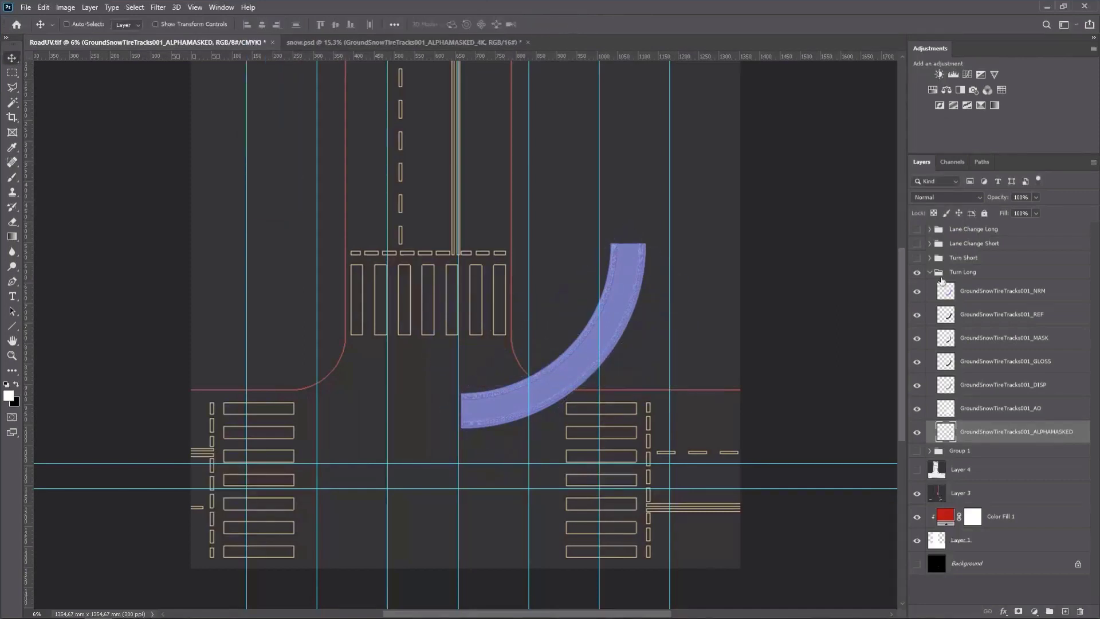
Show Group 1 and move the Turn Long group until its start lines up with the straight tracks at the fifth vertical guide
{"action": "left_click", "coordinate": [930, 273]}
{"action": "left_click", "coordinate": [917, 287]}
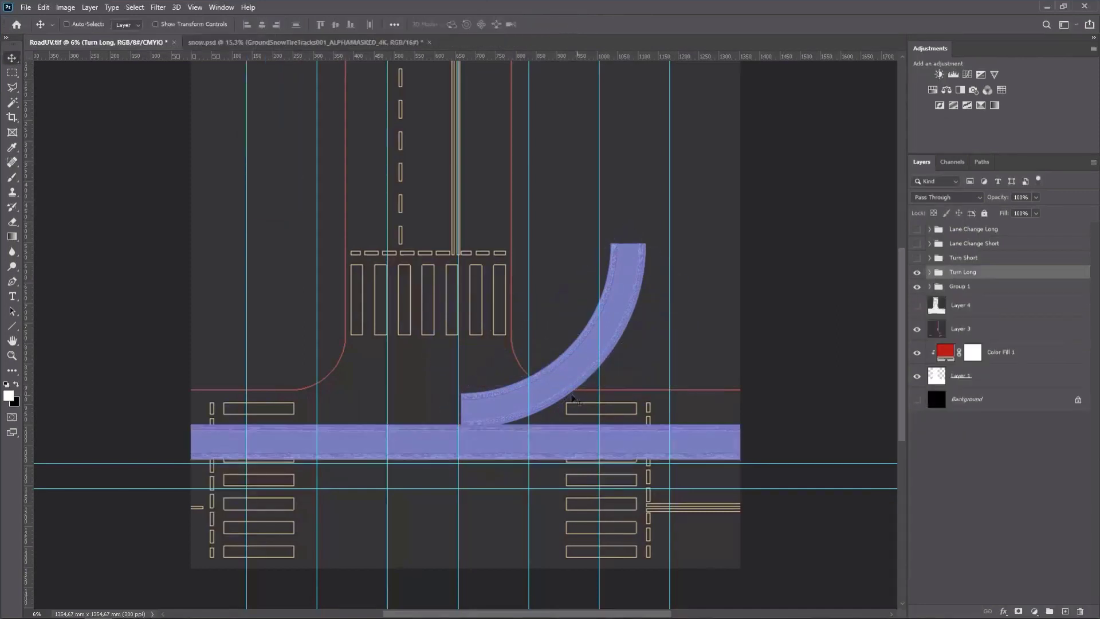
{"action": "left_click_drag", "start_coordinate": [555, 385], "coordinate": [642, 386]}
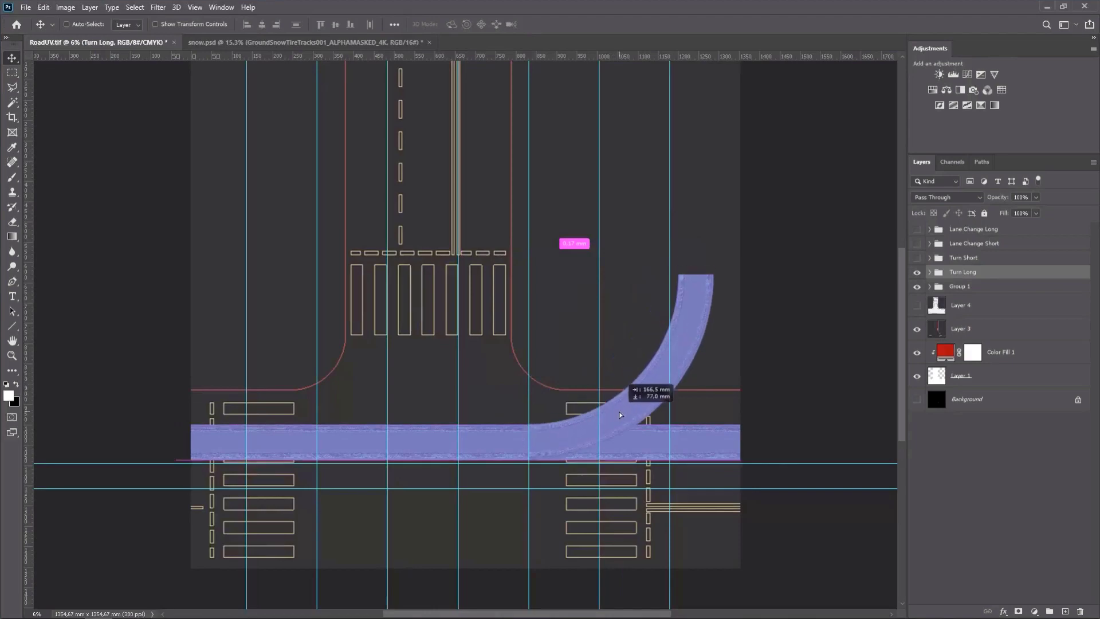
{"action": "scroll", "coordinate": [530, 406], "scroll_direction": "up", "scroll_amount": 5}
{"action": "scroll", "coordinate": [530, 406], "scroll_direction": "up", "scroll_amount": 4}
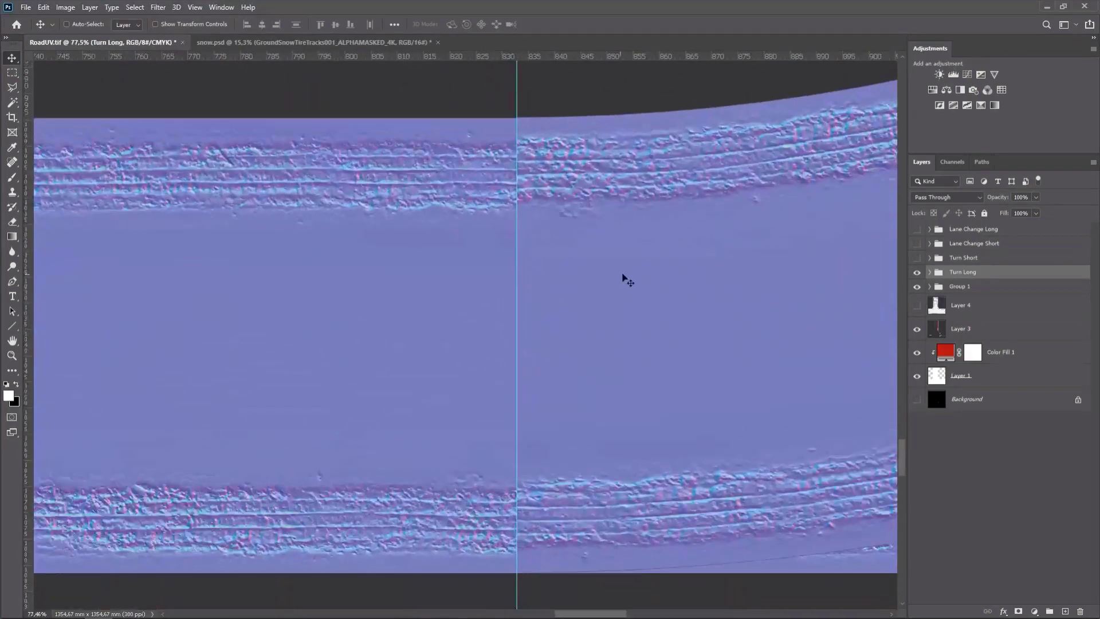
{"action": "left_click_drag", "start_coordinate": [631, 274], "coordinate": [633, 278]}
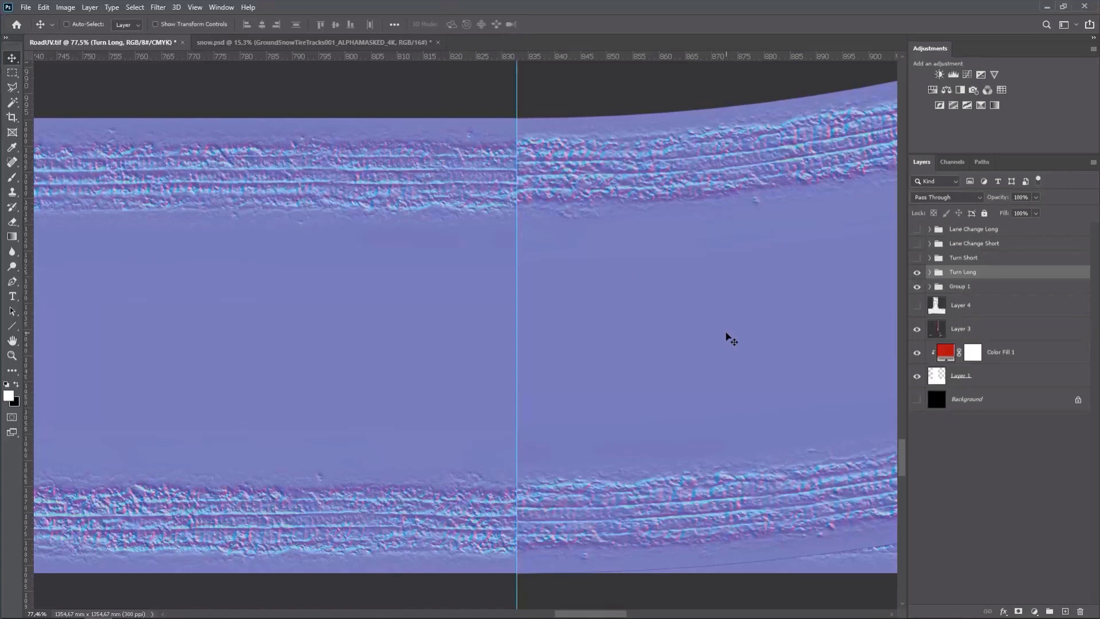
Flip the Turn Long group horizontally and rotate it -90° so its other end meets the straight tracks
{"action": "scroll", "coordinate": [513, 329], "scroll_direction": "down", "scroll_amount": 10}
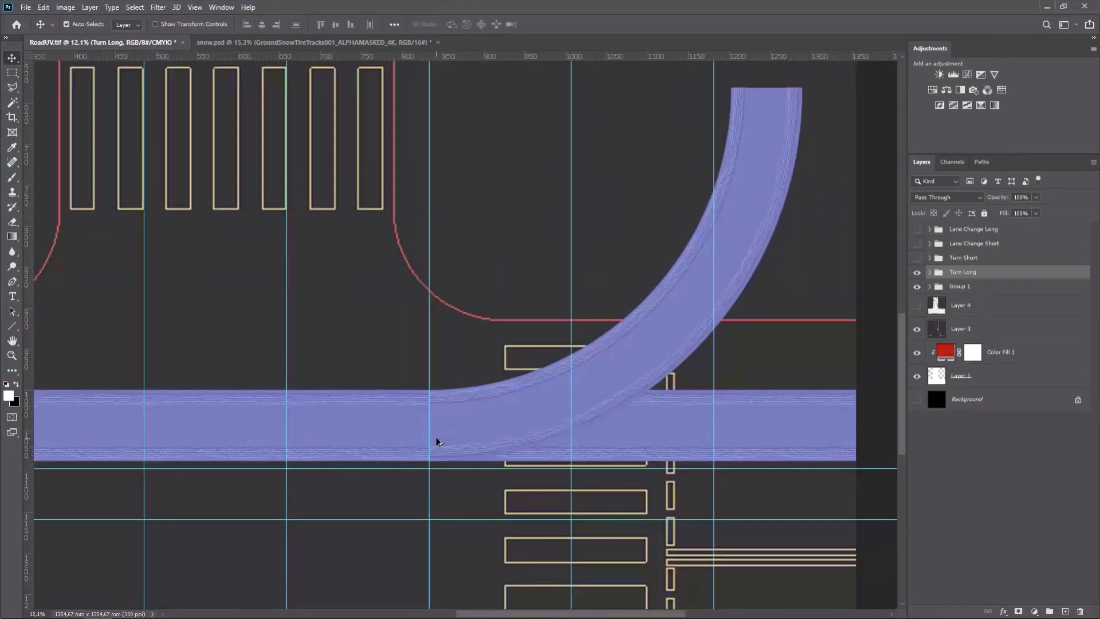
{"action": "key", "text": "ctrl+t"}
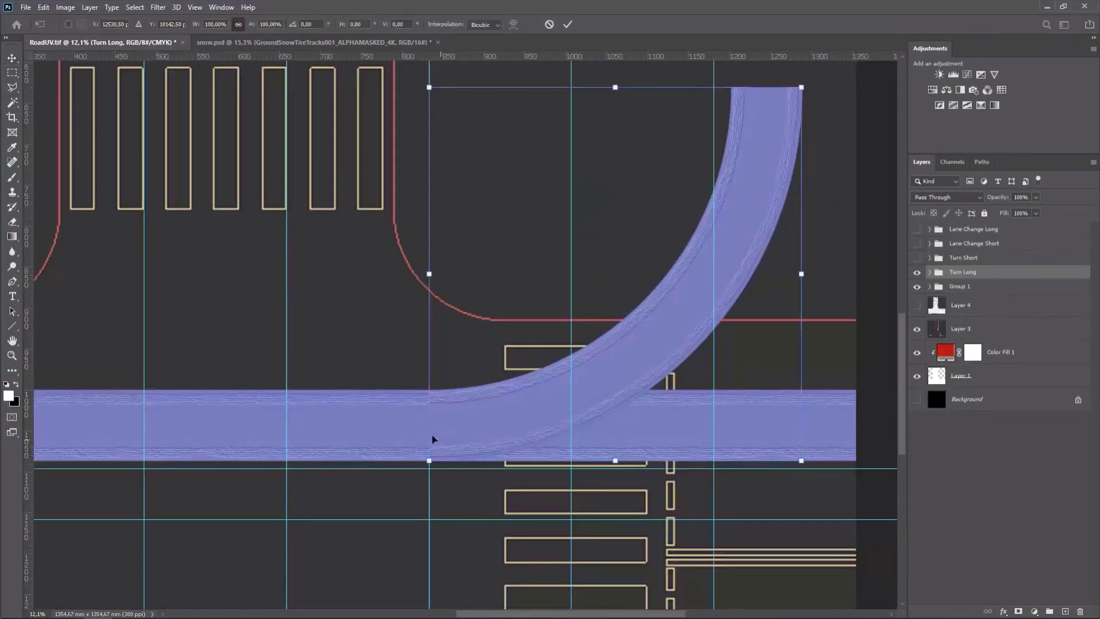
{"action": "right_click", "coordinate": [636, 227]}
{"action": "left_click", "coordinate": [678, 423]}
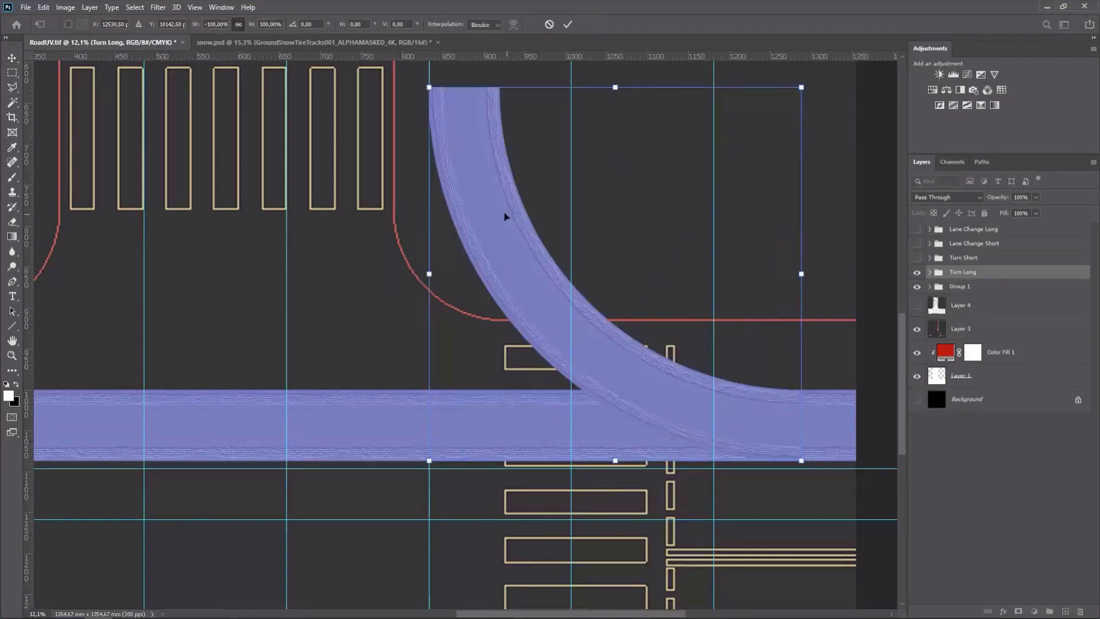
{"action": "double_click", "coordinate": [321, 23]}
{"action": "type", "text": "-90"}
{"action": "key", "text": "Return"}
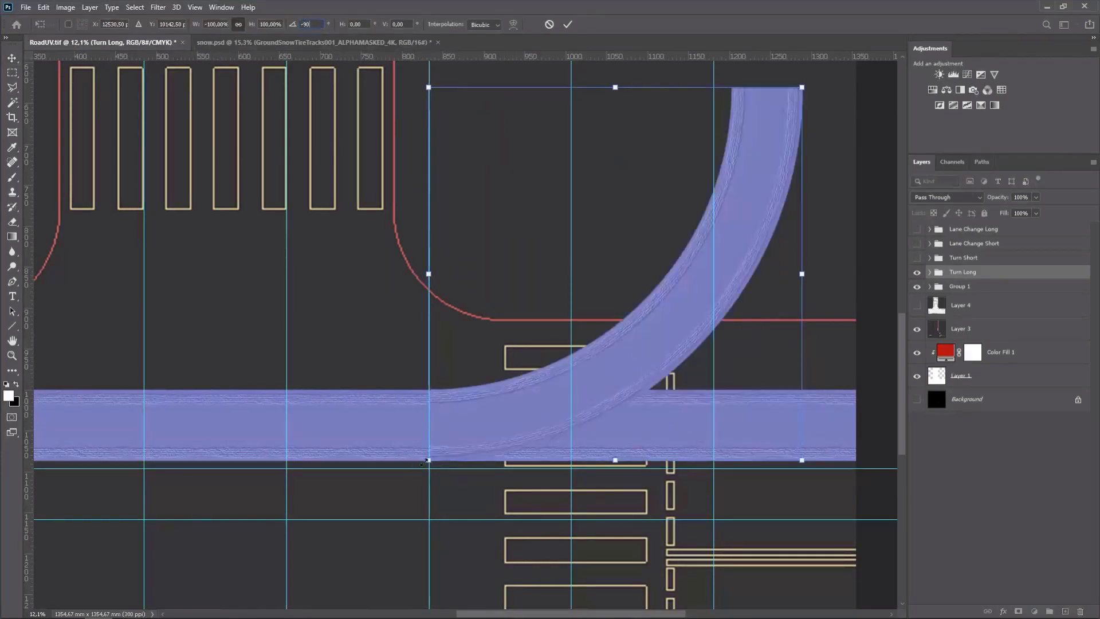
{"action": "left_click", "coordinate": [567, 25]}
Try to align the upward-curving Turn Long group's tread marks with the straight tracks at the fifth vertical guide
{"action": "scroll", "coordinate": [438, 451], "scroll_direction": "up", "scroll_amount": 3}
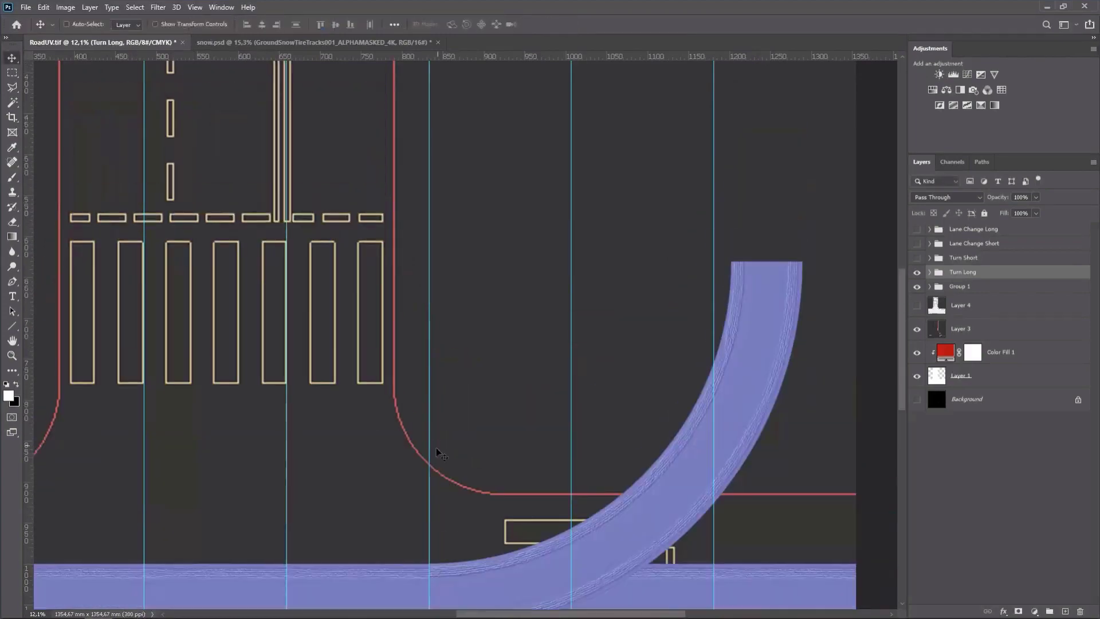
{"action": "scroll", "coordinate": [442, 380], "scroll_direction": "down", "scroll_amount": 3}
{"action": "scroll", "coordinate": [439, 491], "scroll_direction": "up", "scroll_amount": 8}
{"action": "scroll", "coordinate": [449, 483], "scroll_direction": "up", "scroll_amount": 3}
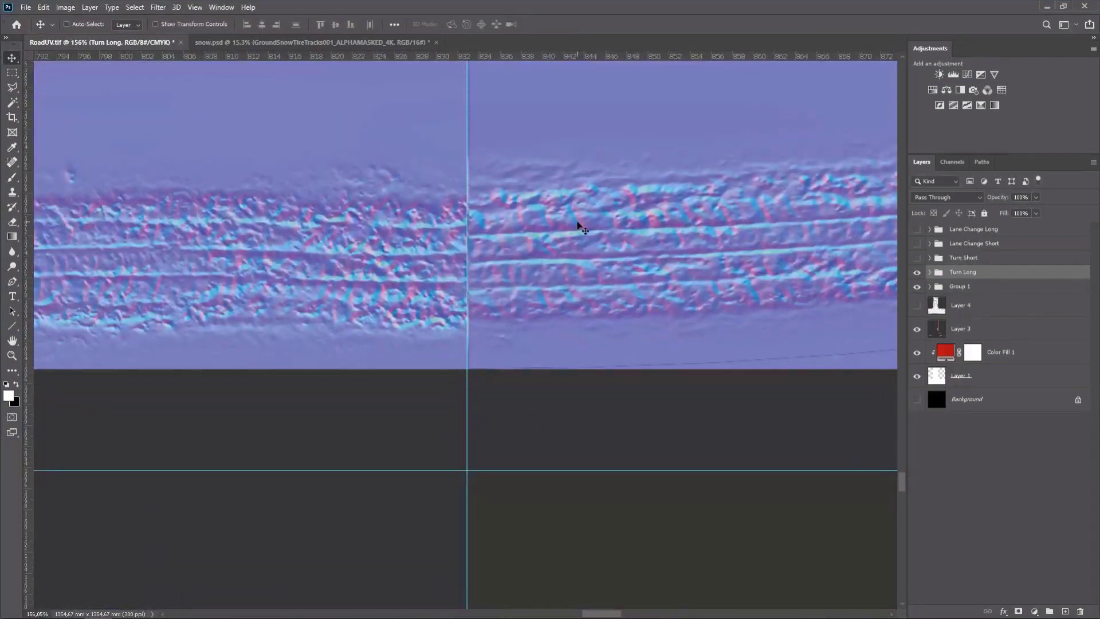
{"action": "mouse_move", "coordinate": [579, 226]}
{"action": "left_mouse_down"}
{"action": "mouse_move", "coordinate": [590, 240]}
{"action": "mouse_move", "coordinate": [585, 232]}
{"action": "left_mouse_up"}
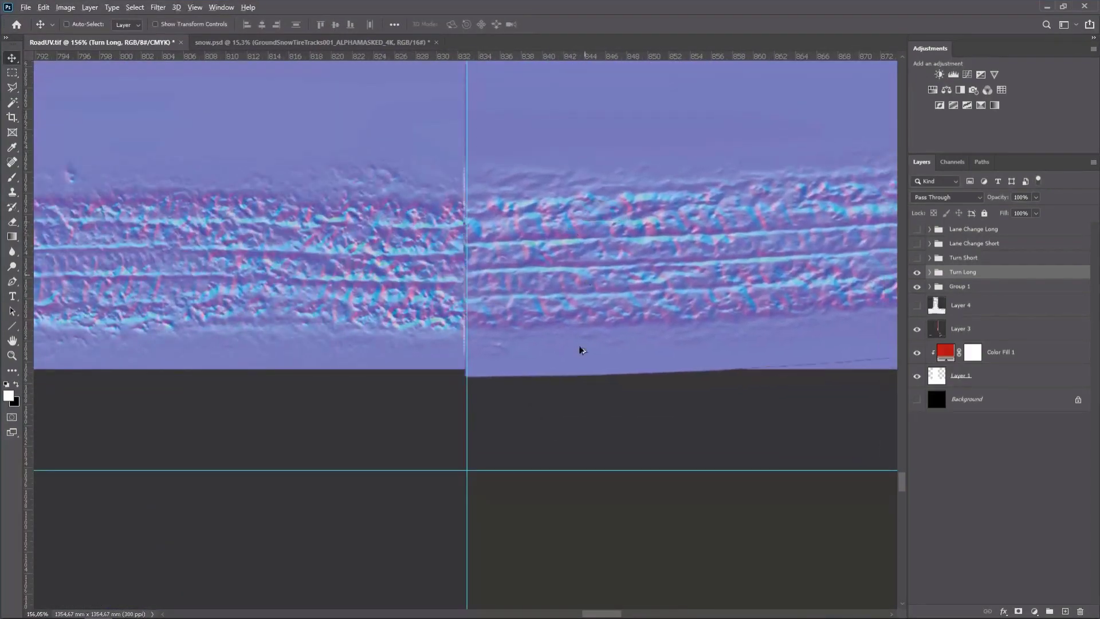
{"action": "scroll", "coordinate": [578, 375], "scroll_direction": "down", "scroll_amount": 7}
{"action": "scroll", "coordinate": [570, 141], "scroll_direction": "up", "scroll_amount": 2}
{"action": "left_click_drag", "start_coordinate": [699, 203], "coordinate": [711, 446]}
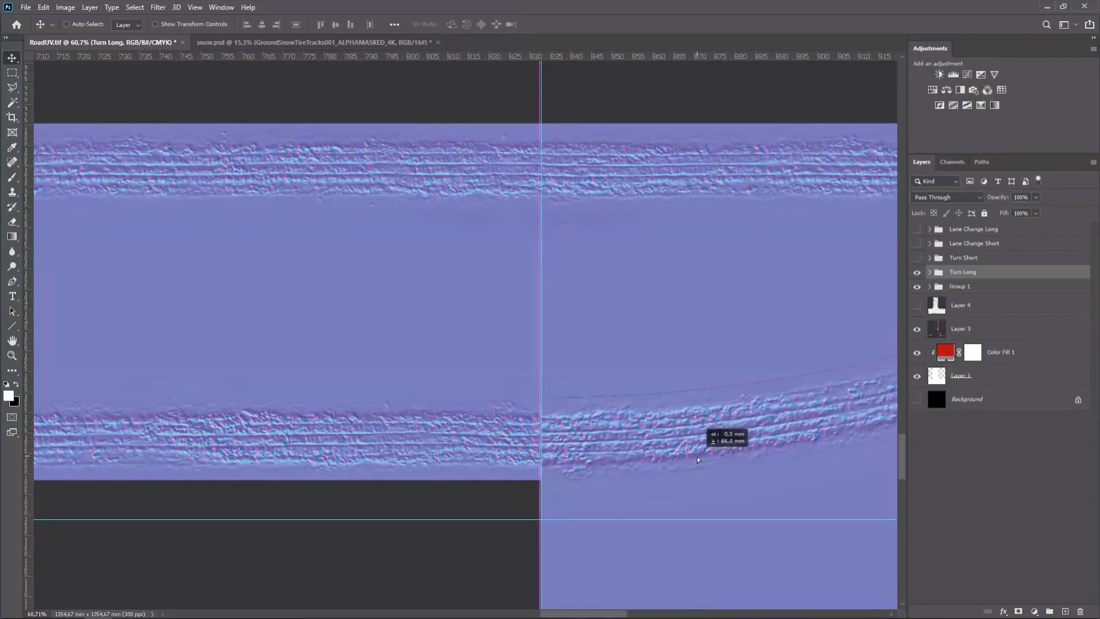
{"action": "scroll", "coordinate": [768, 496], "scroll_direction": "down", "scroll_amount": 5}
Rotate the Turn Long group so it curves downward and align its start with the straight tracks at the fifth vertical guide
{"action": "left_click_drag", "start_coordinate": [824, 483], "coordinate": [550, 369]}
{"action": "scroll", "coordinate": [511, 361], "scroll_direction": "down", "scroll_amount": 3}
{"action": "key", "text": "ctrl+t"}
{"action": "left_click_drag", "start_coordinate": [691, 143], "coordinate": [501, 380]}
{"action": "left_click", "coordinate": [568, 24]}
{"action": "scroll", "coordinate": [401, 286], "scroll_direction": "down", "scroll_amount": 2}
{"action": "scroll", "coordinate": [456, 379], "scroll_direction": "up", "scroll_amount": 10}
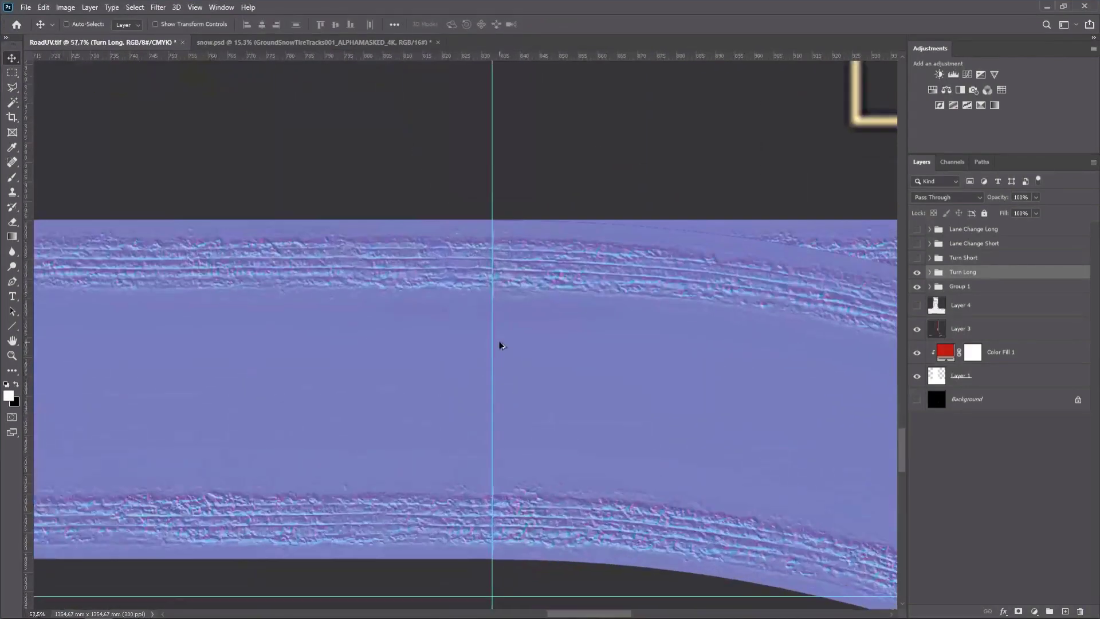
{"action": "scroll", "coordinate": [500, 345], "scroll_direction": "up", "scroll_amount": 4}
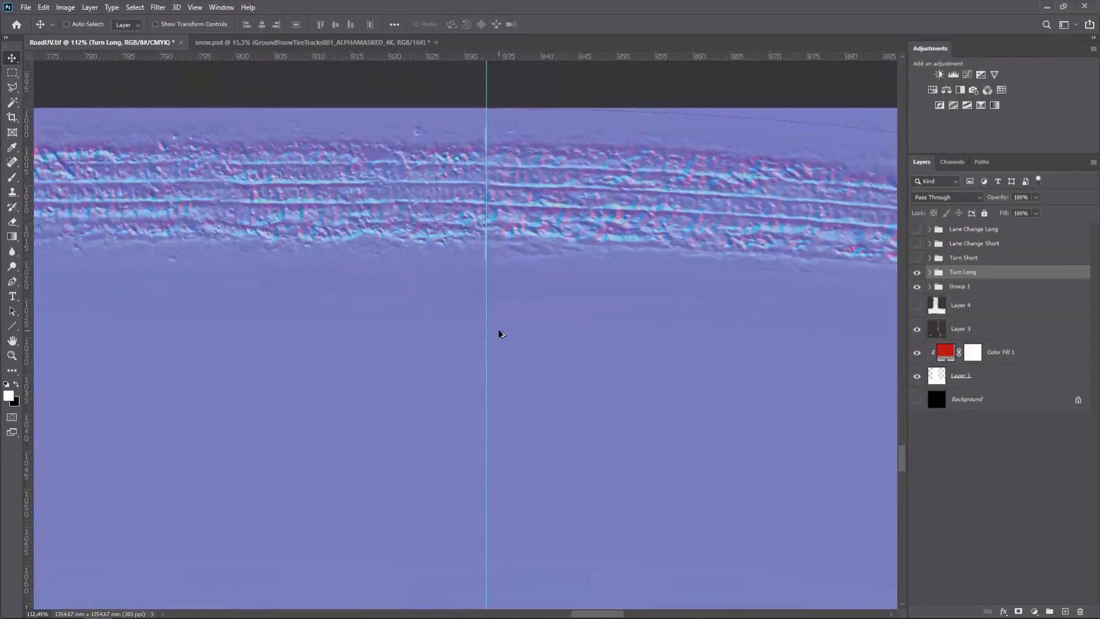
Hide Turn Long, show and expand the Turn Short group, and move it up clear of the straight tracks
{"action": "scroll", "coordinate": [559, 269], "scroll_direction": "down", "scroll_amount": 15}
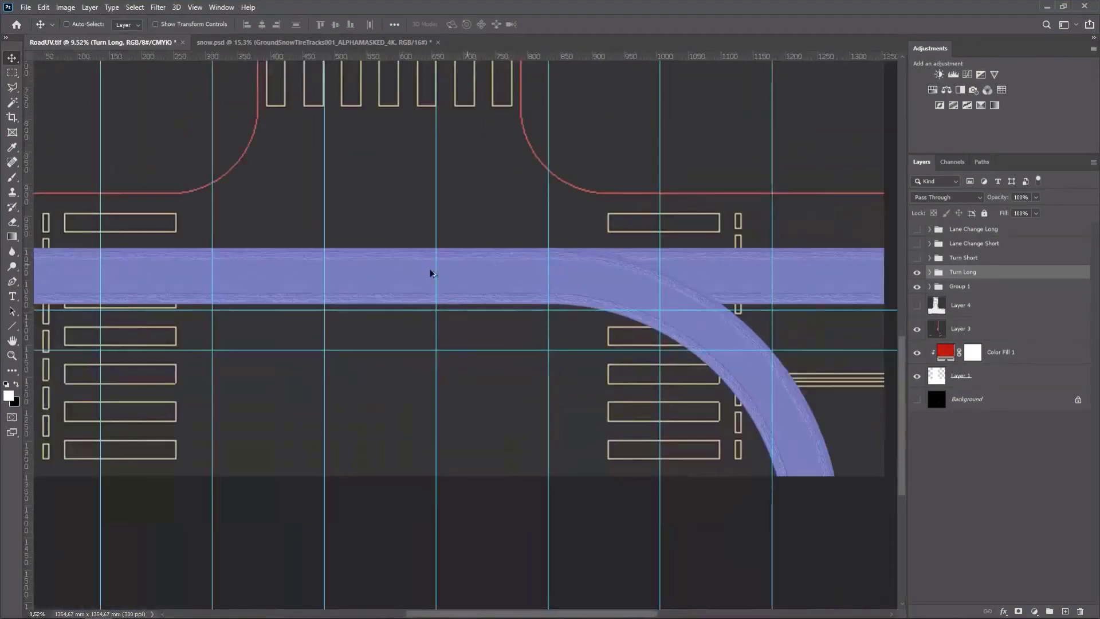
{"action": "scroll", "coordinate": [685, 292], "scroll_direction": "down", "scroll_amount": 4}
{"action": "left_click", "coordinate": [917, 273]}
{"action": "left_click", "coordinate": [917, 259]}
{"action": "left_click", "coordinate": [930, 258]}
{"action": "left_click", "coordinate": [964, 258]}
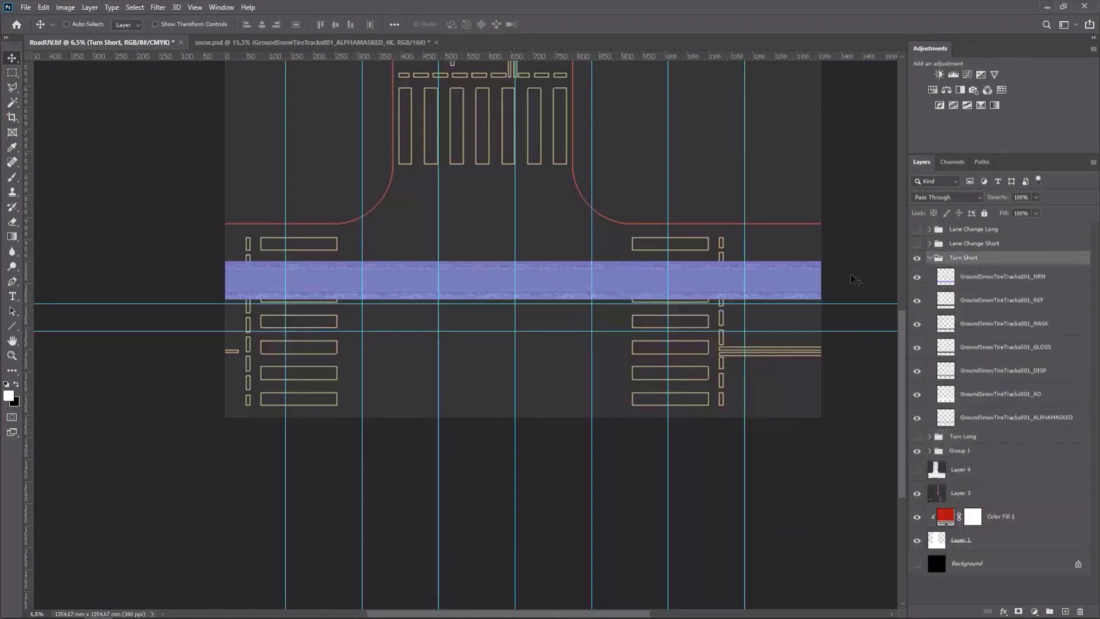
{"action": "left_click_drag", "start_coordinate": [851, 275], "coordinate": [849, 160]}
Trim the Turn Short map layers to the stretch beyond the sixth vertical guide by deleting the inverse of a rectangular selection
{"action": "key", "text": "m"}
{"action": "key", "text": "ctrl+0"}
{"action": "key", "text": "ctrl+shift+i"}
{"action": "left_click", "coordinate": [989, 278]}
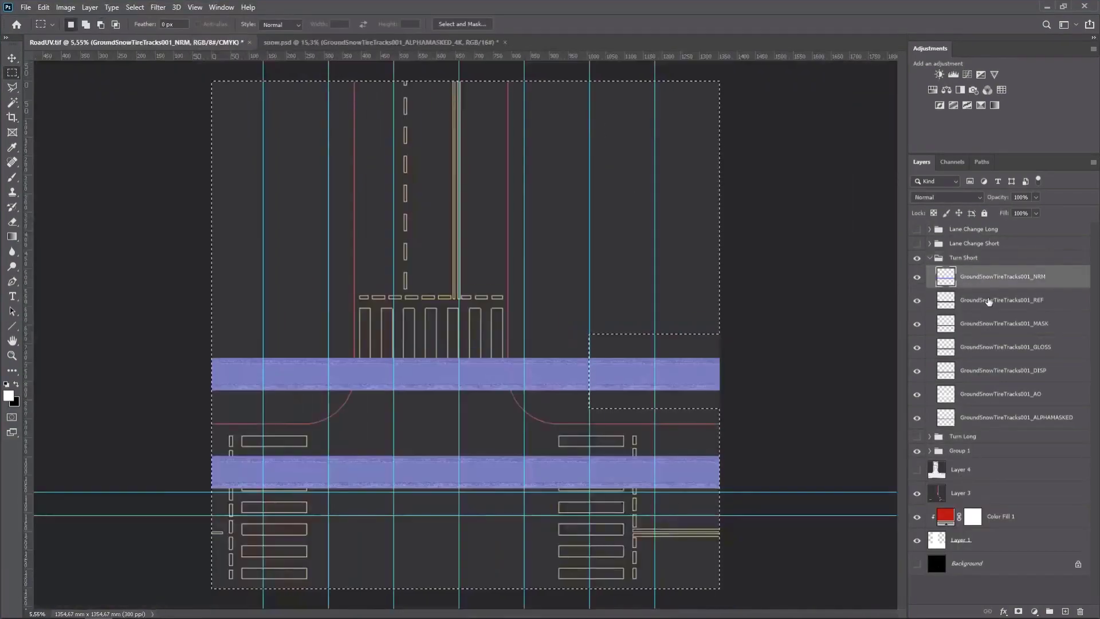
{"action": "key", "text": "Delete"}
{"action": "left_click", "coordinate": [990, 301]}
{"action": "key", "text": "Delete"}
{"action": "left_click", "coordinate": [983, 324]}
{"action": "key", "text": "Delete"}
{"action": "key", "text": "Delete"}
{"action": "left_click", "coordinate": [990, 418]}
{"action": "key", "text": "Delete"}
{"action": "key", "text": "ctrl+d"}
Shift the Turn Short group right and erase the leftover strip near the canvas's left edge from its map layers
{"action": "left_click", "coordinate": [990, 278]}
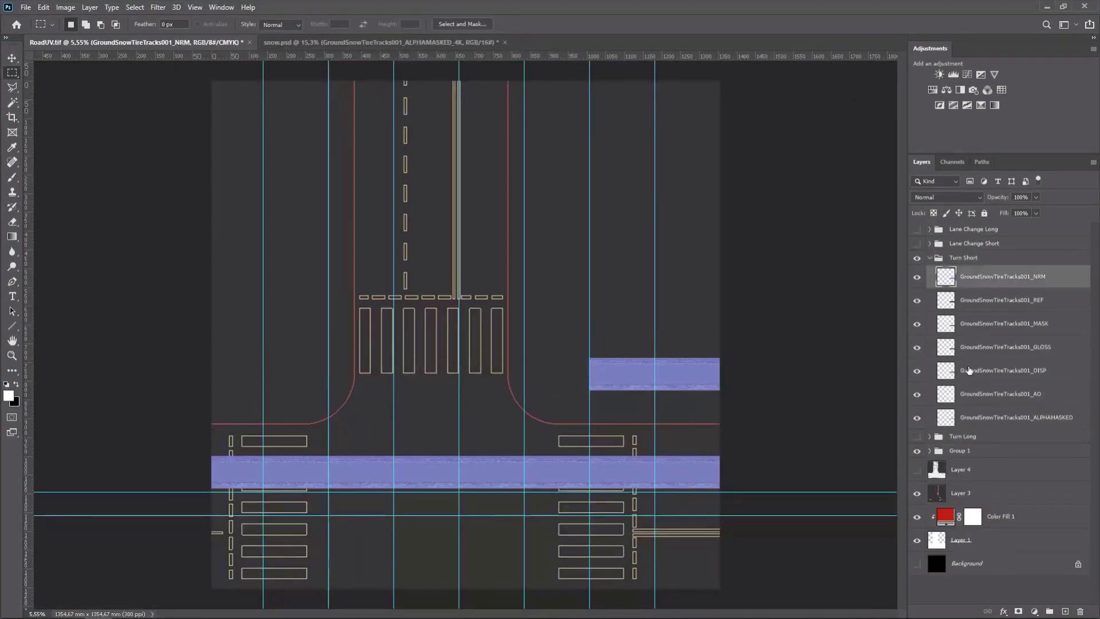
{"action": "left_click", "coordinate": [964, 258]}
{"action": "key", "text": "v"}
{"action": "left_click_drag", "start_coordinate": [535, 305], "coordinate": [636, 273]}
{"action": "left_click", "coordinate": [987, 299]}
{"action": "key", "text": "Delete"}
{"action": "left_click", "coordinate": [982, 324]}
{"action": "key", "text": "Delete"}
{"action": "left_click", "coordinate": [979, 347]}
{"action": "key", "text": "Delete"}
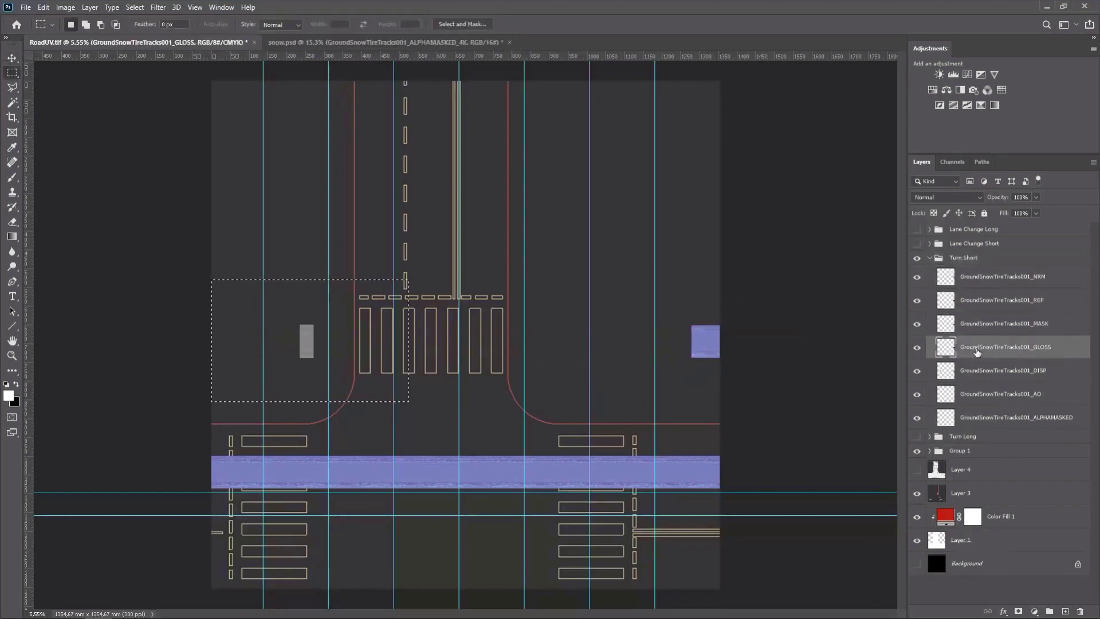
{"action": "left_click", "coordinate": [973, 371]}
{"action": "key", "text": "Delete"}
Clear the selection and move the trimmed Turn Short group into the empty area right of the crosswalk
{"action": "left_click", "coordinate": [969, 263]}
{"action": "key", "text": "ctrl+d"}
{"action": "key", "text": "v"}
{"action": "left_click_drag", "start_coordinate": [714, 344], "coordinate": [565, 321]}
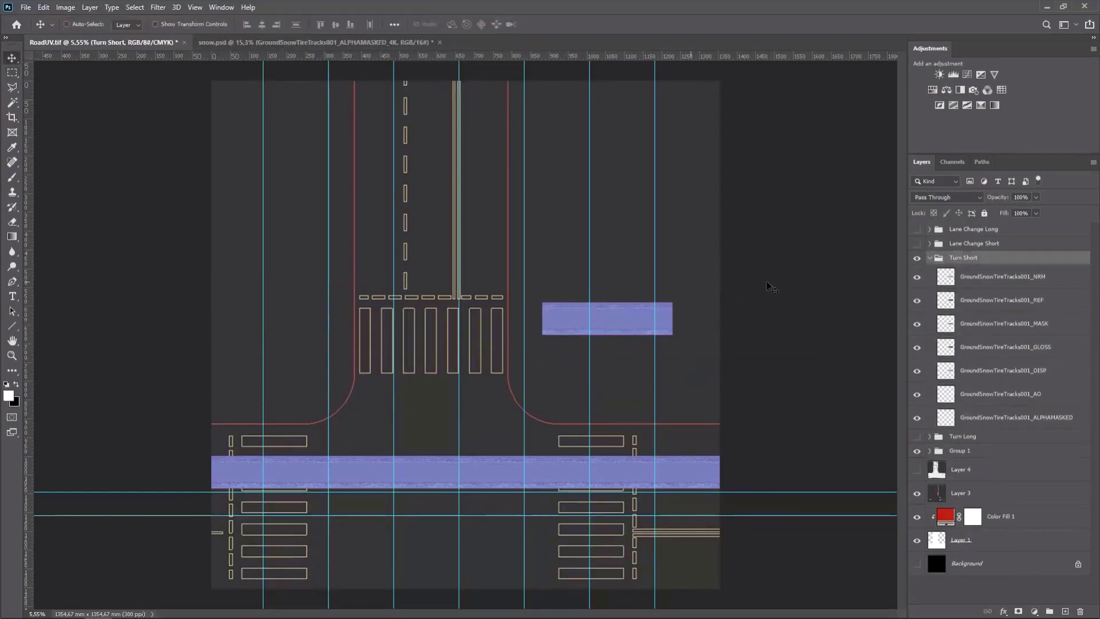
Warp the GroundSnowTireTracks001_NRM layer in Turn Short with the Arc preset and rotate it 45°
{"action": "left_click", "coordinate": [990, 276]}
{"action": "key", "text": "ctrl+t"}
{"action": "left_click", "coordinate": [514, 24]}
{"action": "left_click", "coordinate": [279, 24]}
{"action": "left_click", "coordinate": [274, 51]}
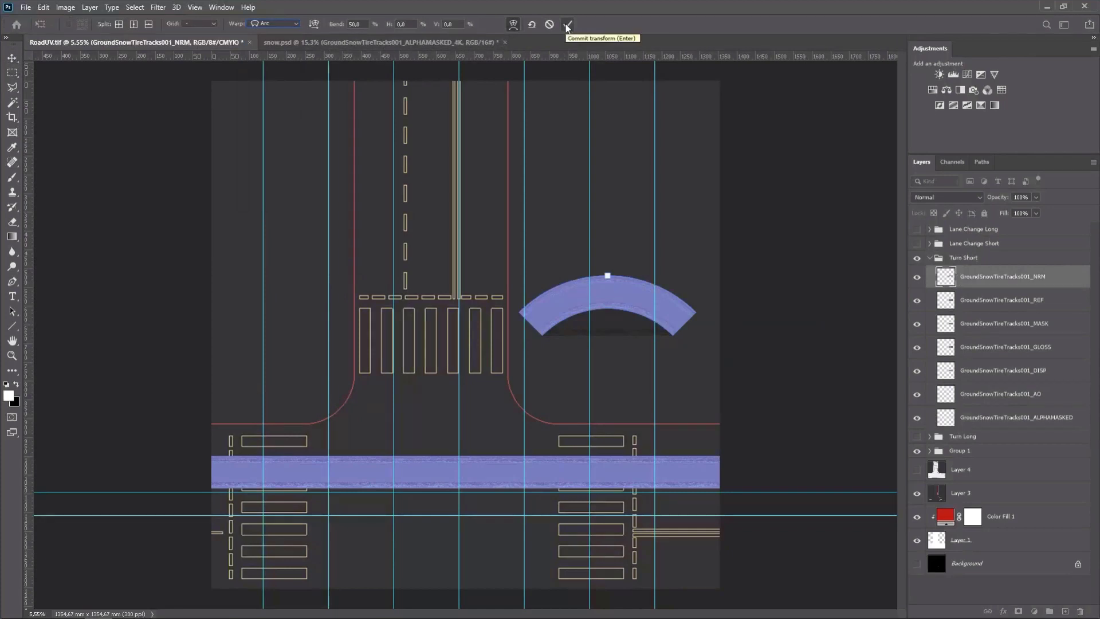
{"action": "left_click", "coordinate": [567, 25]}
{"action": "key", "text": "ctrl+t"}
{"action": "type", "text": "45"}
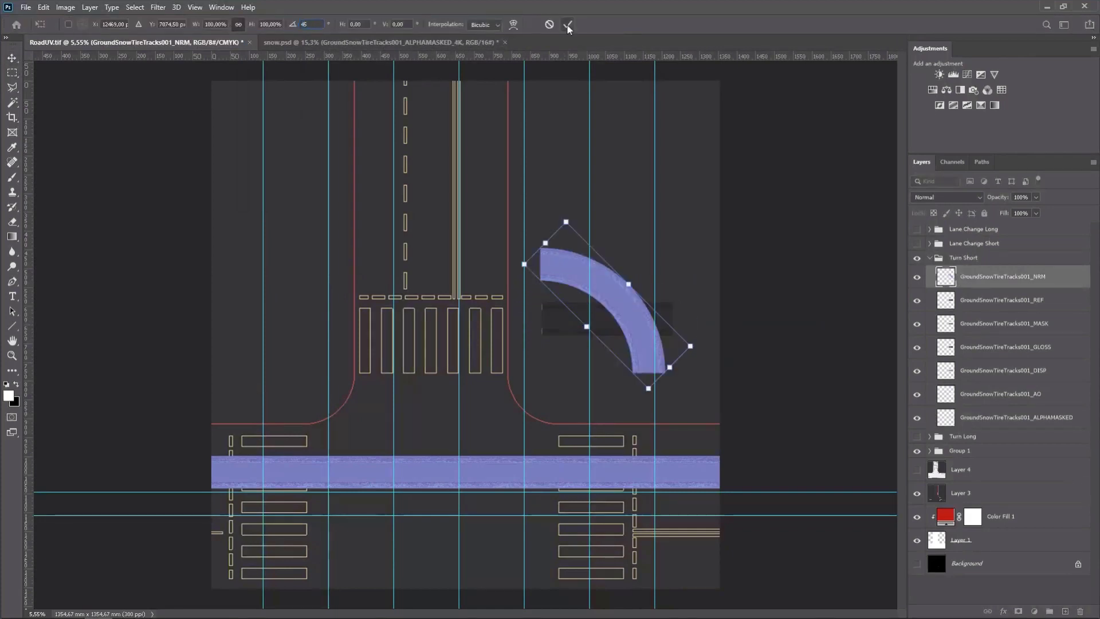
{"action": "left_click", "coordinate": [567, 24]}
Warp the GroundSnowTireTracks001_REF layer in Turn Short with the Arc preset and rotate it 45°
{"action": "left_click", "coordinate": [997, 301]}
{"action": "key", "text": "ctrl+t"}
{"action": "left_click", "coordinate": [513, 25]}
{"action": "left_click", "coordinate": [277, 24]}
{"action": "left_click", "coordinate": [274, 51]}
{"action": "left_click", "coordinate": [565, 24]}
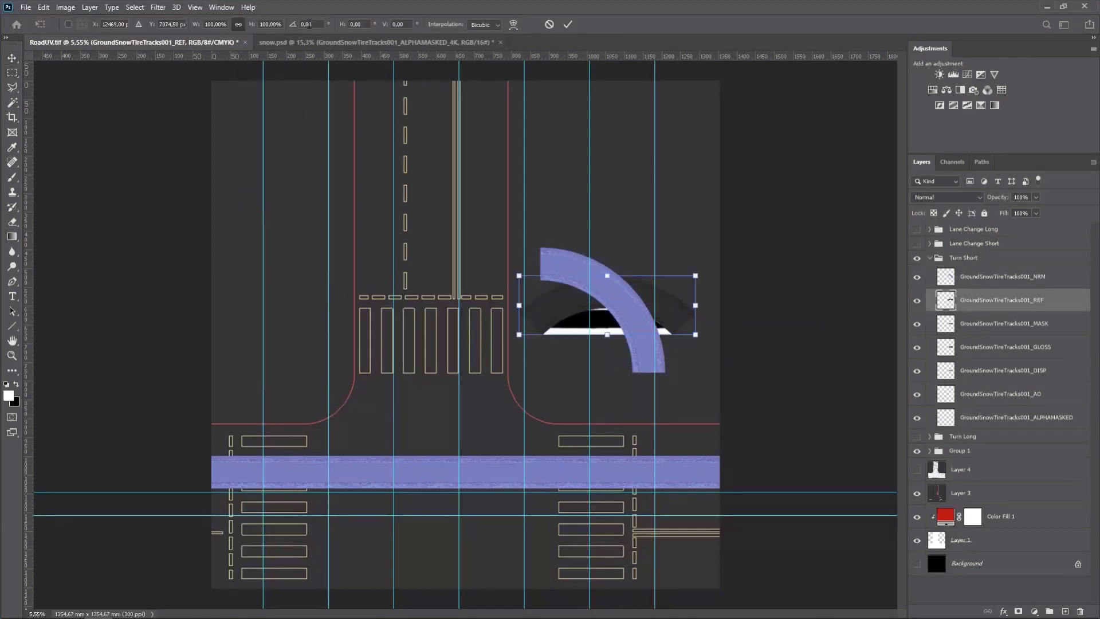
Warp the GroundSnowTireTracks001_MASK layer in Turn Short with the Arc preset and rotate it 45°
{"action": "left_click", "coordinate": [997, 324]}
{"action": "key", "text": "ctrl+t"}
{"action": "left_click", "coordinate": [514, 25]}
{"action": "left_click", "coordinate": [278, 24]}
{"action": "left_click", "coordinate": [283, 50]}
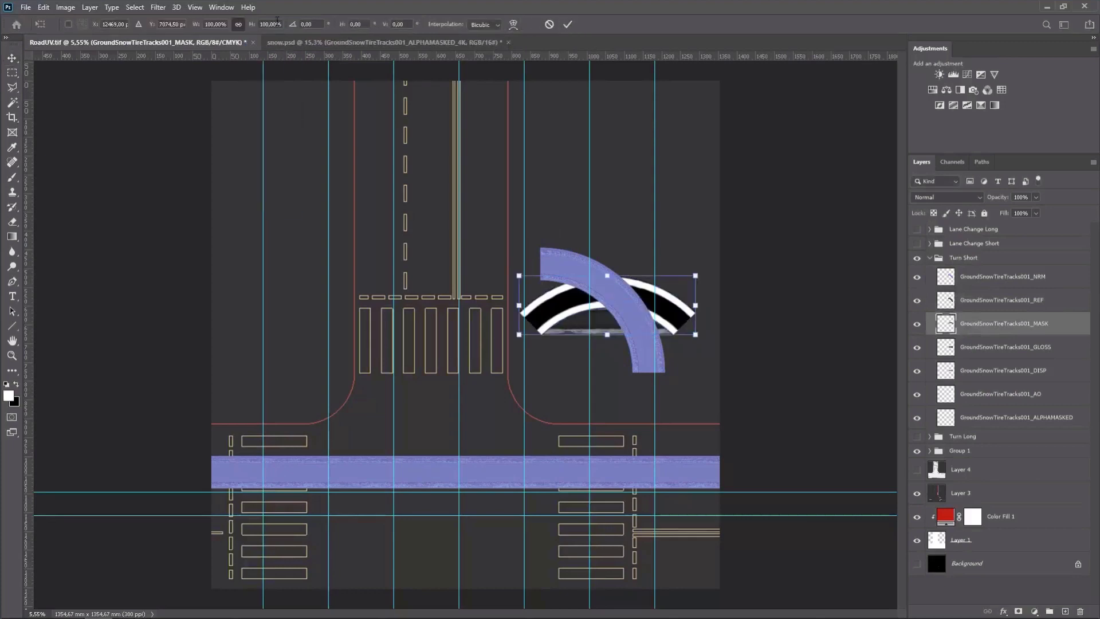
{"action": "left_click", "coordinate": [567, 25]}
Warp the GroundSnowTireTracks001_GLOSS layer in Turn Short with the Arc preset and rotate it 45°
{"action": "left_click", "coordinate": [998, 347]}
{"action": "key", "text": "ctrl+t"}
{"action": "left_click", "coordinate": [514, 24]}
{"action": "left_click", "coordinate": [277, 24]}
{"action": "left_click", "coordinate": [281, 88]}
{"action": "left_click", "coordinate": [278, 24]}
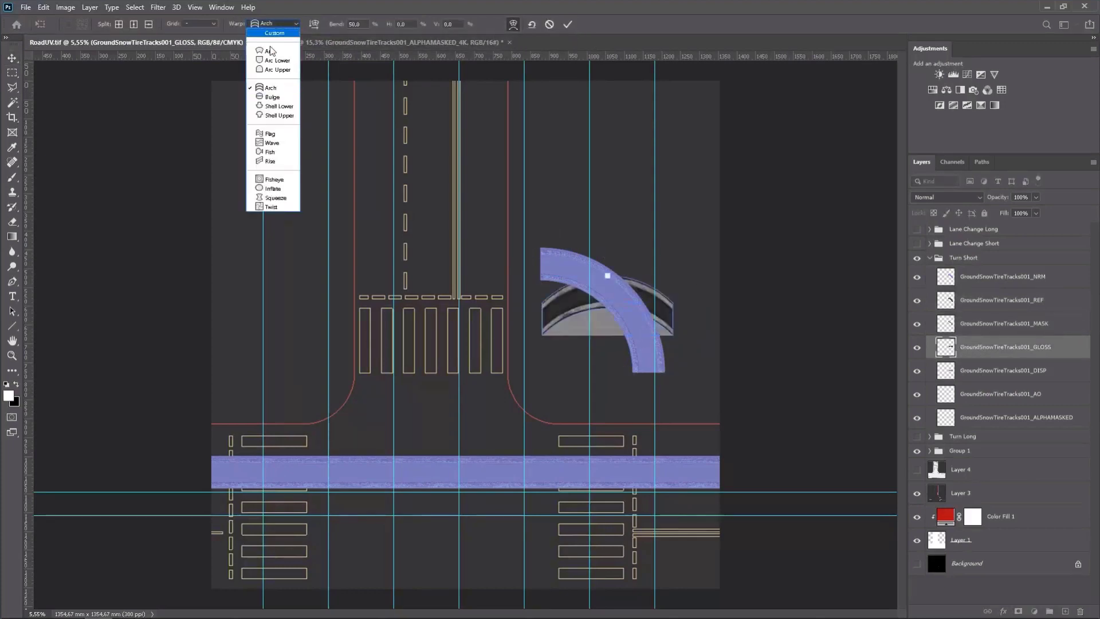
{"action": "left_click", "coordinate": [276, 51]}
{"action": "left_click", "coordinate": [513, 25]}
{"action": "left_click", "coordinate": [312, 24]}
{"action": "type", "text": "45"}
{"action": "left_click", "coordinate": [567, 25]}
Hide the four finished map layers, warp the GroundSnowTireTracks001_DISP layer with the Arc preset and rotate it 45°
{"action": "left_click_drag", "start_coordinate": [917, 347], "coordinate": [917, 277]}
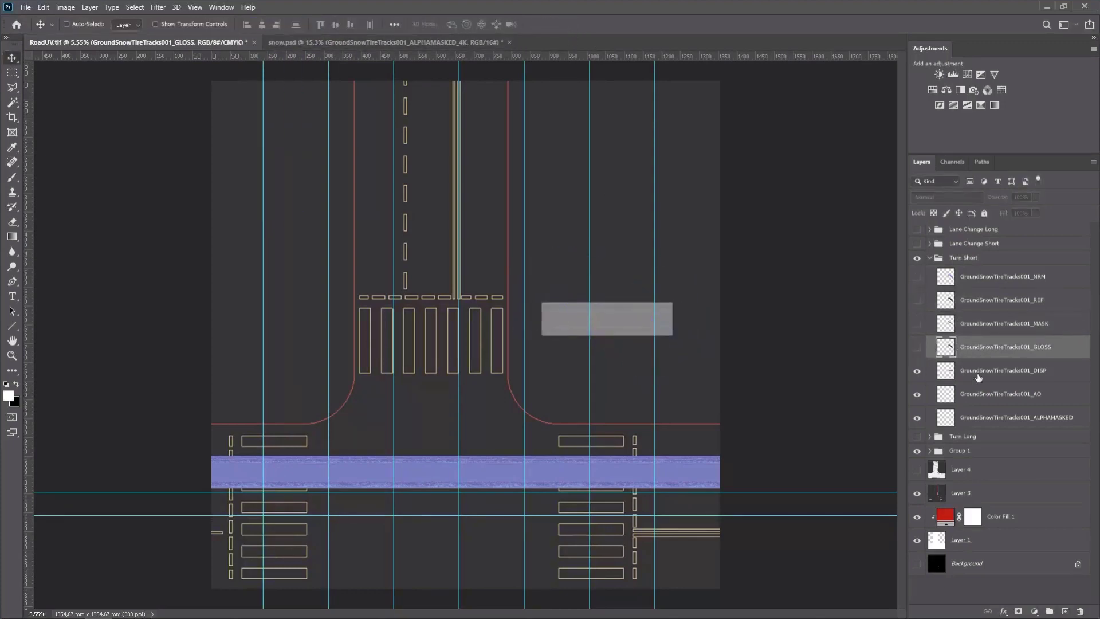
{"action": "left_click", "coordinate": [978, 371]}
{"action": "key", "text": "ctrl+t"}
{"action": "left_click", "coordinate": [514, 24]}
{"action": "left_click", "coordinate": [277, 24]}
{"action": "left_click", "coordinate": [277, 51]}
{"action": "left_click", "coordinate": [514, 24]}
{"action": "left_click", "coordinate": [307, 25]}
{"action": "type", "text": "45"}
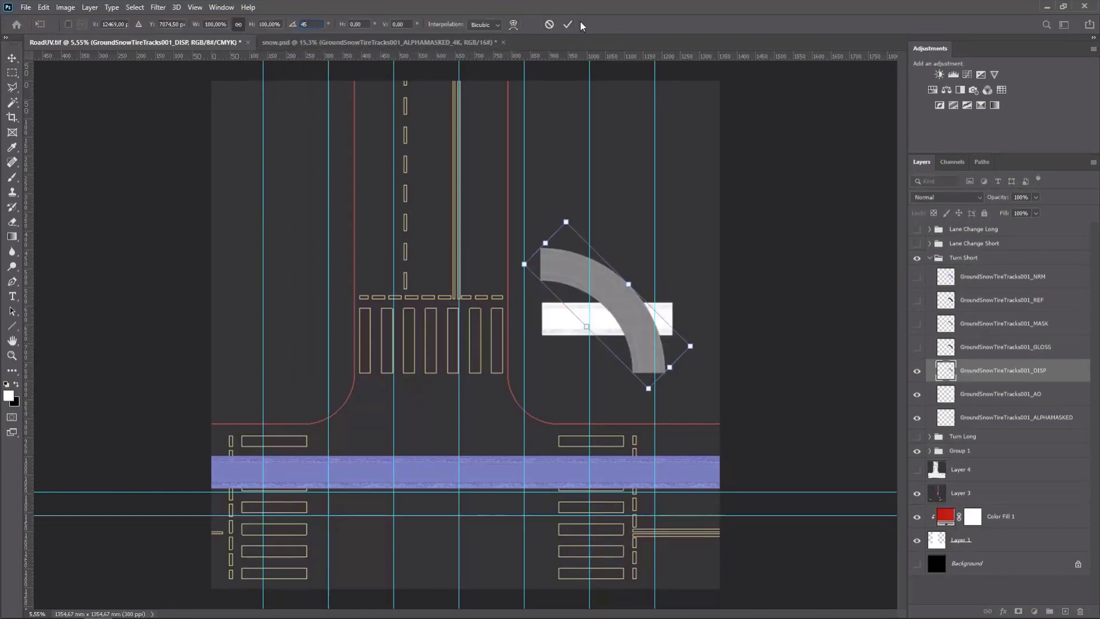
{"action": "left_click", "coordinate": [567, 25]}
Warp the GroundSnowTireTracks001_AO layer in Turn Short with the Arc preset and rotate it 45°
{"action": "left_click", "coordinate": [997, 394]}
{"action": "key", "text": "ctrl+t"}
{"action": "left_click", "coordinate": [514, 24]}
{"action": "left_click", "coordinate": [277, 24]}
{"action": "left_click", "coordinate": [278, 50]}
{"action": "type", "text": "45"}
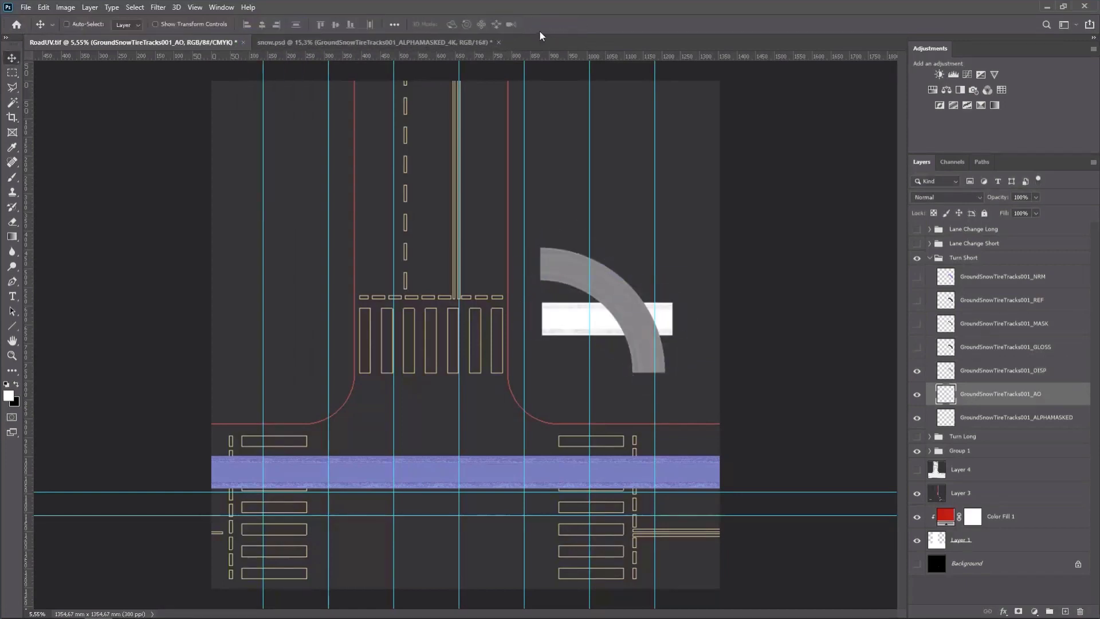
{"action": "key", "text": "Return"}
Warp the GroundSnowTireTracks001_ALPHAMASKED layer with the Arc preset, rotate it 45°, and show the four hidden map layers
{"action": "left_click", "coordinate": [1016, 418]}
{"action": "key", "text": "ctrl+t"}
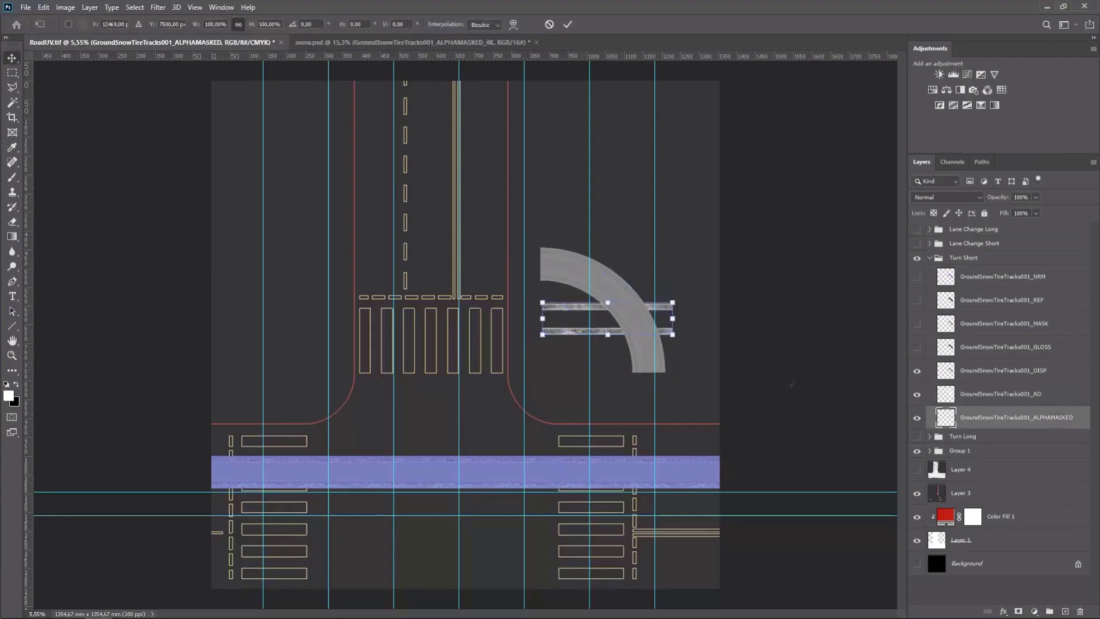
{"action": "left_click", "coordinate": [514, 24]}
{"action": "left_click", "coordinate": [278, 24]}
{"action": "left_click", "coordinate": [277, 51]}
{"action": "left_click", "coordinate": [514, 25]}
{"action": "left_click", "coordinate": [307, 24]}
{"action": "type", "text": "45"}
{"action": "left_click", "coordinate": [568, 25]}
{"action": "left_click_drag", "start_coordinate": [917, 347], "coordinate": [917, 277]}
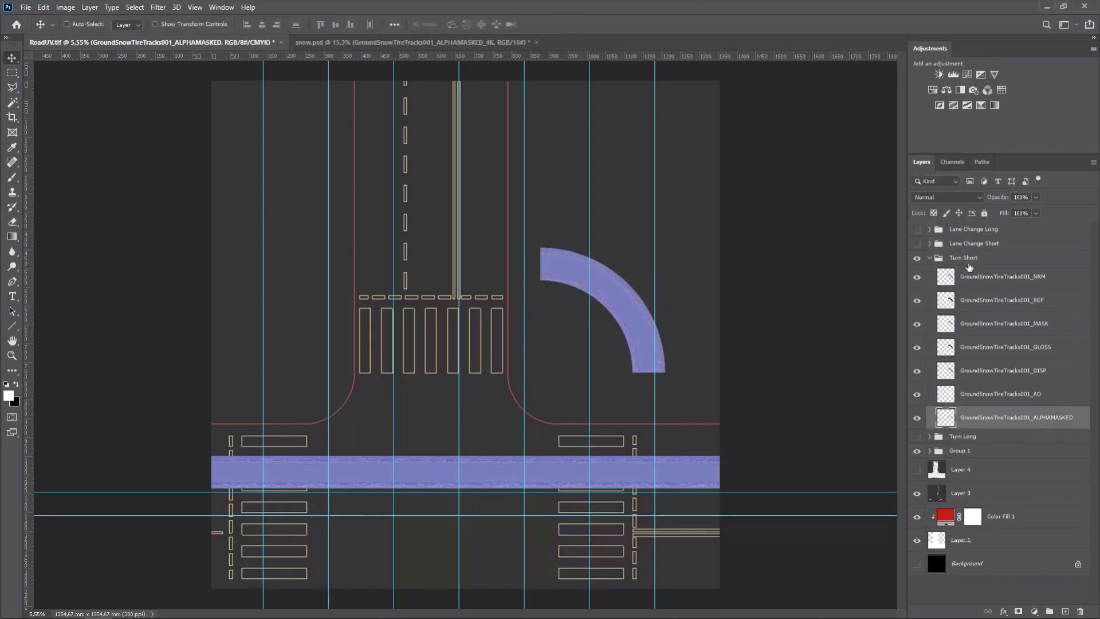
Collapse the Turn Short group and move it so its start meets the straight tracks at the fourth vertical guide
{"action": "left_click", "coordinate": [964, 258]}
{"action": "left_click", "coordinate": [930, 258]}
{"action": "left_click_drag", "start_coordinate": [642, 300], "coordinate": [560, 508]}
{"action": "scroll", "coordinate": [459, 487], "scroll_direction": "up", "scroll_amount": 20}
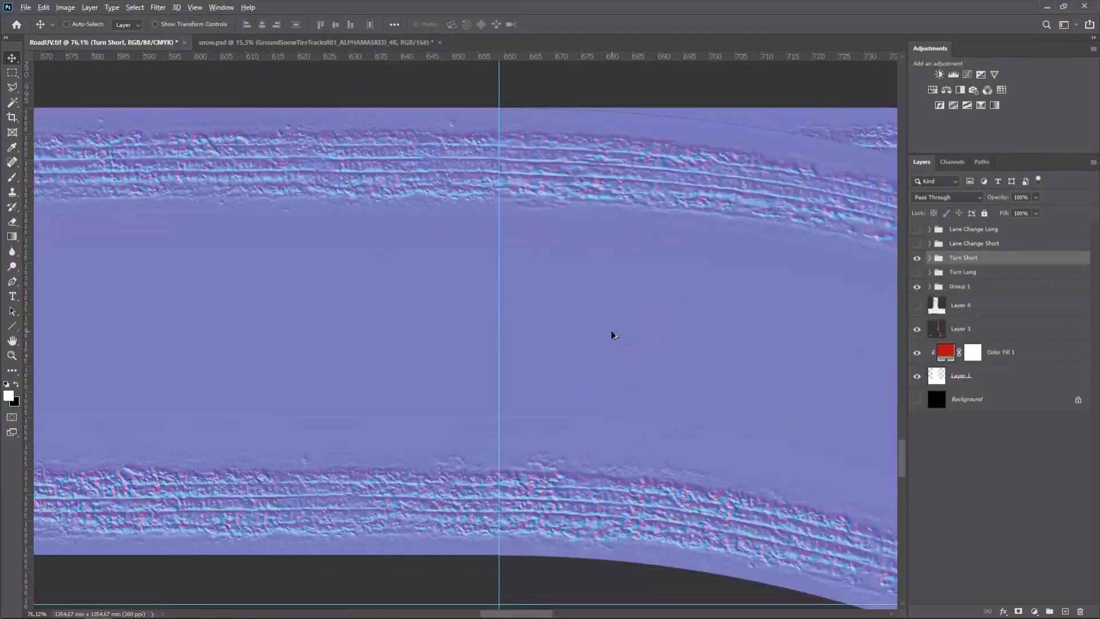
{"action": "scroll", "coordinate": [612, 335], "scroll_direction": "down", "scroll_amount": 15}
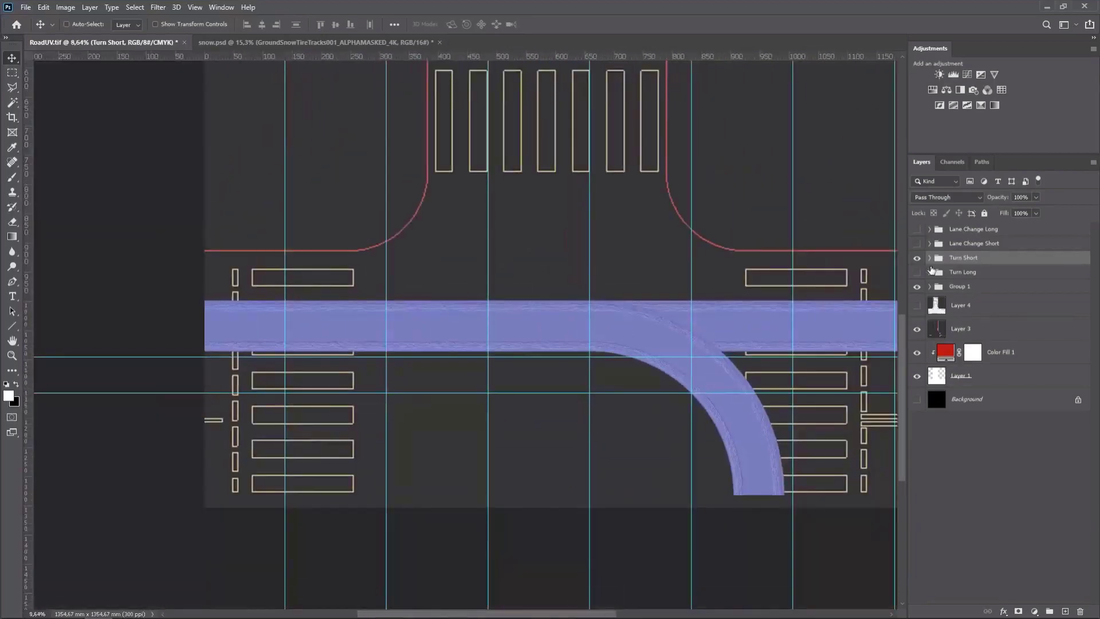
Show the Turn Long and both Lane Change groups to view all track variants together
{"action": "left_click", "coordinate": [917, 273]}
{"action": "scroll", "coordinate": [514, 286], "scroll_direction": "down", "scroll_amount": 3}
{"action": "left_click", "coordinate": [918, 244]}
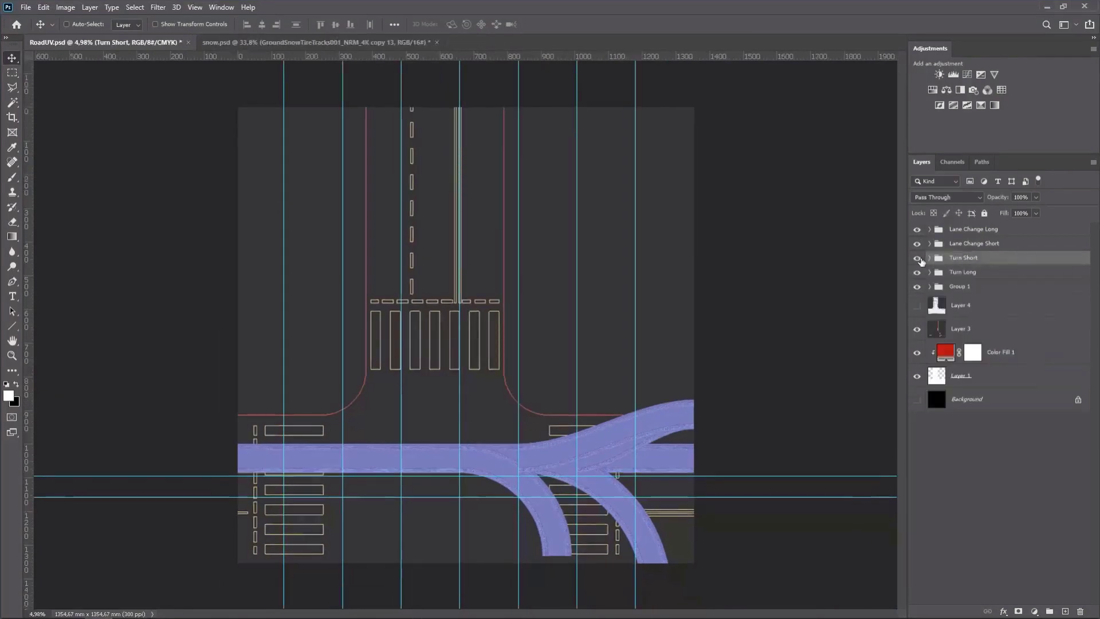
Hide the turn and lane change groups and rename Group 1 as Straight
{"action": "left_click", "coordinate": [917, 258]}
{"action": "left_click", "coordinate": [917, 244]}
{"action": "double_click", "coordinate": [967, 287]}
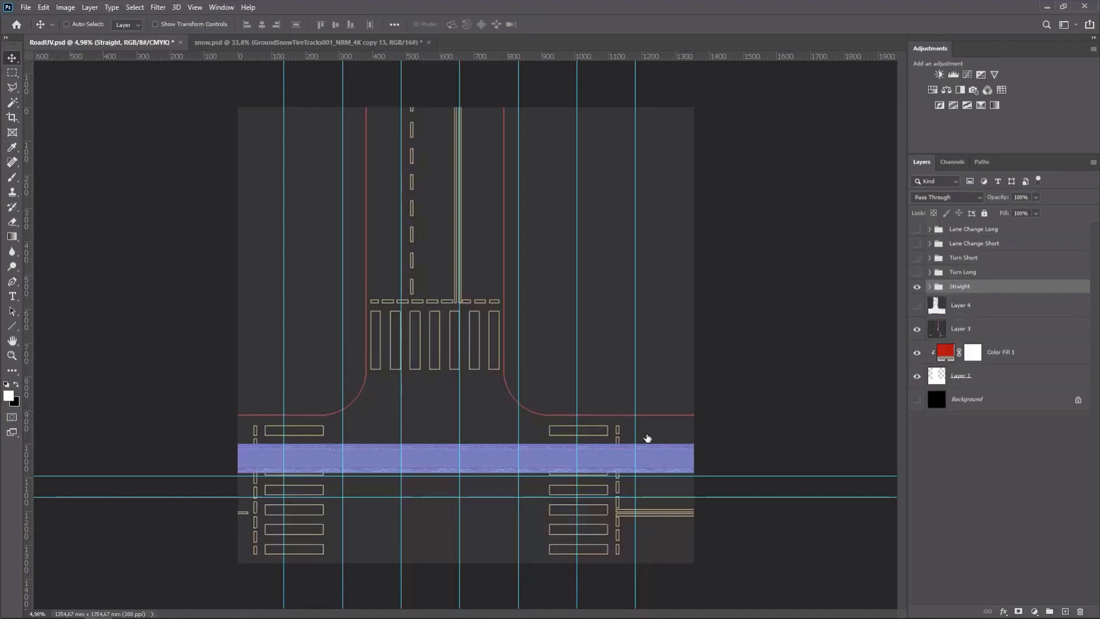
{"action": "left_click", "coordinate": [983, 290]}
Duplicate the Straight group, rotate the copy -90° and place it along the vertical road from the canvas's upper edge
{"action": "scroll", "coordinate": [527, 445], "scroll_direction": "down", "scroll_amount": 2}
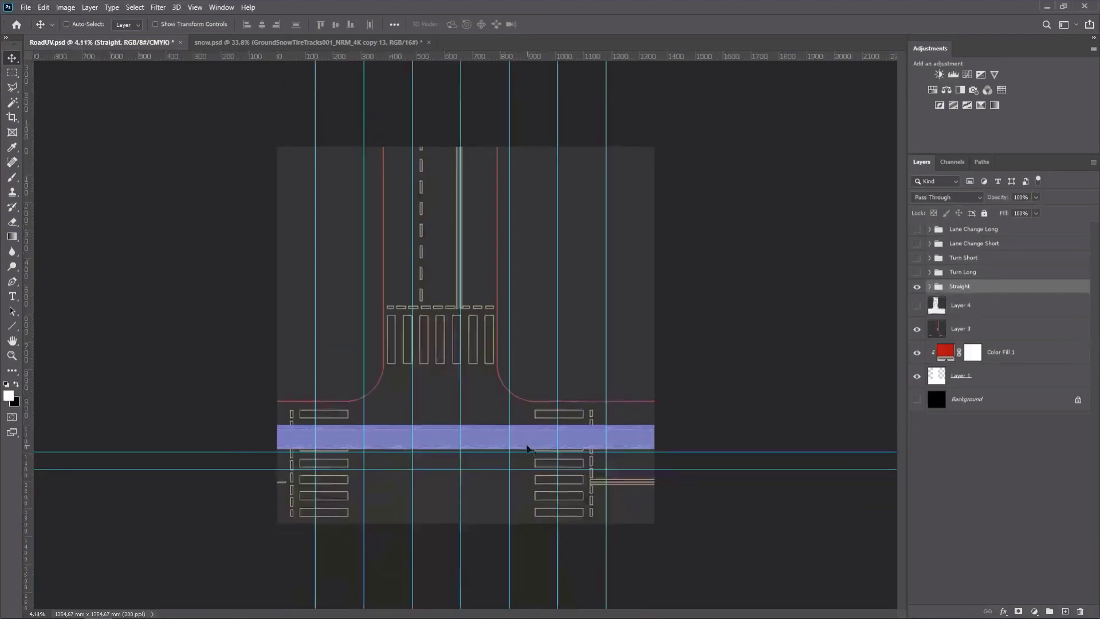
{"action": "left_click_drag", "start_coordinate": [530, 440], "coordinate": [544, 369]}
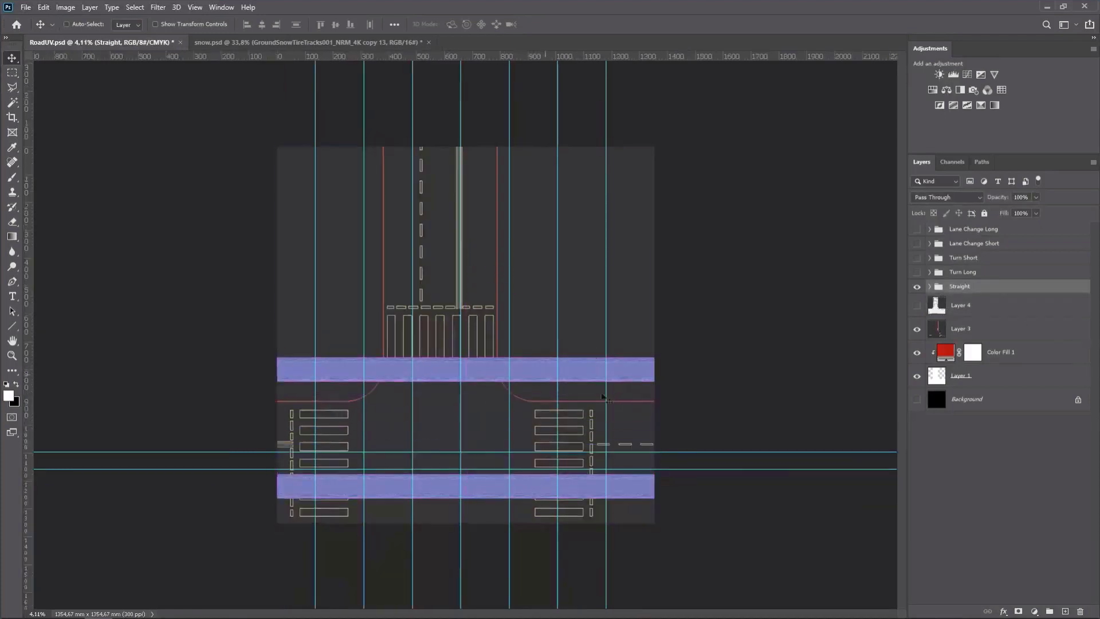
{"action": "key", "text": "ctrl+t"}
{"action": "left_click_drag", "start_coordinate": [690, 304], "coordinate": [498, 70]}
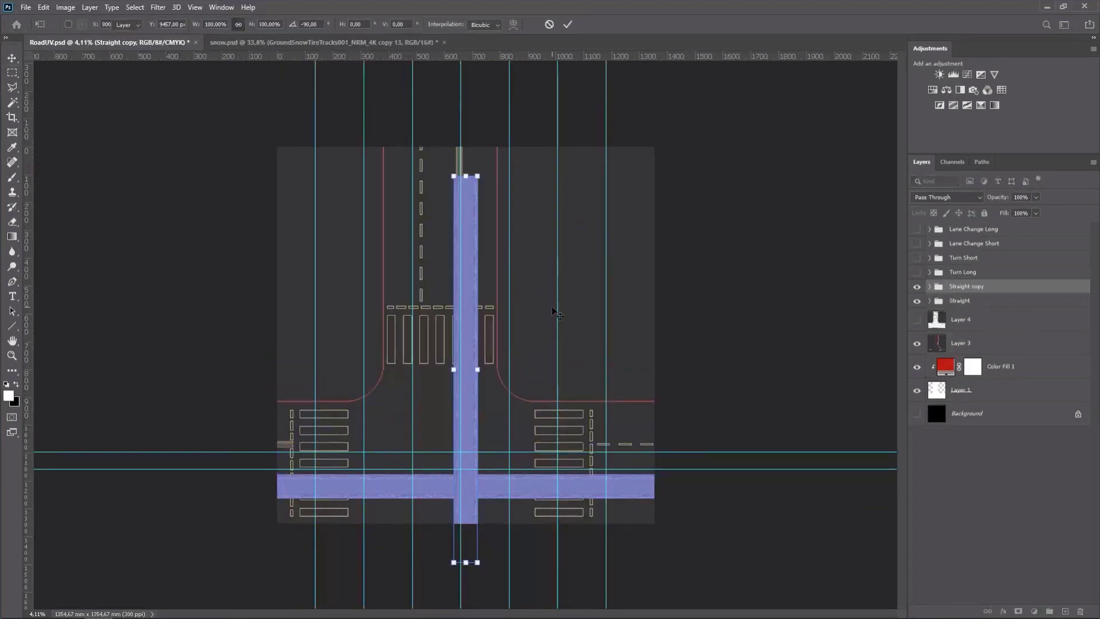
{"action": "key", "text": "Return"}
{"action": "left_click_drag", "start_coordinate": [471, 363], "coordinate": [437, 333]}
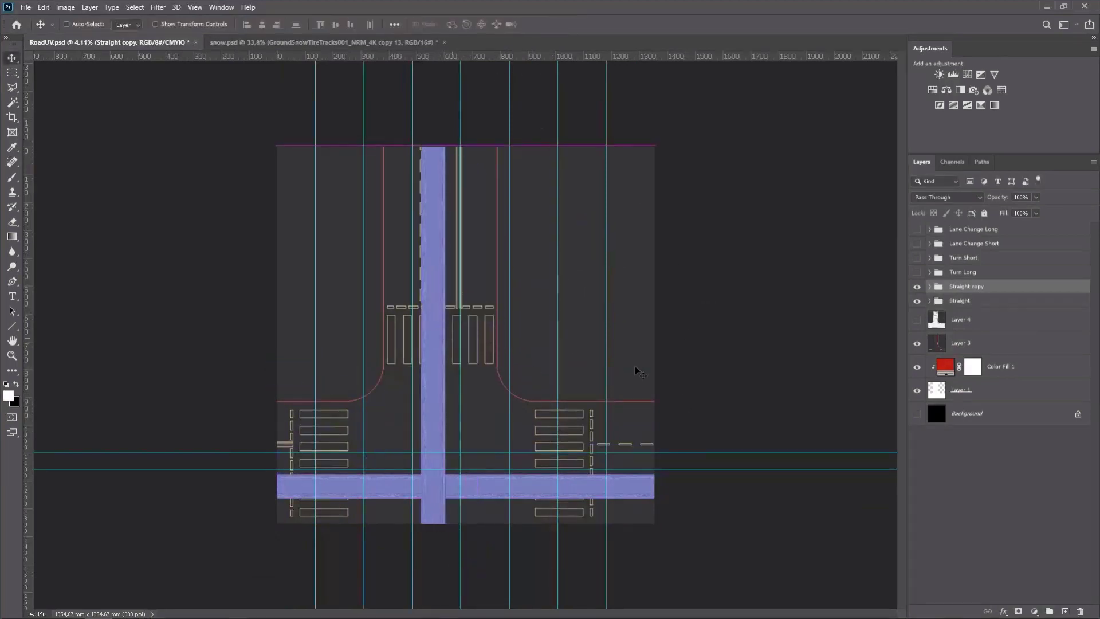
Hide both straight groups, show Turn Long and move it up into the empty area beside the vertical road
{"action": "left_click", "coordinate": [917, 300]}
{"action": "left_click", "coordinate": [918, 286]}
{"action": "left_click", "coordinate": [917, 271]}
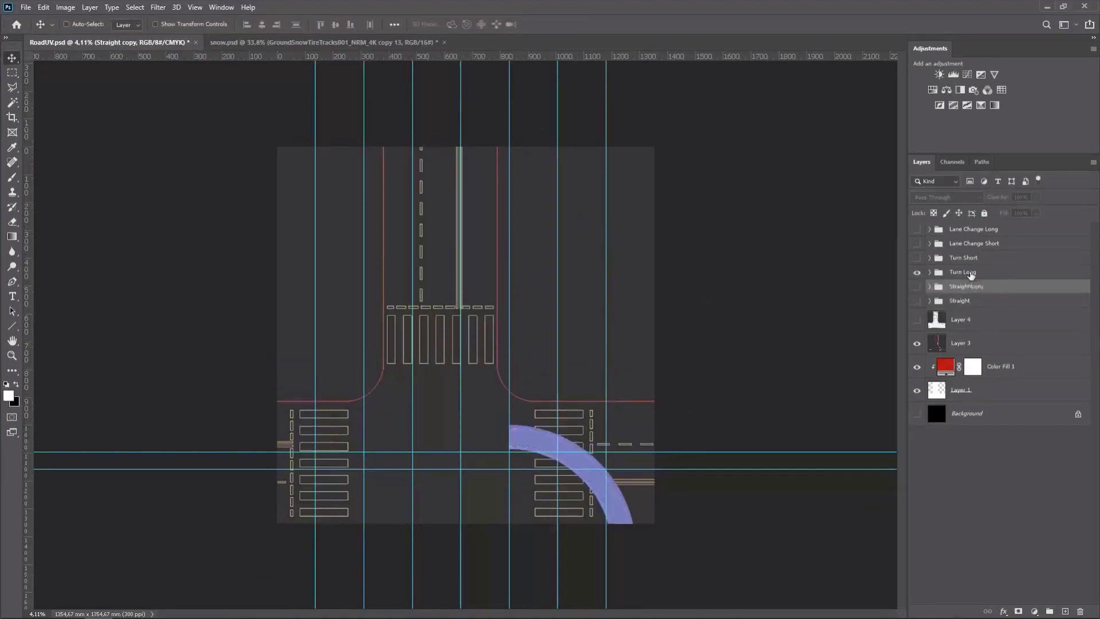
{"action": "left_click", "coordinate": [963, 272]}
{"action": "left_click_drag", "start_coordinate": [564, 449], "coordinate": [551, 253]}
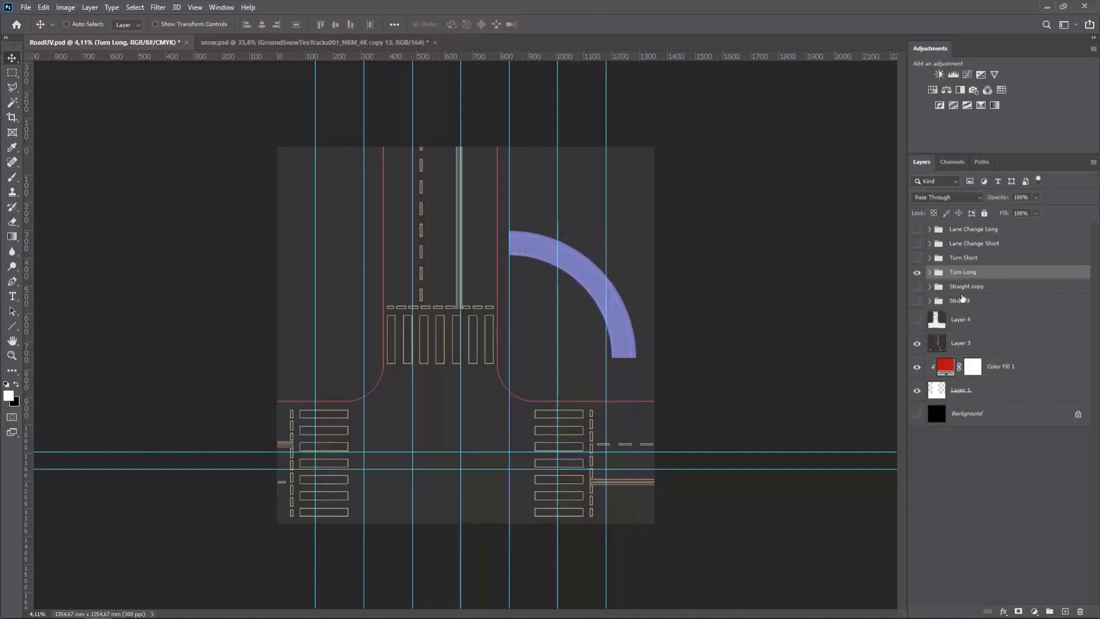
Show and duplicate the vertical Straight copy, and align the duplicate's upper end with the lower end of the long turn
{"action": "left_click", "coordinate": [917, 286]}
{"action": "left_click", "coordinate": [964, 286]}
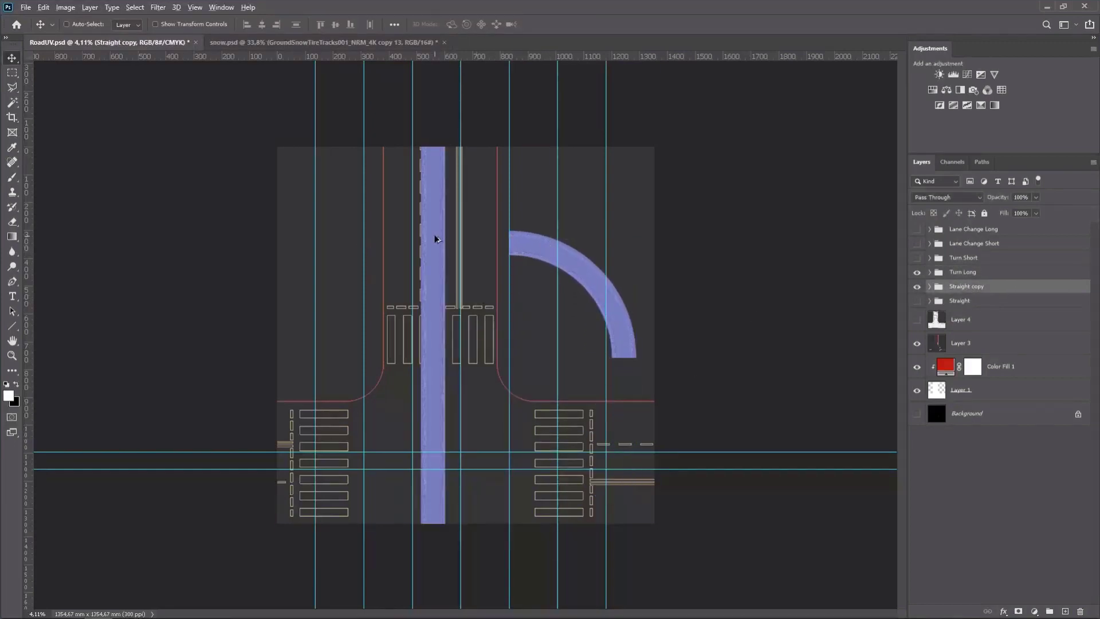
{"action": "left_click_drag", "start_coordinate": [435, 236], "coordinate": [625, 460]}
{"action": "scroll", "coordinate": [624, 374], "scroll_direction": "up", "scroll_amount": 10}
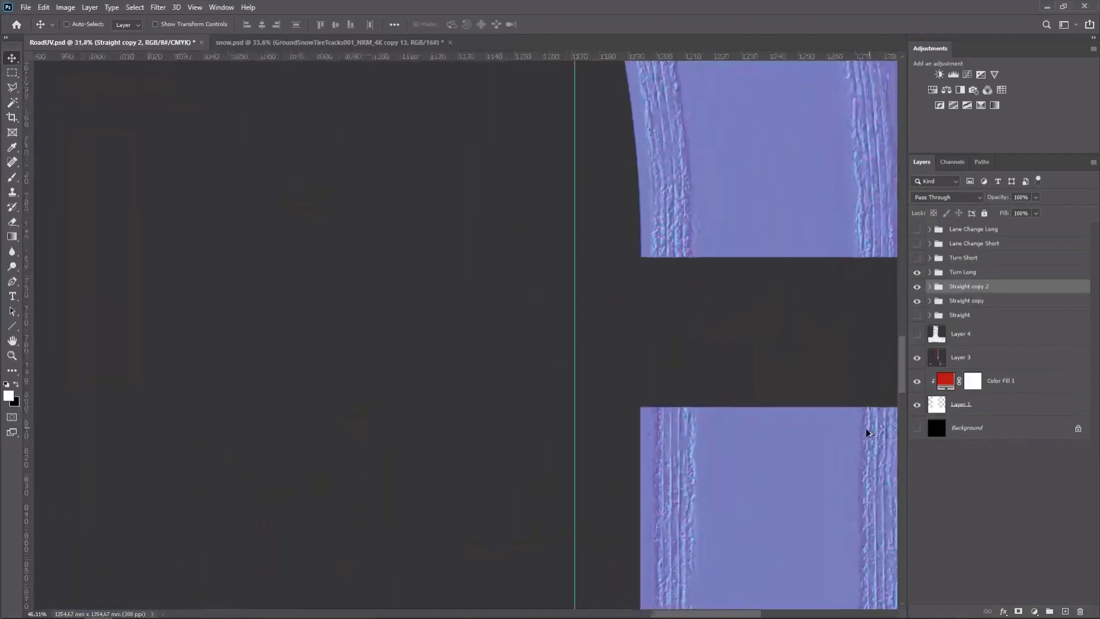
{"action": "scroll", "coordinate": [868, 434], "scroll_direction": "up", "scroll_amount": 4}
{"action": "left_click_drag", "start_coordinate": [745, 446], "coordinate": [749, 234]}
{"action": "scroll", "coordinate": [749, 215], "scroll_direction": "down", "scroll_amount": 5}
{"action": "scroll", "coordinate": [838, 193], "scroll_direction": "up", "scroll_amount": 8}
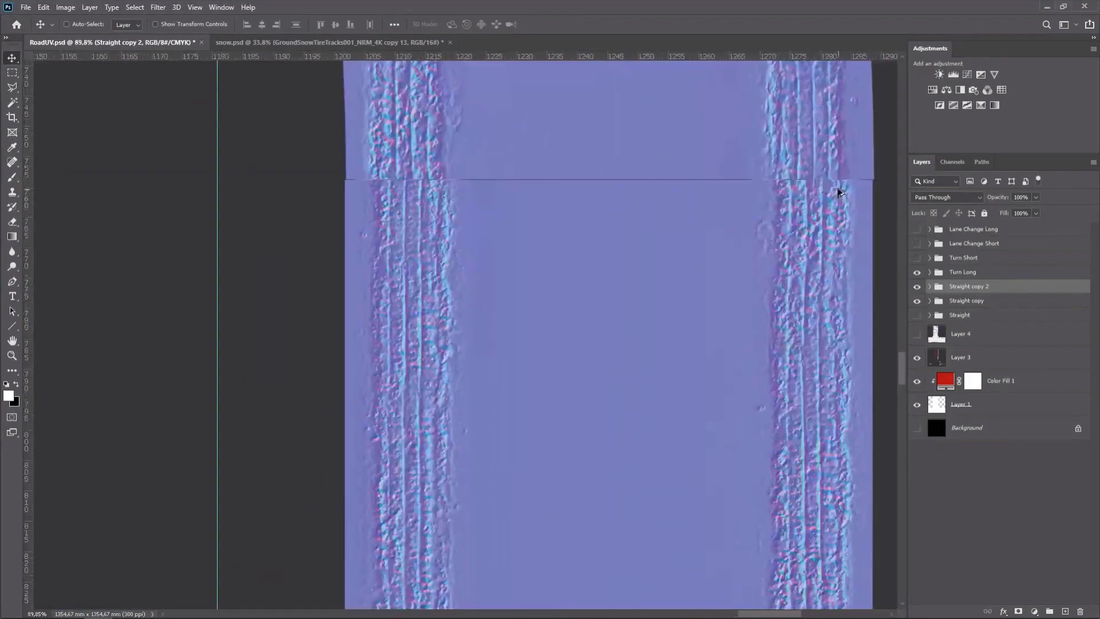
Flip the Straight copy 2 group both ways (width and height -100%) and realign its upper end with the long turn's lower end
{"action": "scroll", "coordinate": [838, 192], "scroll_direction": "down", "scroll_amount": 10}
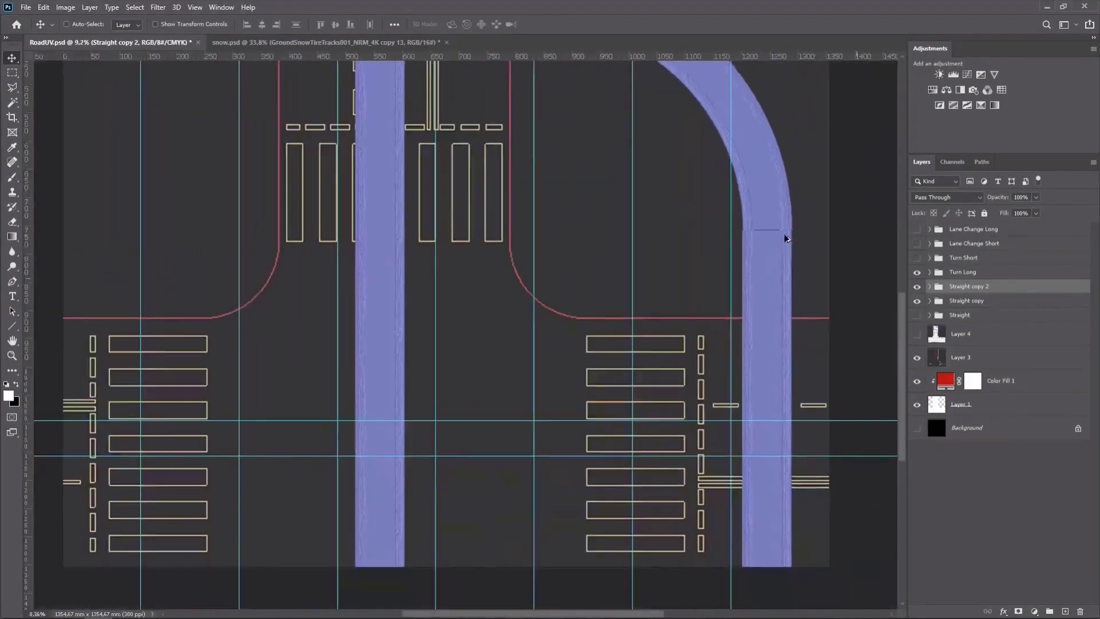
{"action": "scroll", "coordinate": [787, 239], "scroll_direction": "down", "scroll_amount": 3}
{"action": "key", "text": "ctrl+t"}
{"action": "left_click_drag", "start_coordinate": [691, 341], "coordinate": [695, 384]}
{"action": "scroll", "coordinate": [695, 383], "scroll_direction": "up", "scroll_amount": 12}
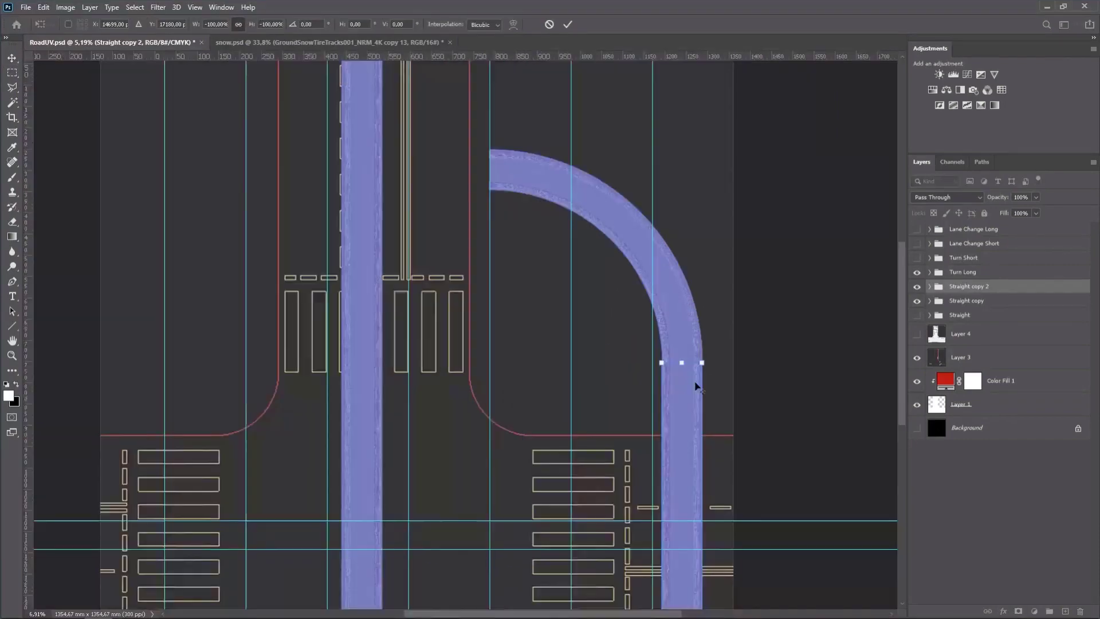
{"action": "scroll", "coordinate": [516, 329], "scroll_direction": "up", "scroll_amount": 1}
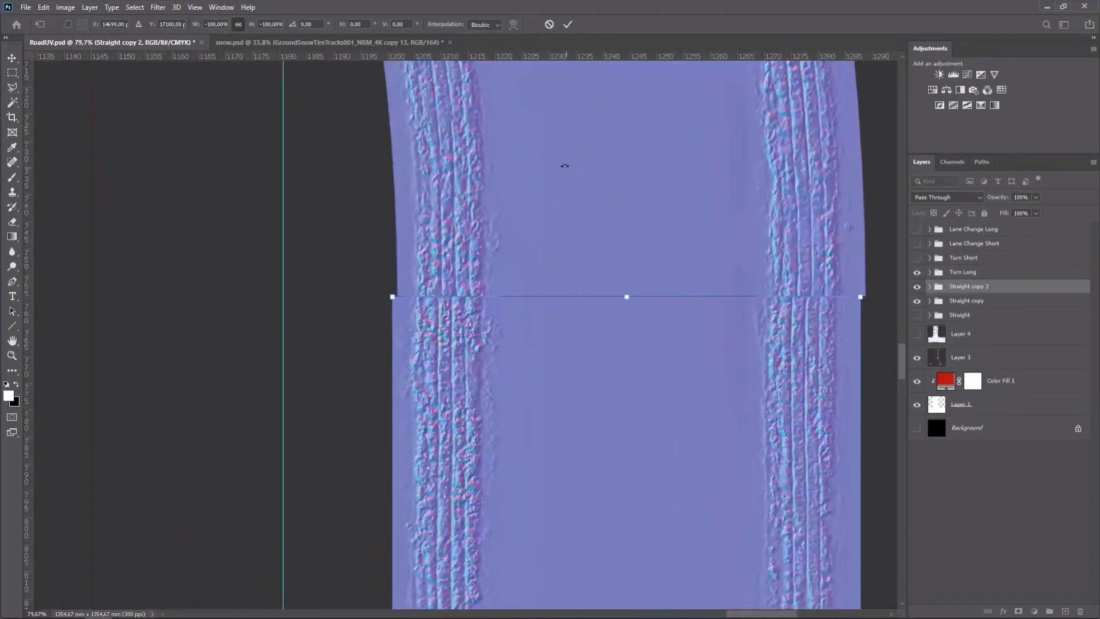
{"action": "scroll", "coordinate": [473, 281], "scroll_direction": "up", "scroll_amount": 5}
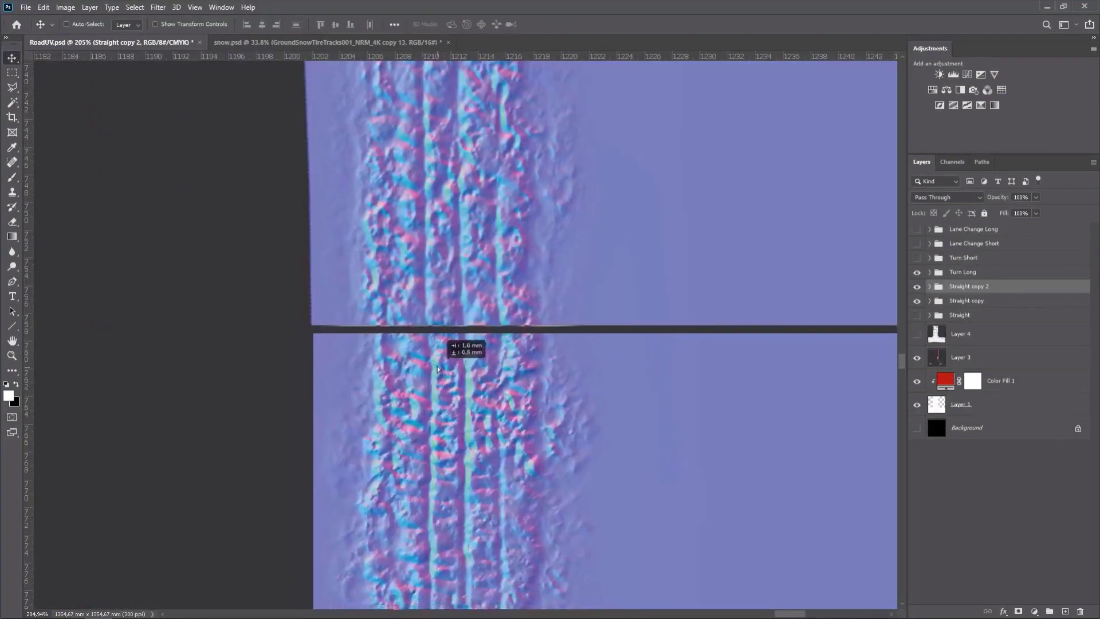
{"action": "key", "text": "Return"}
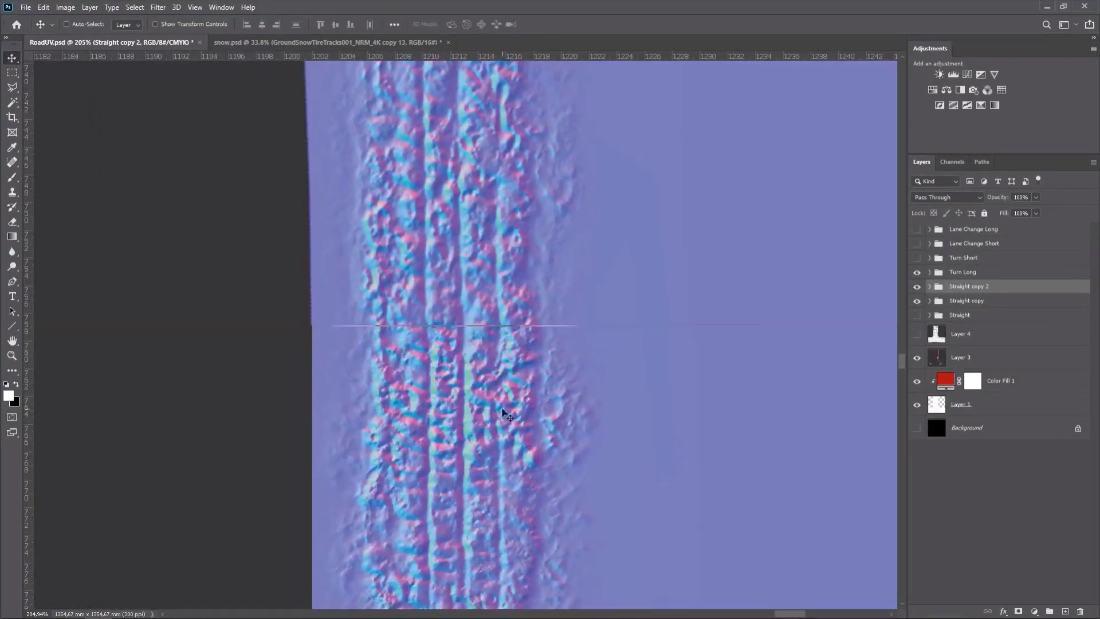
{"action": "left_click", "coordinate": [929, 273]}
{"action": "scroll", "coordinate": [692, 319], "scroll_direction": "down", "scroll_amount": 7}
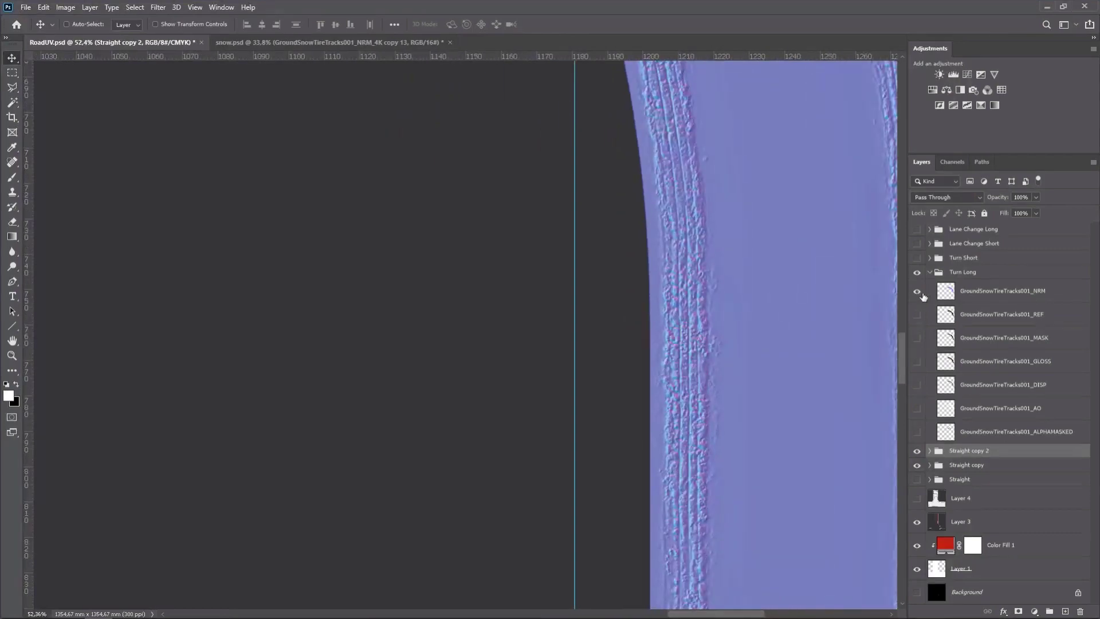
{"action": "left_click", "coordinate": [929, 272]}
{"action": "scroll", "coordinate": [589, 325], "scroll_direction": "down", "scroll_amount": 8}
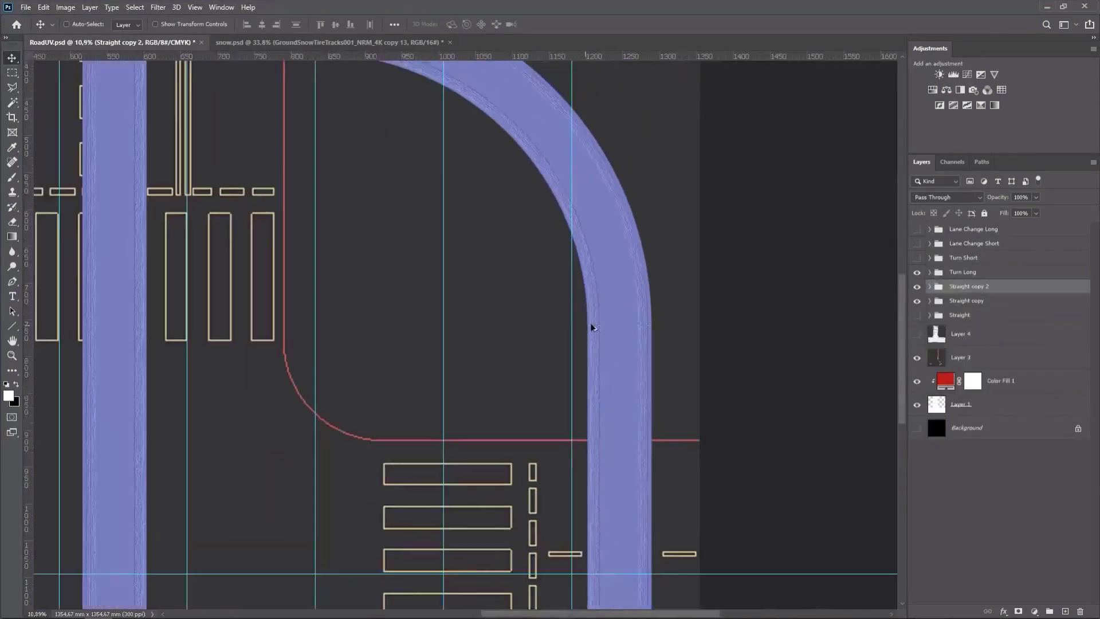
Show the horizontal Straight group, duplicate it, and align the copy's end with the upper end of the long turn
{"action": "left_click", "coordinate": [917, 315]}
{"action": "left_click", "coordinate": [960, 315]}
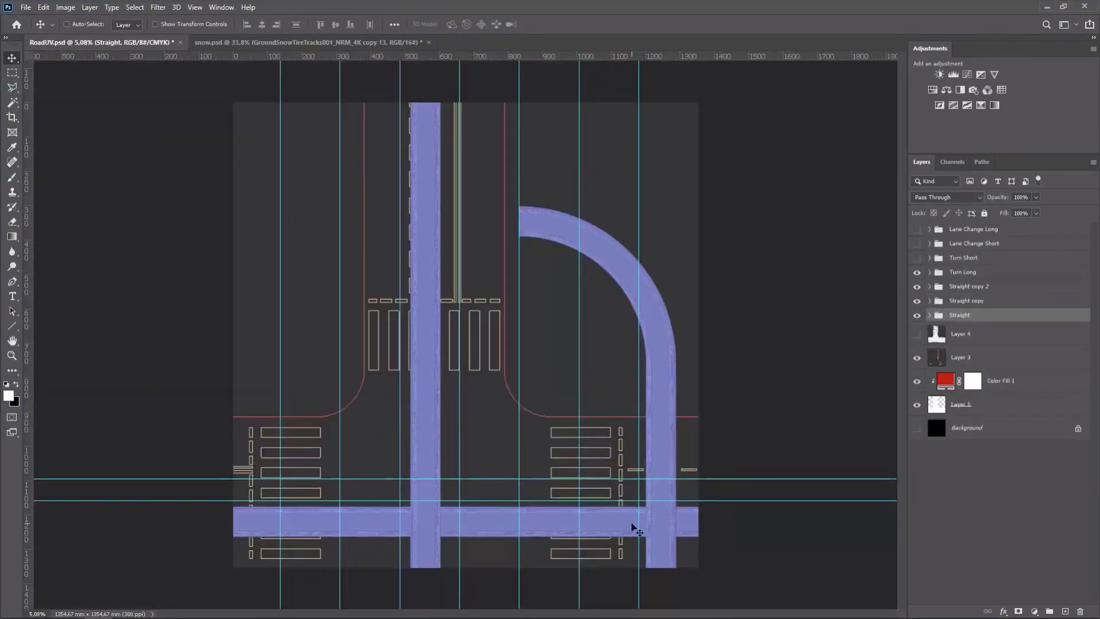
{"action": "left_click_drag", "start_coordinate": [633, 523], "coordinate": [446, 222]}
{"action": "scroll", "coordinate": [523, 205], "scroll_direction": "up", "scroll_amount": 10}
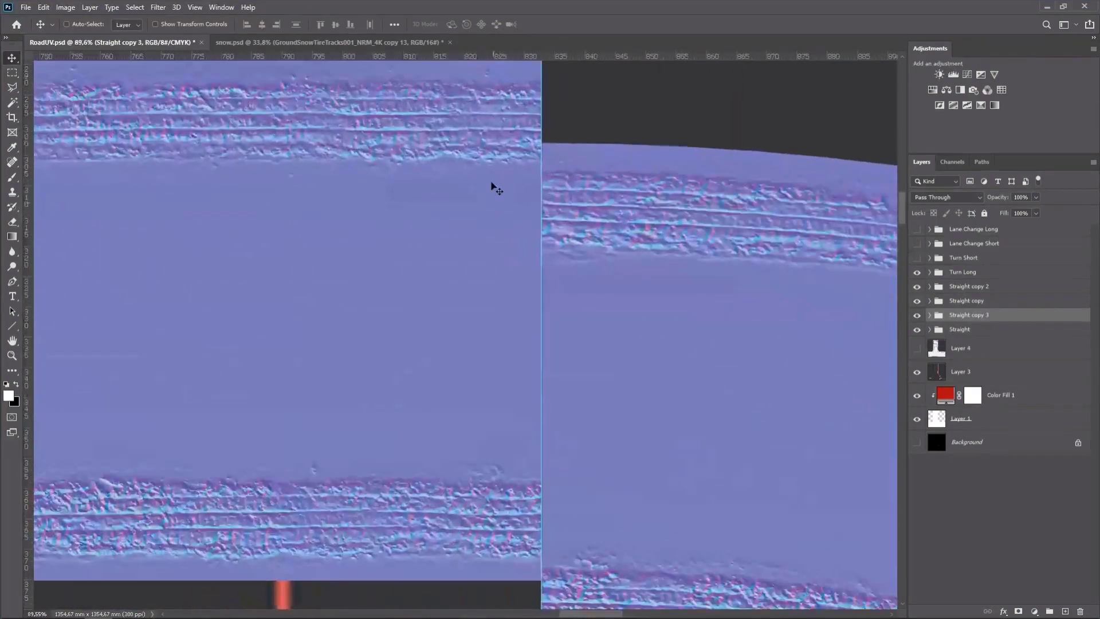
{"action": "left_click_drag", "start_coordinate": [491, 177], "coordinate": [551, 196]}
{"action": "scroll", "coordinate": [553, 201], "scroll_direction": "down", "scroll_amount": 10}
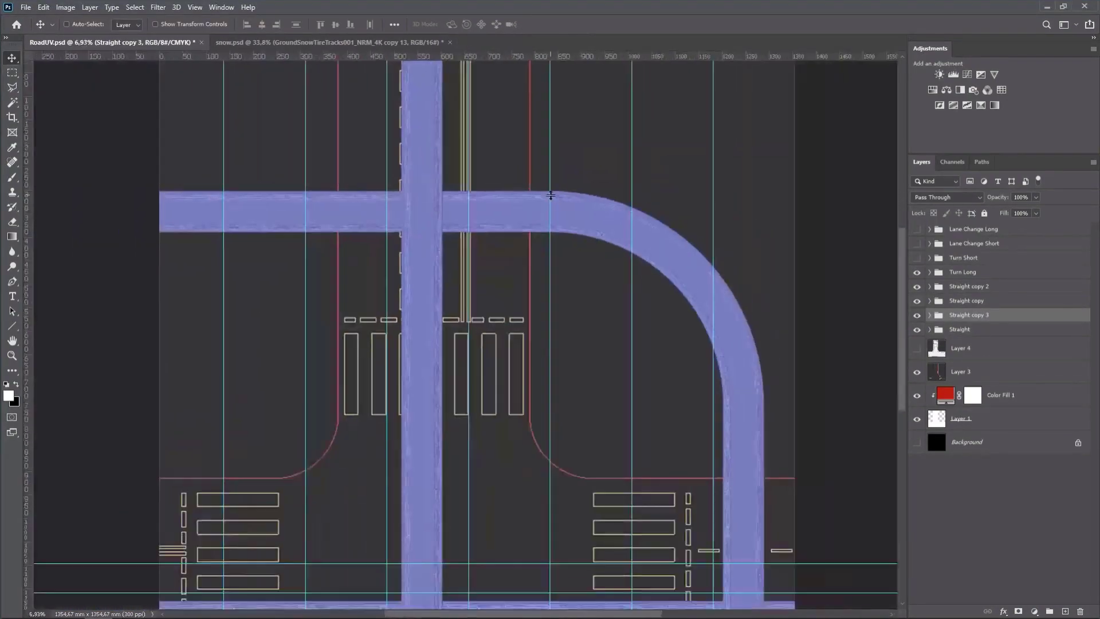
Move the Straight copy 3 group directly below Straight copy 2 and hide the Straight copy and Straight groups
{"action": "left_click_drag", "start_coordinate": [969, 315], "coordinate": [968, 294]}
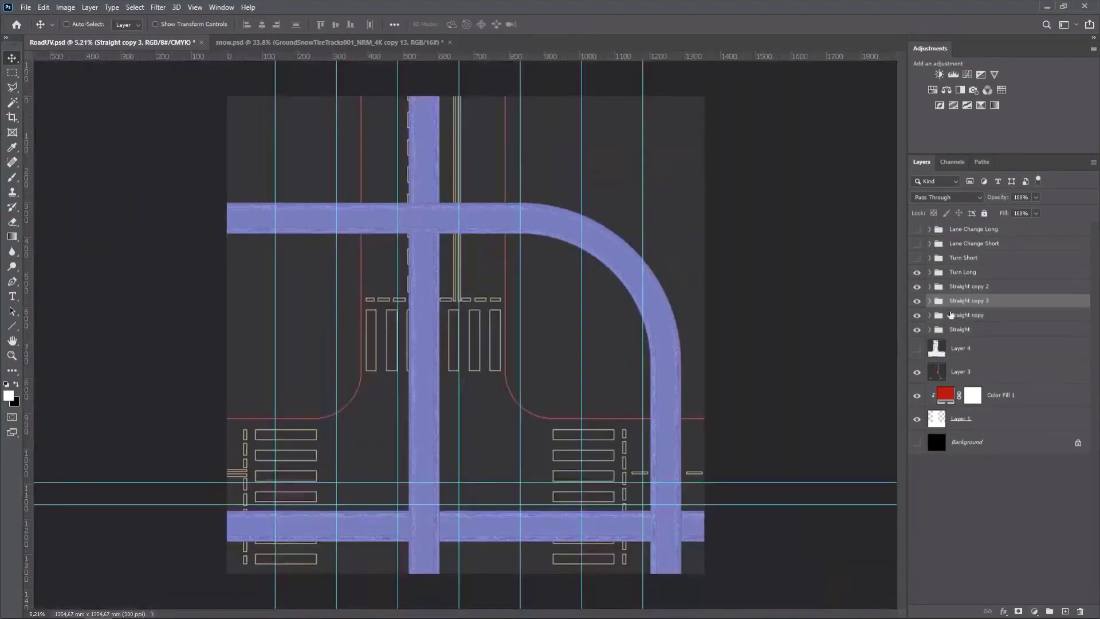
{"action": "left_click", "coordinate": [916, 314]}
{"action": "left_click", "coordinate": [917, 329]}
Expand the Turn Long, Straight copy 2 and Straight copy 3 groups and merge their NRM layers into one
{"action": "left_click", "coordinate": [930, 301]}
{"action": "left_click", "coordinate": [930, 287]}
{"action": "left_click", "coordinate": [930, 272]}
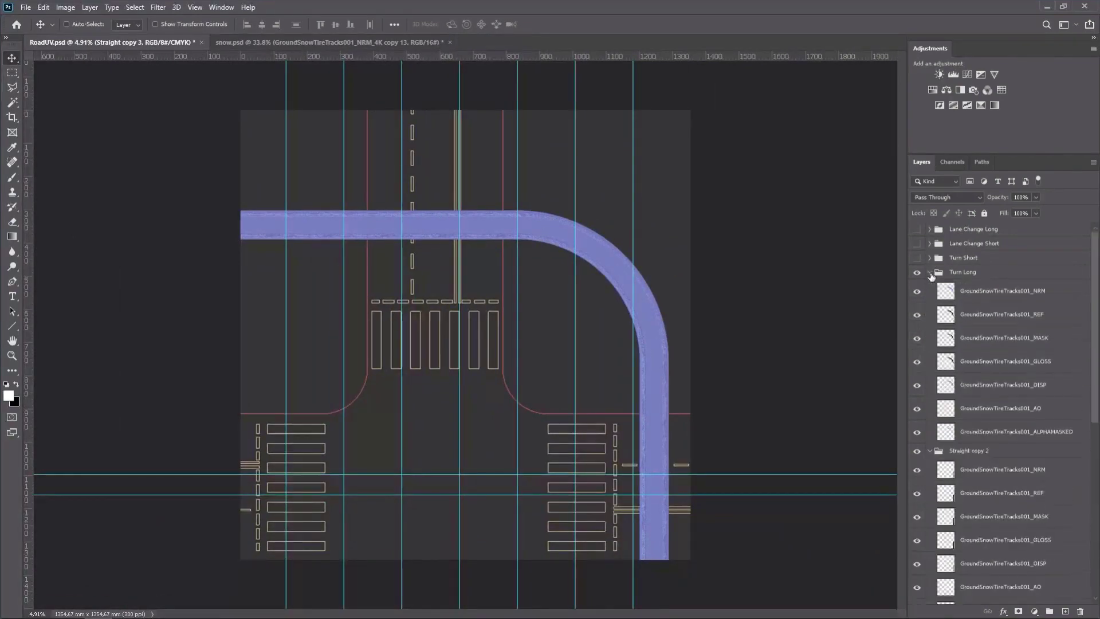
{"action": "left_click", "coordinate": [981, 292]}
{"action": "left_click", "coordinate": [974, 467], "text": "ctrl"}
{"action": "key", "text": "ctrl+e"}
{"action": "scroll", "coordinate": [977, 461], "scroll_direction": "down", "scroll_amount": 4}
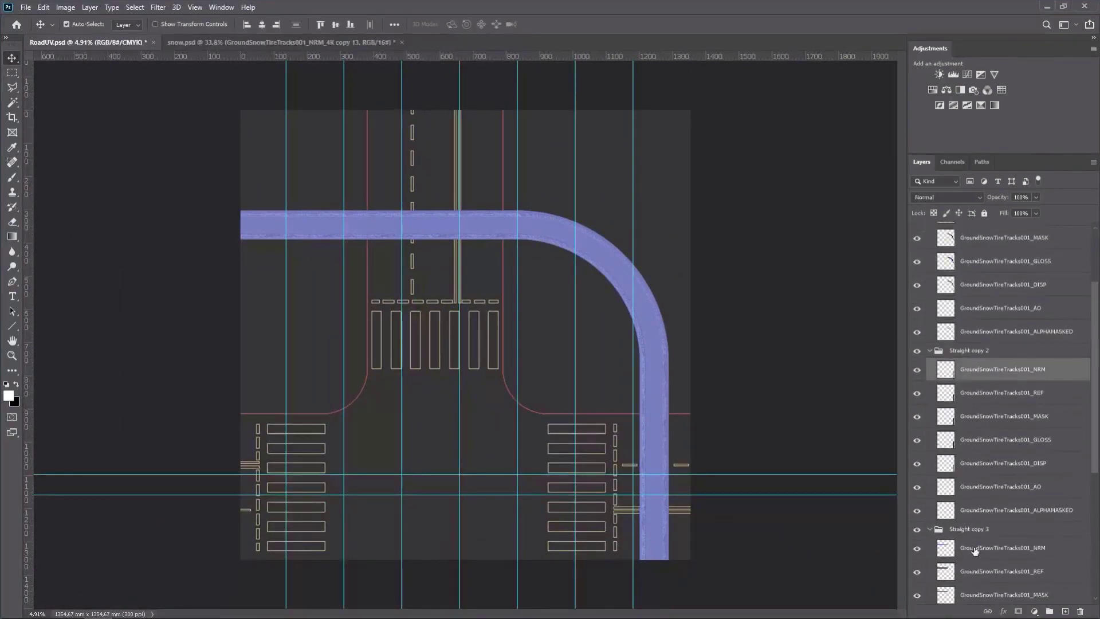
{"action": "scroll", "coordinate": [973, 475], "scroll_direction": "up", "scroll_amount": 4}
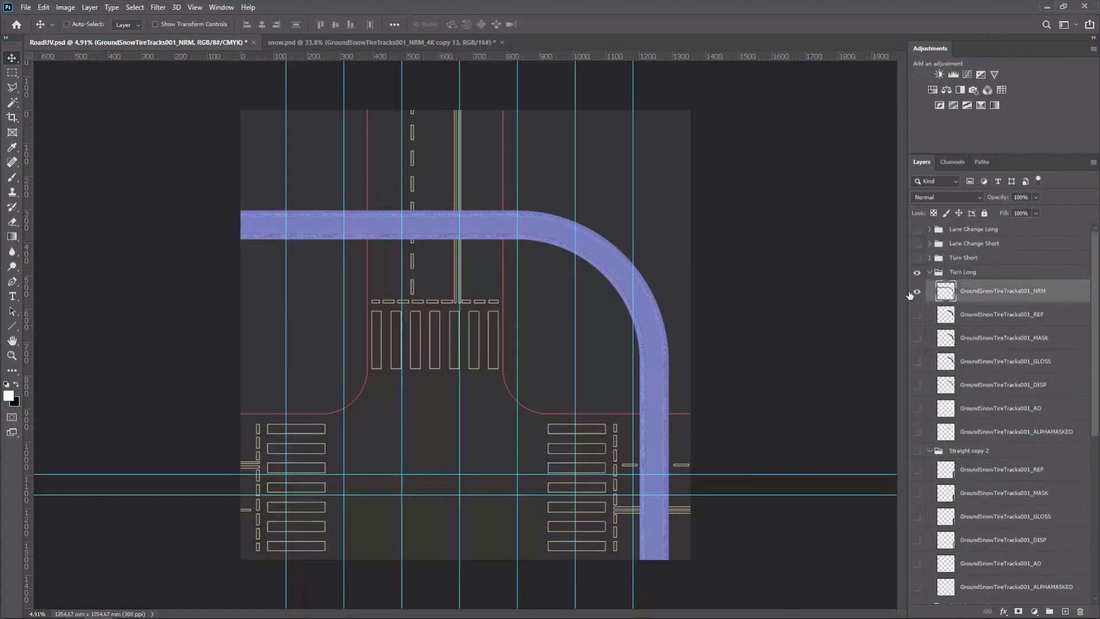
Isolate the merged NRM layer, duplicate it twice and merge the copies to close the seam, and show the other layers again
{"action": "left_click", "coordinate": [917, 292], "text": "alt"}
{"action": "scroll", "coordinate": [499, 241], "scroll_direction": "up", "scroll_amount": 12}
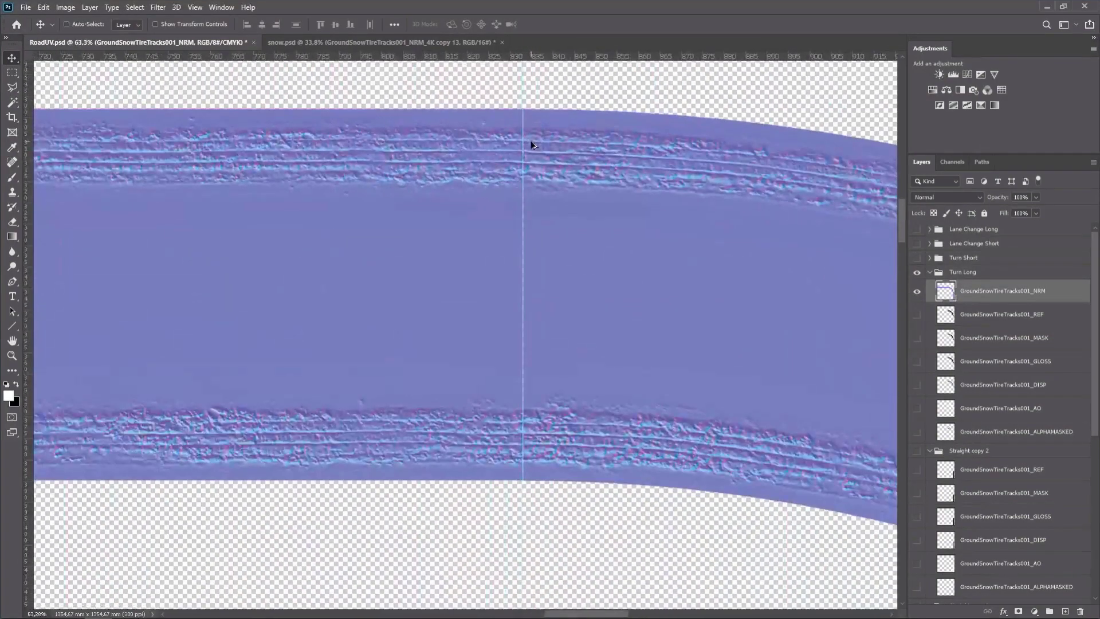
{"action": "key", "text": "ctrl+j"}
{"action": "key", "text": "ctrl+j"}
{"action": "scroll", "coordinate": [516, 149], "scroll_direction": "up", "scroll_amount": 4}
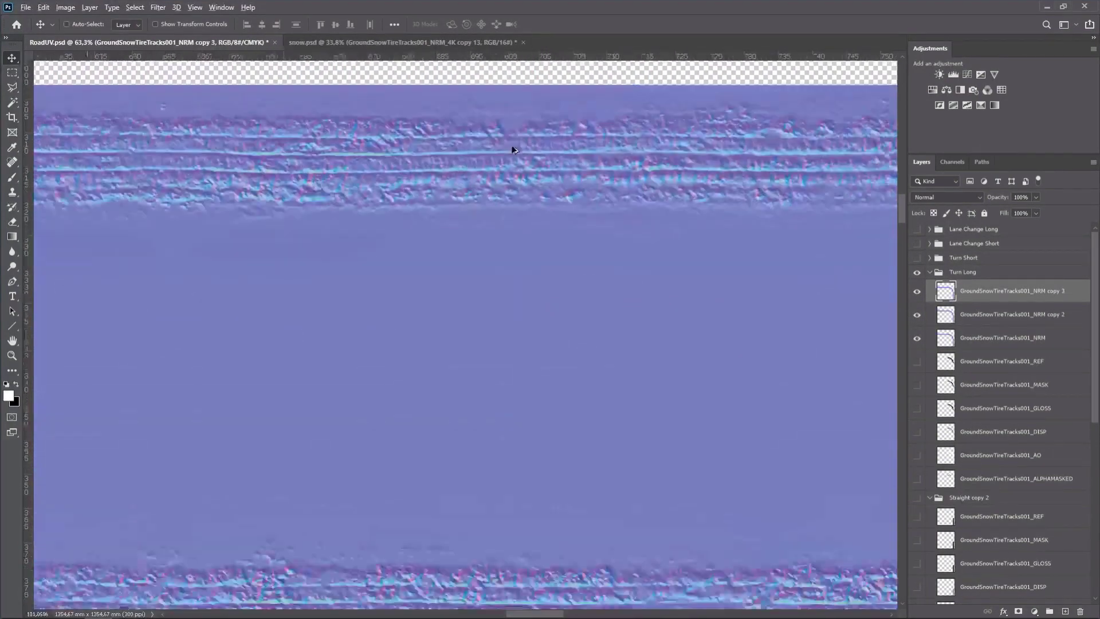
{"action": "scroll", "coordinate": [524, 164], "scroll_direction": "down", "scroll_amount": 3}
{"action": "left_click", "coordinate": [1003, 338], "text": "shift"}
{"action": "key", "text": "ctrl+e"}
{"action": "left_click", "coordinate": [917, 292], "text": "alt"}
{"action": "scroll", "coordinate": [669, 281], "scroll_direction": "down", "scroll_amount": 12}
Merge the REF layers of Turn Long, Straight copy 2 and Straight copy 3 into one layer
{"action": "left_click", "coordinate": [997, 319]}
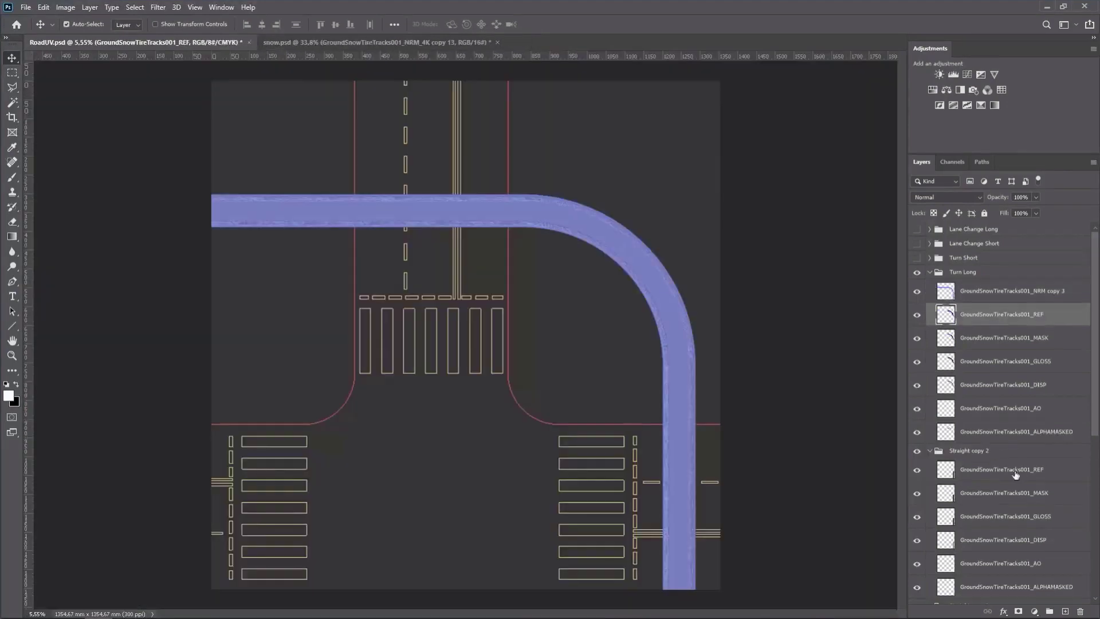
{"action": "left_click", "coordinate": [1017, 473], "text": "ctrl"}
{"action": "scroll", "coordinate": [980, 472], "scroll_direction": "down", "scroll_amount": 3}
{"action": "left_click", "coordinate": [984, 539], "text": "ctrl"}
{"action": "key", "text": "ctrl+e"}
{"action": "scroll", "coordinate": [968, 390], "scroll_direction": "up", "scroll_amount": 2}
Merge the three groups' MASK layers into one layer and their GLOSS layers into another
{"action": "left_click", "coordinate": [975, 310]}
{"action": "left_click", "coordinate": [975, 444], "text": "ctrl"}
{"action": "scroll", "coordinate": [978, 453], "scroll_direction": "down", "scroll_amount": 1}
{"action": "left_click", "coordinate": [987, 544], "text": "ctrl"}
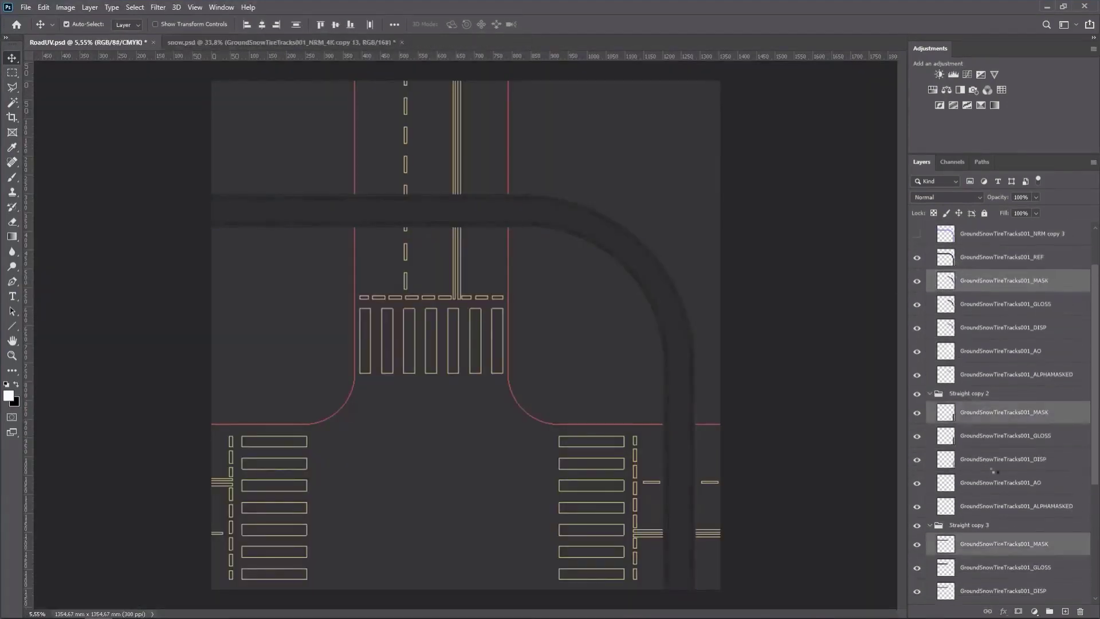
{"action": "key", "text": "ctrl+e"}
{"action": "key", "text": "ctrl+e"}
Merge the three groups' DISP, AO and ALPHAMASKED layers into one layer per map type
{"action": "left_click", "coordinate": [981, 328]}
{"action": "left_click", "coordinate": [979, 414], "text": "ctrl"}
{"action": "left_click", "coordinate": [978, 501], "text": "ctrl"}
{"action": "key", "text": "ctrl+e"}
{"action": "left_click", "coordinate": [974, 352]}
{"action": "left_click", "coordinate": [973, 414], "text": "ctrl"}
{"action": "left_click", "coordinate": [966, 475], "text": "ctrl"}
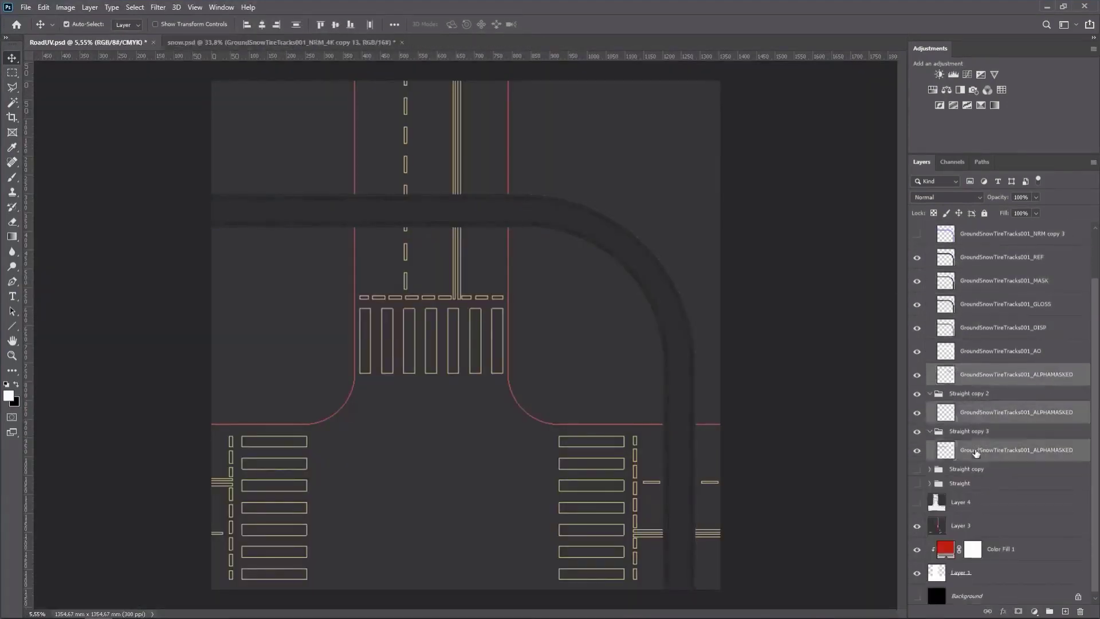
Hide the Turn Long maps below REF, duplicate the REF layer and merge the copies to close the seam
{"action": "scroll", "coordinate": [545, 205], "scroll_direction": "up", "scroll_amount": 13}
{"action": "left_click_drag", "start_coordinate": [918, 338], "coordinate": [918, 428]}
{"action": "left_click", "coordinate": [982, 318]}
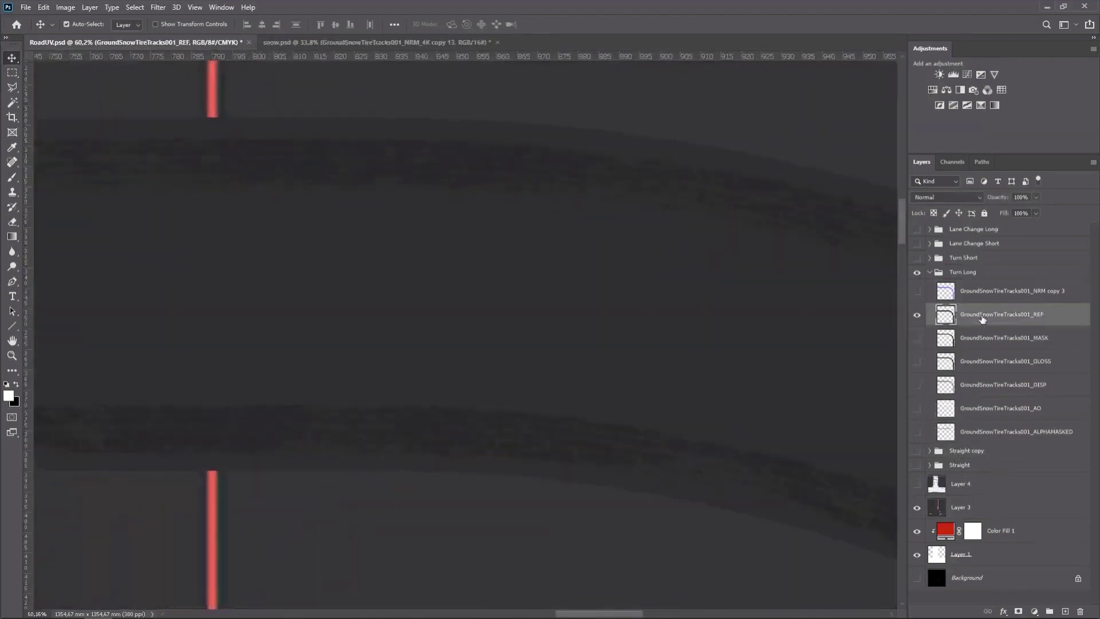
{"action": "key", "text": "ctrl+j"}
{"action": "left_click", "coordinate": [979, 337], "text": "ctrl"}
{"action": "key", "text": "ctrl+e"}
Show only the MASK map of Turn Long, duplicate it three times and merge the copies into one layer
{"action": "left_click", "coordinate": [918, 314]}
{"action": "left_click", "coordinate": [917, 338]}
{"action": "left_click", "coordinate": [977, 343]}
{"action": "key", "text": "ctrl+j"}
{"action": "key", "text": "ctrl+j"}
{"action": "key", "text": "ctrl+j"}
{"action": "left_click", "coordinate": [958, 409], "text": "shift"}
{"action": "key", "text": "ctrl+e"}
Show the GLOSS map of Turn Long instead of MASK and merge its duplicates into one layer
{"action": "left_click", "coordinate": [918, 338]}
{"action": "left_click", "coordinate": [919, 362]}
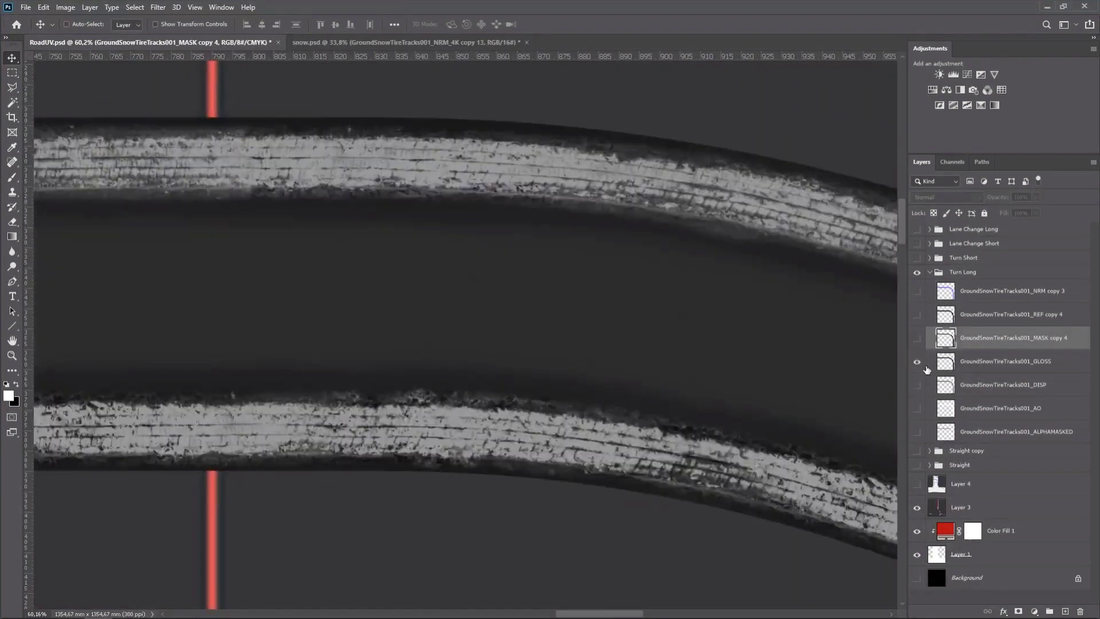
{"action": "left_click", "coordinate": [974, 432], "text": "shift"}
{"action": "key", "text": "ctrl+e"}
Show the DISP map of Turn Long instead of GLOSS, duplicate it three times and merge the copies
{"action": "left_click", "coordinate": [918, 386]}
{"action": "left_click", "coordinate": [917, 362]}
{"action": "left_click", "coordinate": [978, 391]}
{"action": "key", "text": "ctrl+j"}
{"action": "key", "text": "ctrl+j"}
{"action": "key", "text": "ctrl+j"}
{"action": "left_click", "coordinate": [974, 456], "text": "shift"}
{"action": "key", "text": "ctrl+e"}
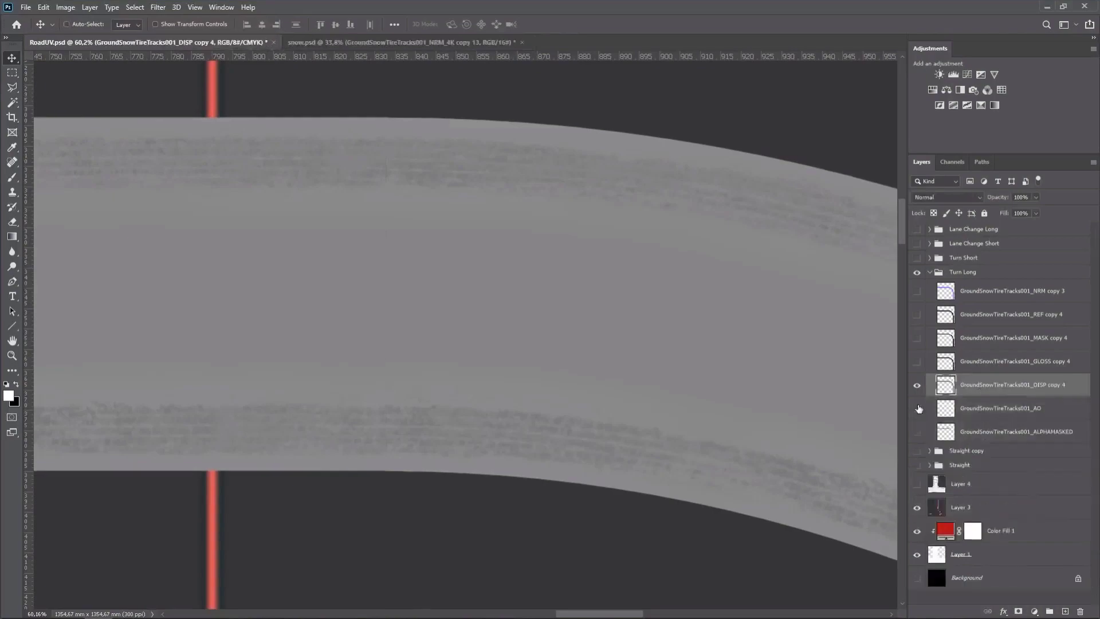
Merge the duplicated AO layers of Turn Long into one layer and toggle its visibility
{"action": "left_click", "coordinate": [974, 479], "text": "shift"}
{"action": "key", "text": "ctrl+e"}
{"action": "left_click", "coordinate": [918, 408]}
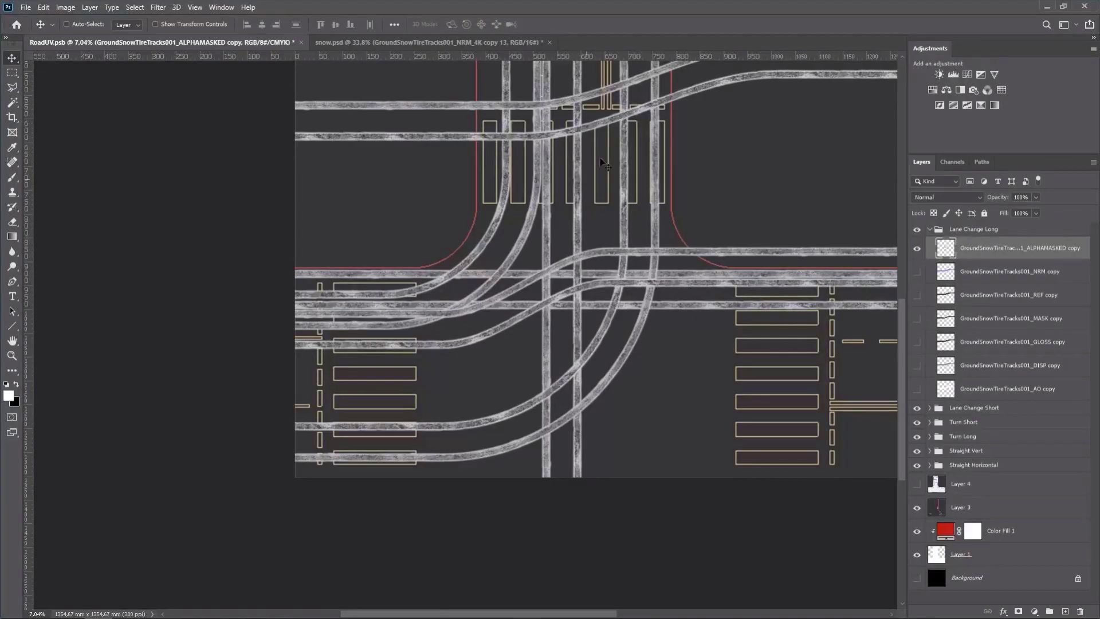
Move the Lane Change Long ALPHAMASKED copy across the other tire tracks and try the Overlay blend mode on it
{"action": "left_click_drag", "start_coordinate": [605, 165], "coordinate": [892, 272]}
{"action": "left_click", "coordinate": [960, 200]}
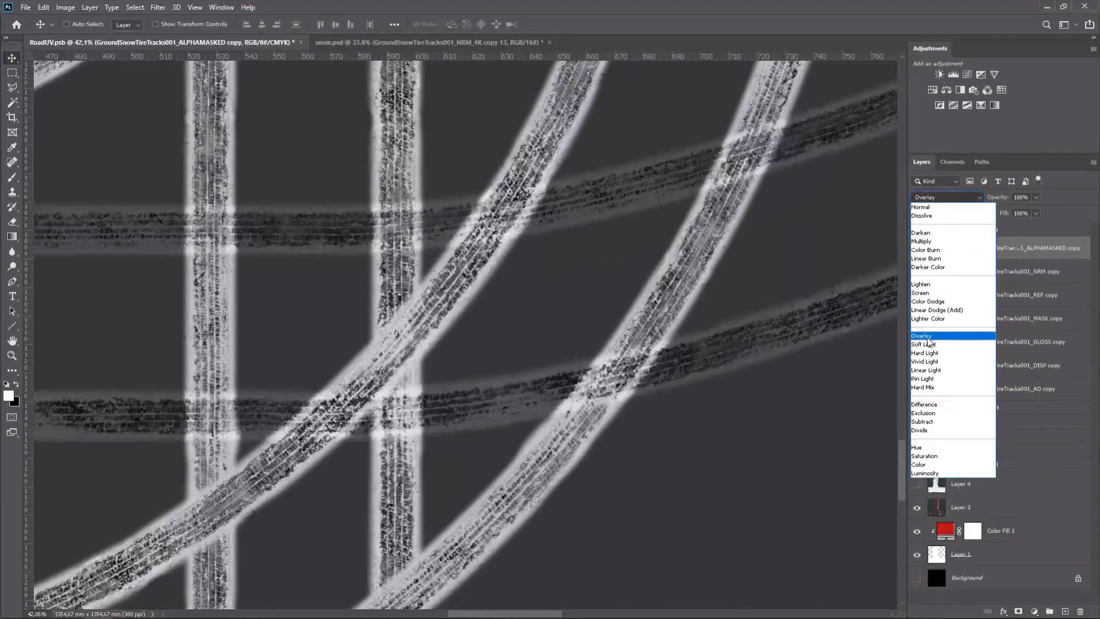
{"action": "left_click", "coordinate": [927, 337]}
Add a new layer above Layer 4 and fill it with white as a backdrop for the tracks
{"action": "left_click", "coordinate": [951, 486]}
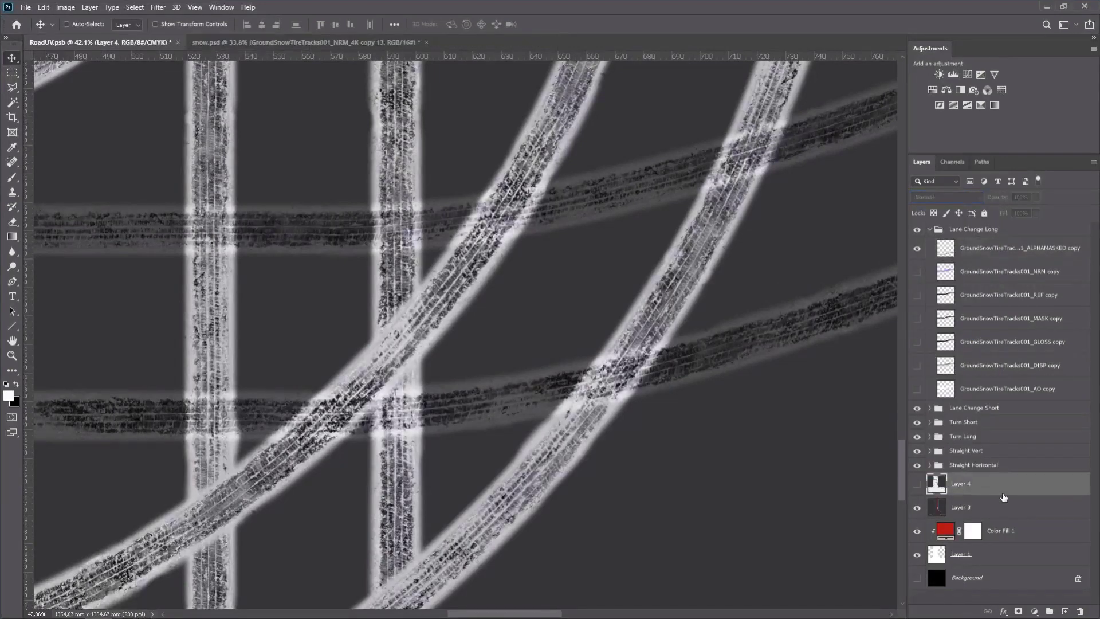
{"action": "key", "text": "ctrl+alt+shift+n"}
{"action": "key", "text": "alt+BackSpace"}
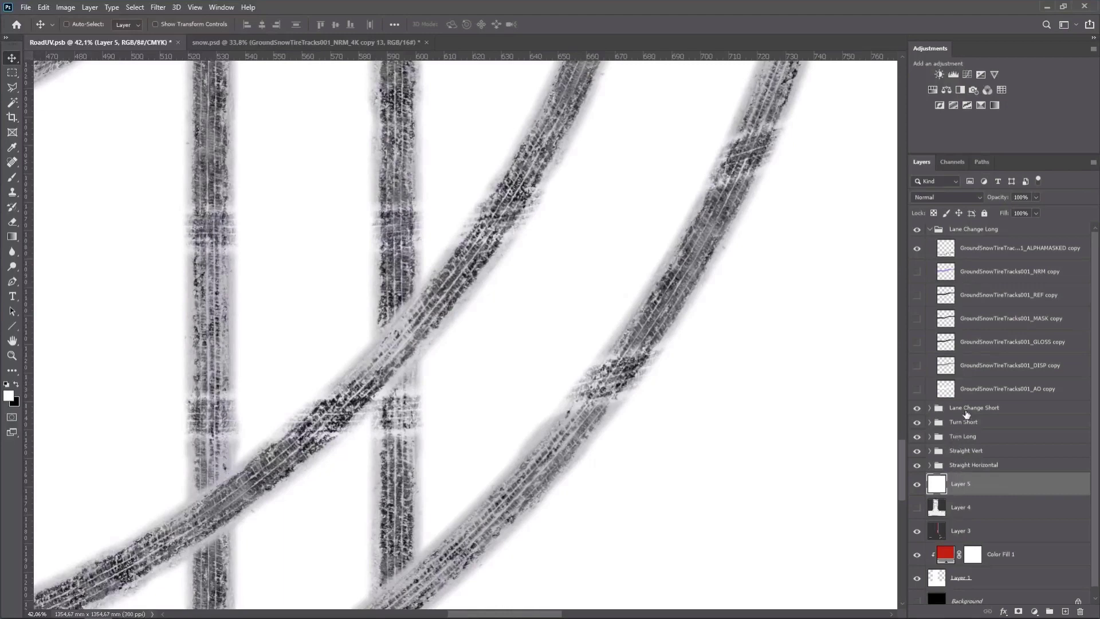
Set the Lane Change Long ALPHAMASKED copy to Multiply and shift it slightly down over the crossing tracks
{"action": "left_click", "coordinate": [971, 257]}
{"action": "left_click", "coordinate": [952, 198]}
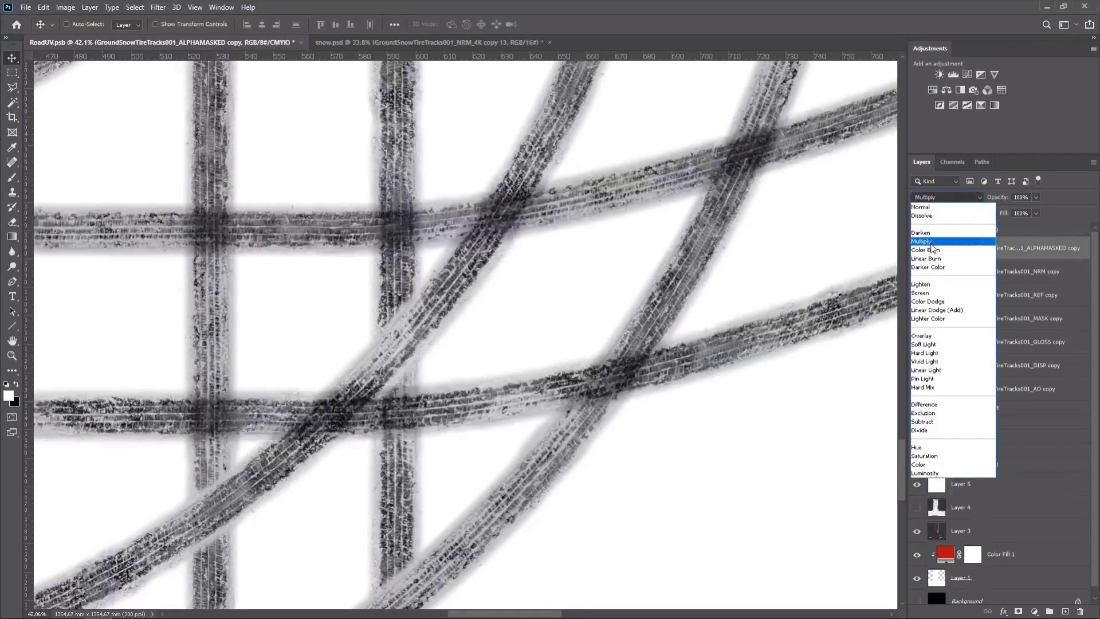
{"action": "left_click", "coordinate": [931, 244]}
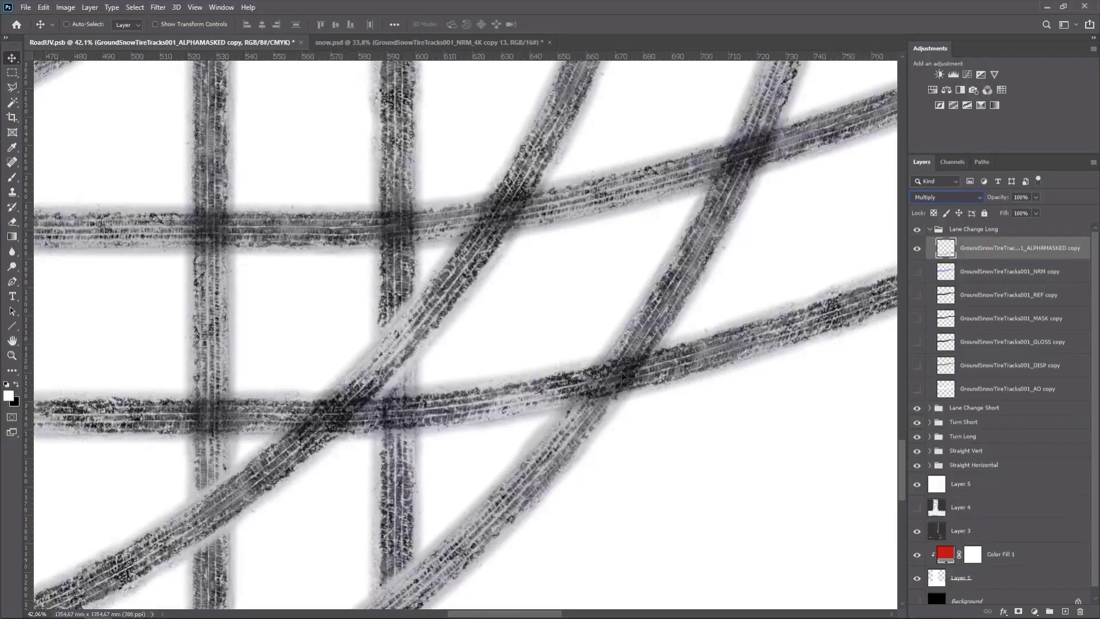
{"action": "left_click_drag", "start_coordinate": [625, 375], "coordinate": [662, 367]}
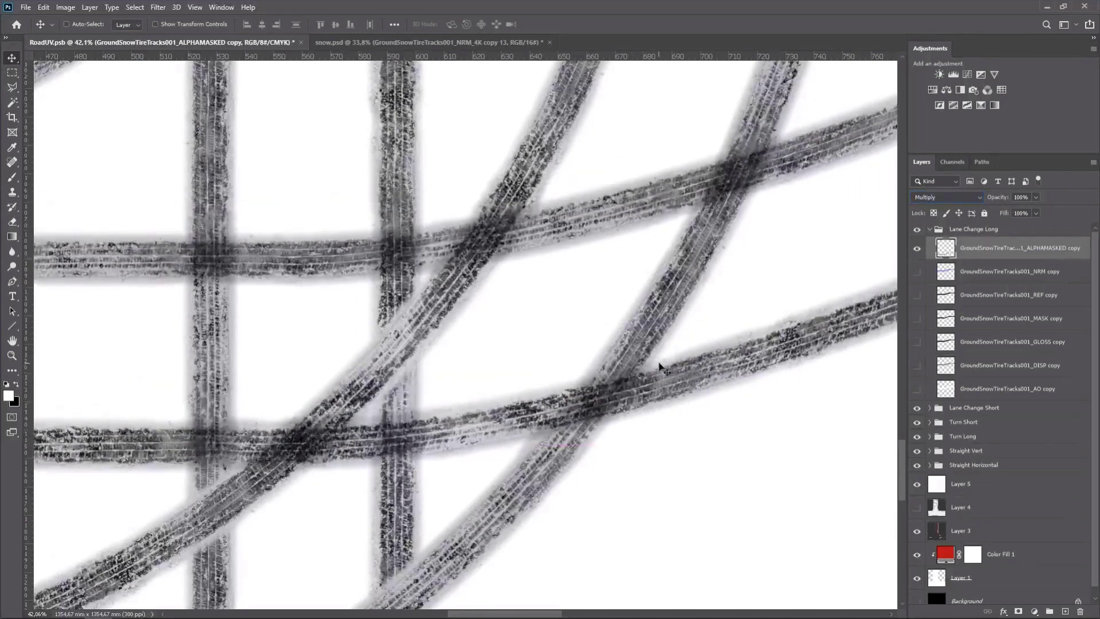
Expand the Lane Change Short group and set its ALPHAMASKED layer to Multiply
{"action": "left_click", "coordinate": [929, 408]}
{"action": "left_click", "coordinate": [941, 428]}
{"action": "left_click", "coordinate": [948, 198]}
{"action": "left_click", "coordinate": [928, 241]}
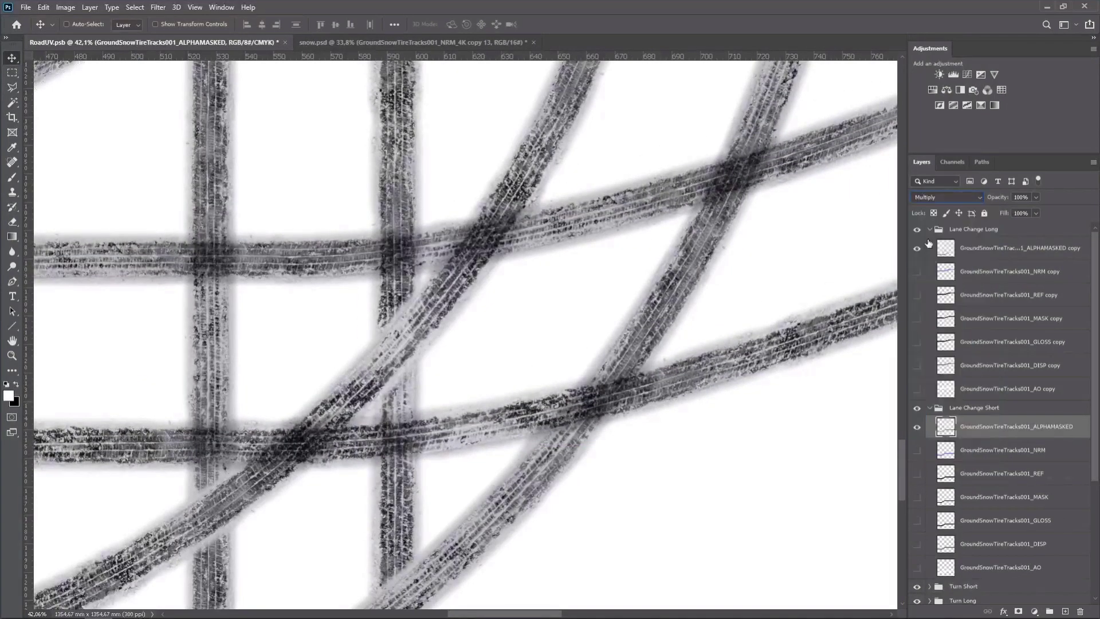
Expand the Turn Short group and set its ALPHAMASKED layer to Multiply
{"action": "scroll", "coordinate": [962, 361], "scroll_direction": "down", "scroll_amount": 3}
{"action": "left_click", "coordinate": [930, 515]}
{"action": "left_click", "coordinate": [1003, 534]}
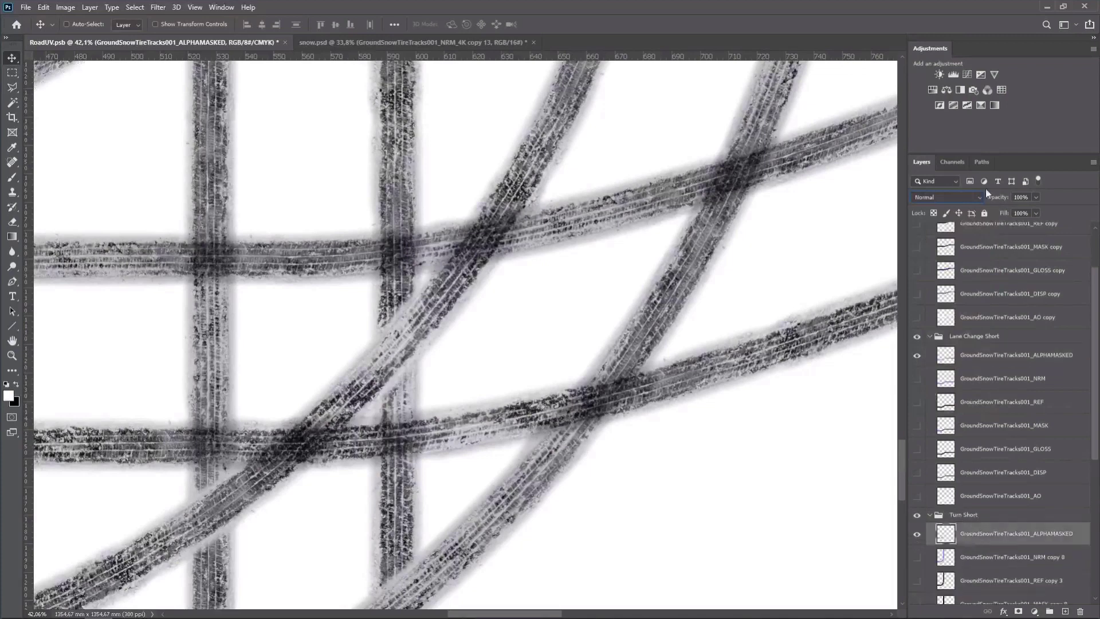
{"action": "left_click", "coordinate": [948, 198]}
{"action": "left_click", "coordinate": [929, 252]}
Expand the Turn Long group and set its ALPHAMASKED layer to Multiply
{"action": "scroll", "coordinate": [1003, 373], "scroll_direction": "down", "scroll_amount": 5}
{"action": "left_click", "coordinate": [929, 427]}
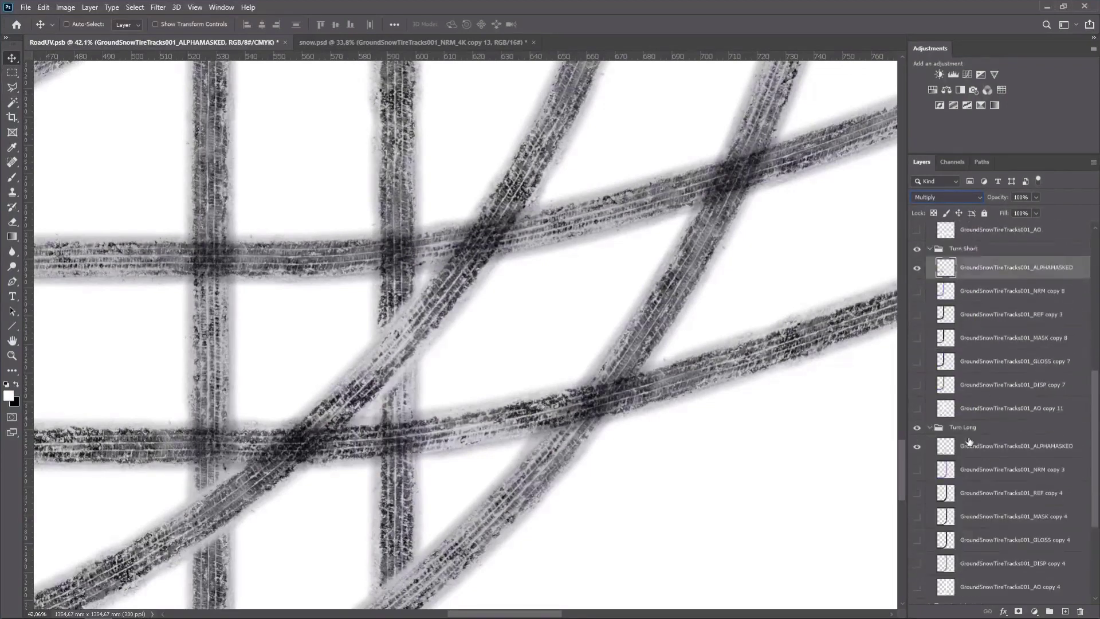
{"action": "left_click", "coordinate": [1003, 446]}
{"action": "left_click", "coordinate": [954, 198]}
{"action": "left_click", "coordinate": [929, 241]}
Expand the Straight Vert group and set its ALPHAMASKED layer to Multiply
{"action": "scroll", "coordinate": [1003, 372], "scroll_direction": "down", "scroll_amount": 3}
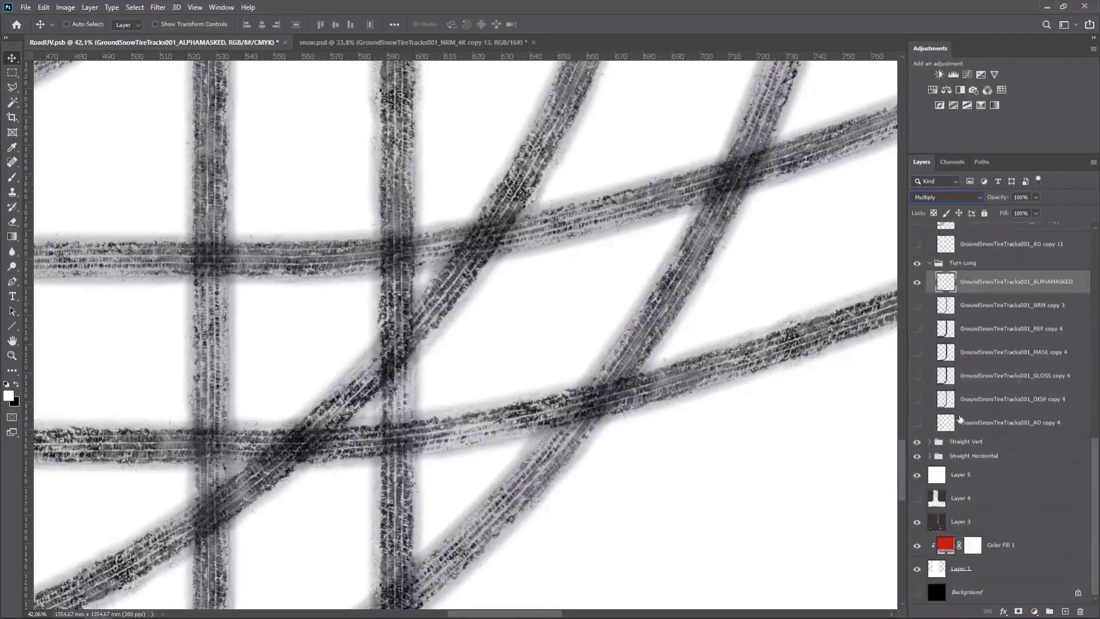
{"action": "left_click", "coordinate": [931, 442]}
{"action": "left_click", "coordinate": [930, 442]}
{"action": "left_click", "coordinate": [1009, 460]}
{"action": "left_click", "coordinate": [947, 197]}
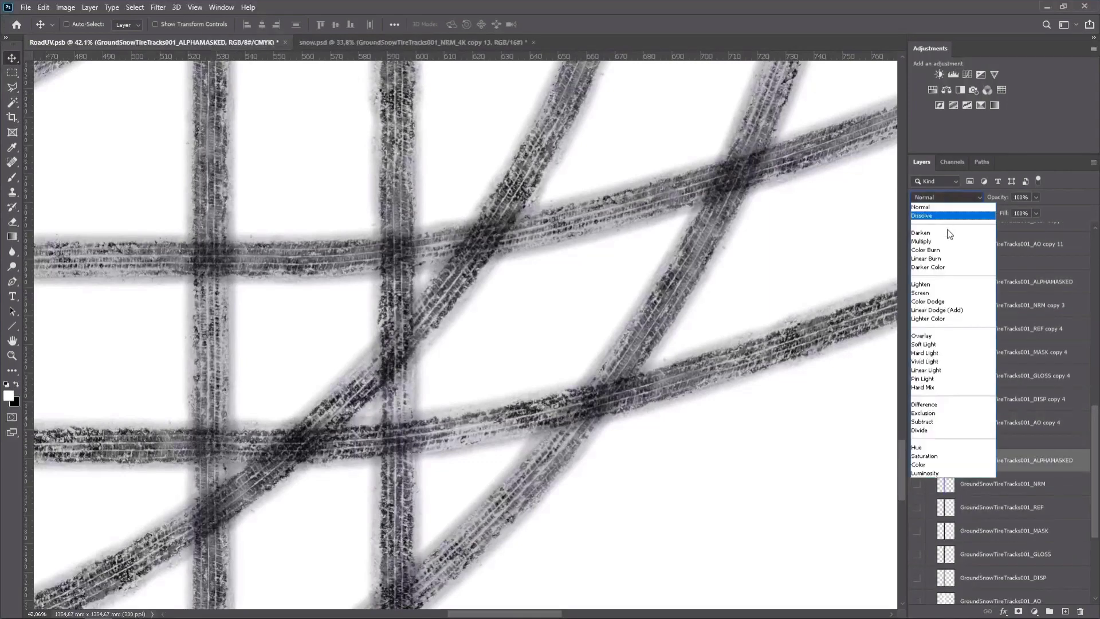
{"action": "left_click", "coordinate": [940, 246]}
Set the ALPHAMASKED layers of the Straight Vert and Straight Horizontal groups to Multiply
{"action": "scroll", "coordinate": [990, 414], "scroll_direction": "down", "scroll_amount": 3}
{"action": "left_click", "coordinate": [932, 456]}
{"action": "scroll", "coordinate": [974, 436], "scroll_direction": "down", "scroll_amount": 2}
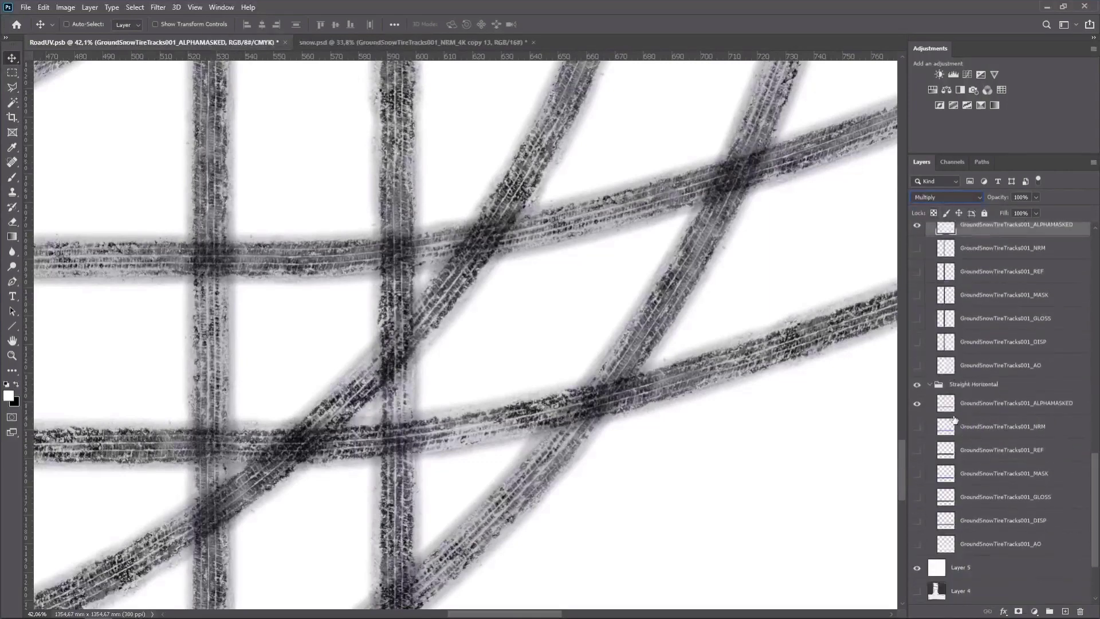
{"action": "left_click", "coordinate": [1009, 403]}
{"action": "left_click", "coordinate": [948, 198]}
{"action": "left_click", "coordinate": [940, 247]}
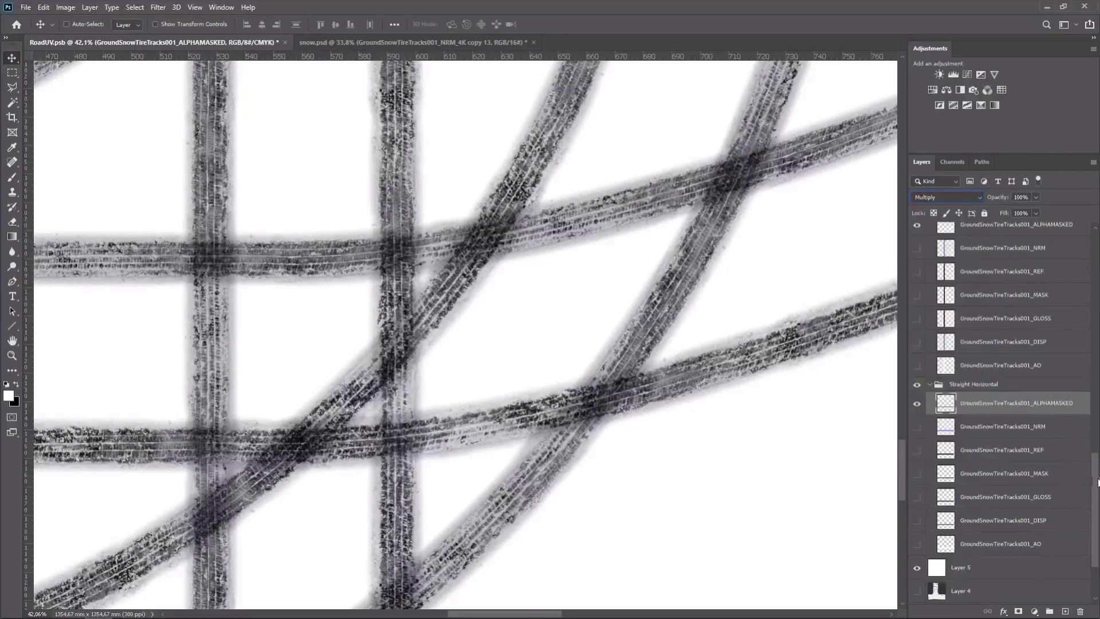
Show the NRM layers instead of the ALPHAMASKED layers in the Lane Change Long, Lane Change Short, Turn Short and Turn Long groups
{"action": "scroll", "coordinate": [1098, 484], "scroll_direction": "up", "scroll_amount": 5}
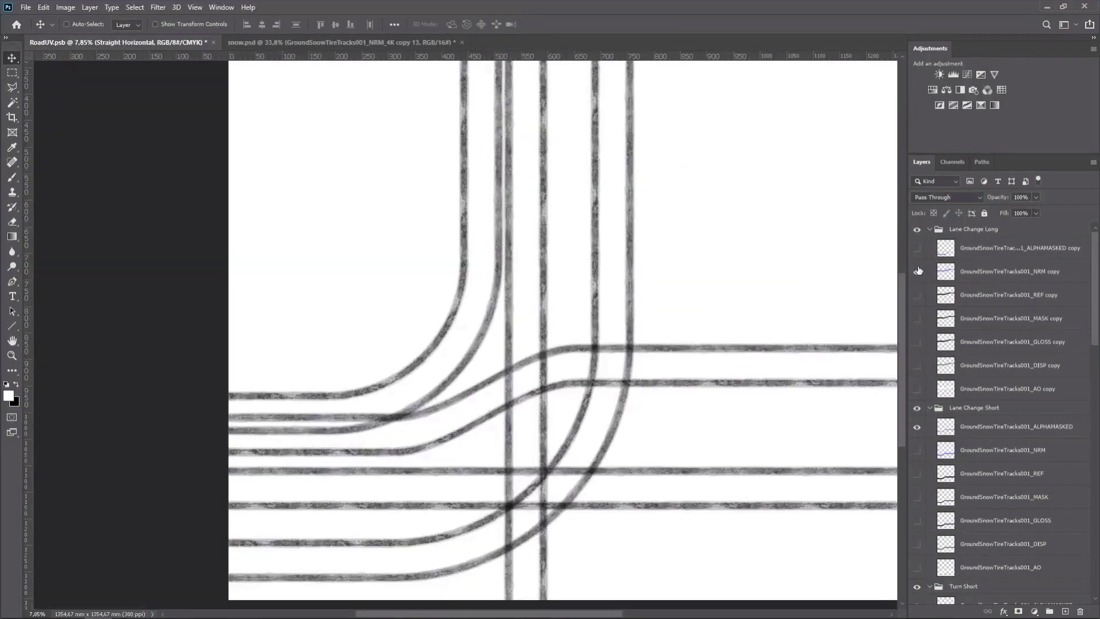
{"action": "left_click", "coordinate": [917, 271]}
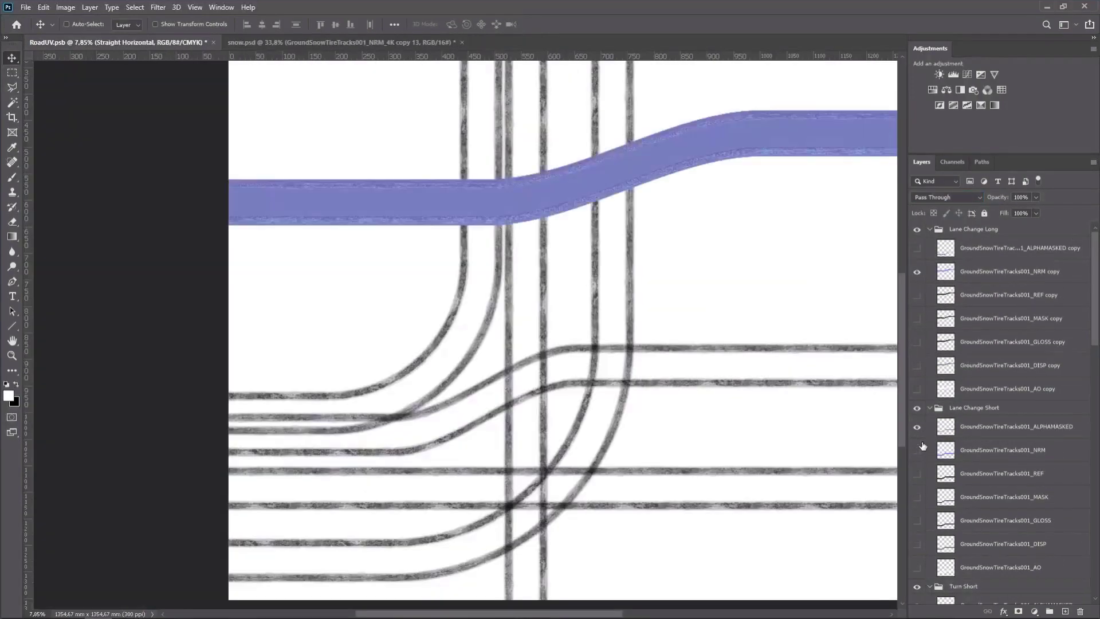
{"action": "left_click", "coordinate": [918, 449]}
{"action": "scroll", "coordinate": [919, 505], "scroll_direction": "down", "scroll_amount": 3}
{"action": "left_click", "coordinate": [917, 557]}
{"action": "scroll", "coordinate": [920, 544], "scroll_direction": "down", "scroll_amount": 10}
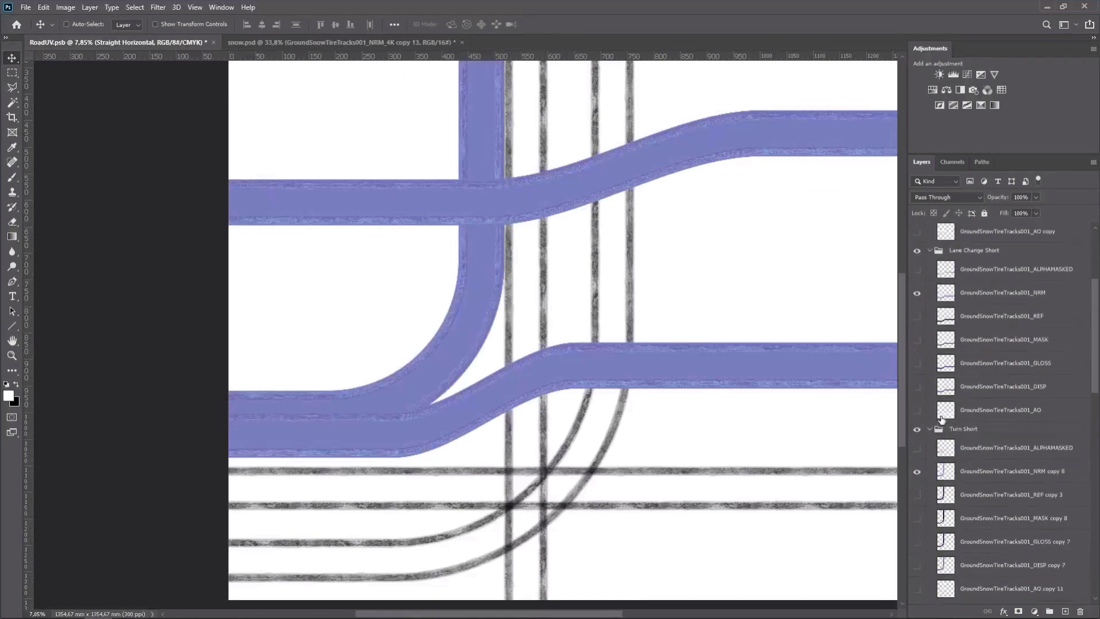
{"action": "left_click", "coordinate": [917, 421]}
{"action": "scroll", "coordinate": [924, 481], "scroll_direction": "down", "scroll_amount": 1}
{"action": "scroll", "coordinate": [924, 487], "scroll_direction": "down", "scroll_amount": 4}
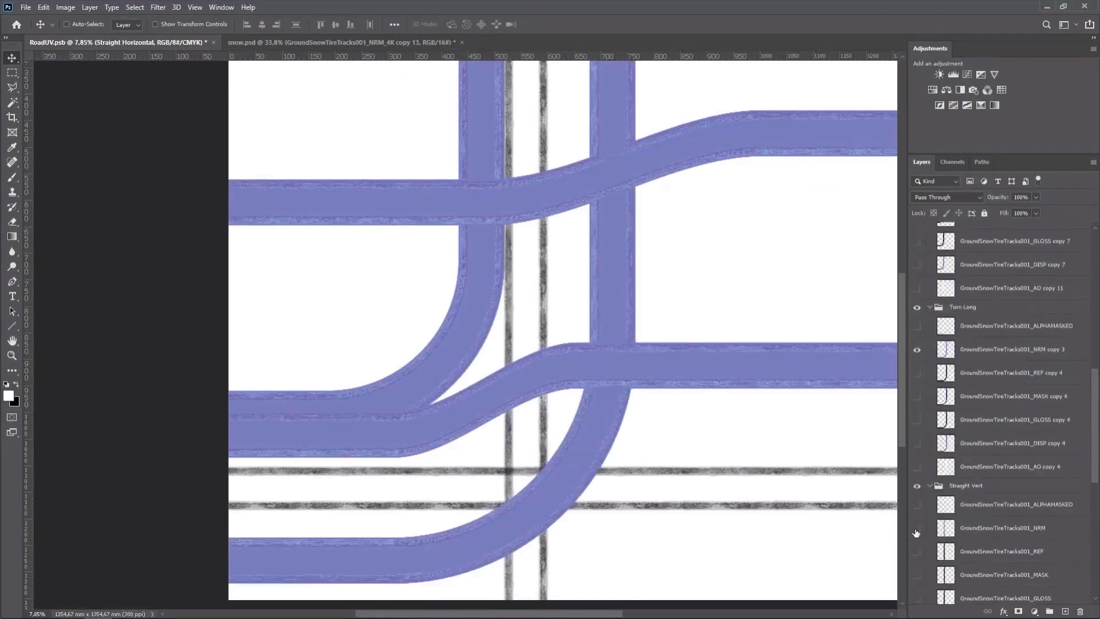
Hide the ALPHAMASKED layers and show the NRM layers in the Straight Vert and Straight Horizontal groups
{"action": "left_click", "coordinate": [918, 529]}
{"action": "left_click", "coordinate": [918, 505]}
{"action": "scroll", "coordinate": [925, 477], "scroll_direction": "down", "scroll_amount": 14}
{"action": "left_click", "coordinate": [928, 485]}
{"action": "left_click", "coordinate": [918, 483]}
{"action": "left_click", "coordinate": [918, 506]}
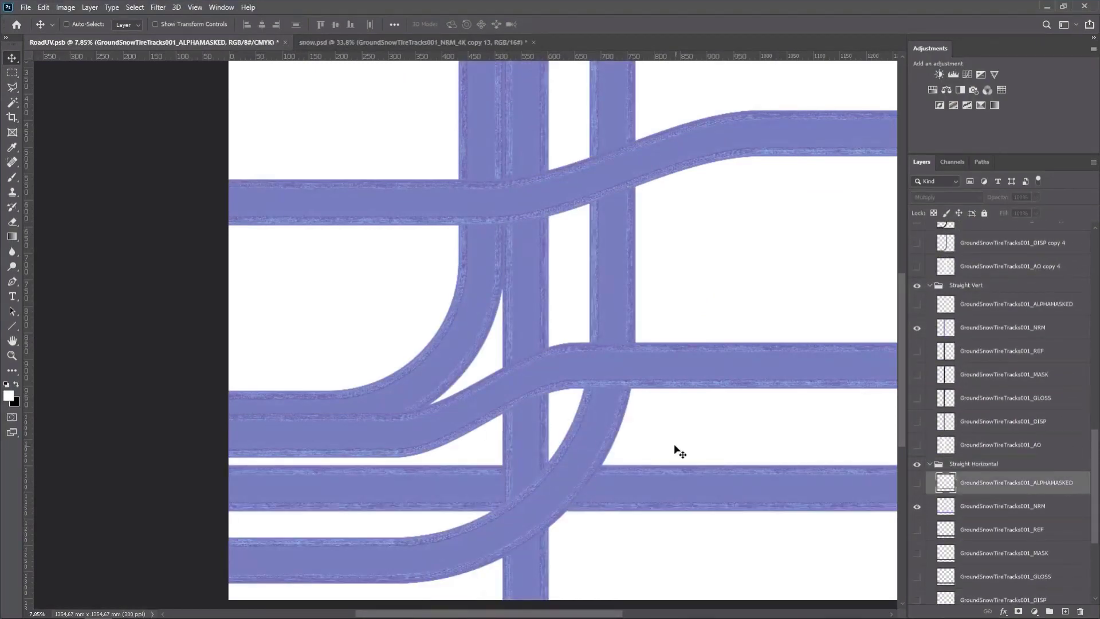
Create a new layer above Layer 5 and fill it with the flat blue sampled from the normal-map tracks
{"action": "scroll", "coordinate": [673, 450], "scroll_direction": "down", "scroll_amount": 3}
{"action": "scroll", "coordinate": [982, 459], "scroll_direction": "down", "scroll_amount": 6}
{"action": "left_click", "coordinate": [981, 504]}
{"action": "key", "text": "ctrl+shift+alt+n"}
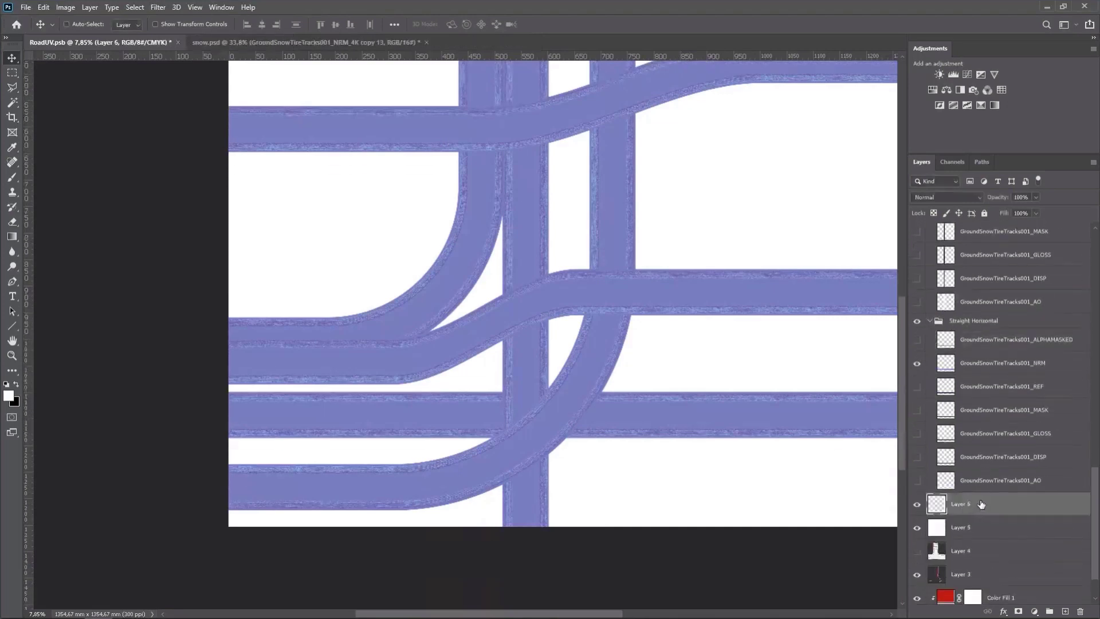
{"action": "key", "text": "b"}
{"action": "left_click", "coordinate": [519, 447], "text": "alt"}
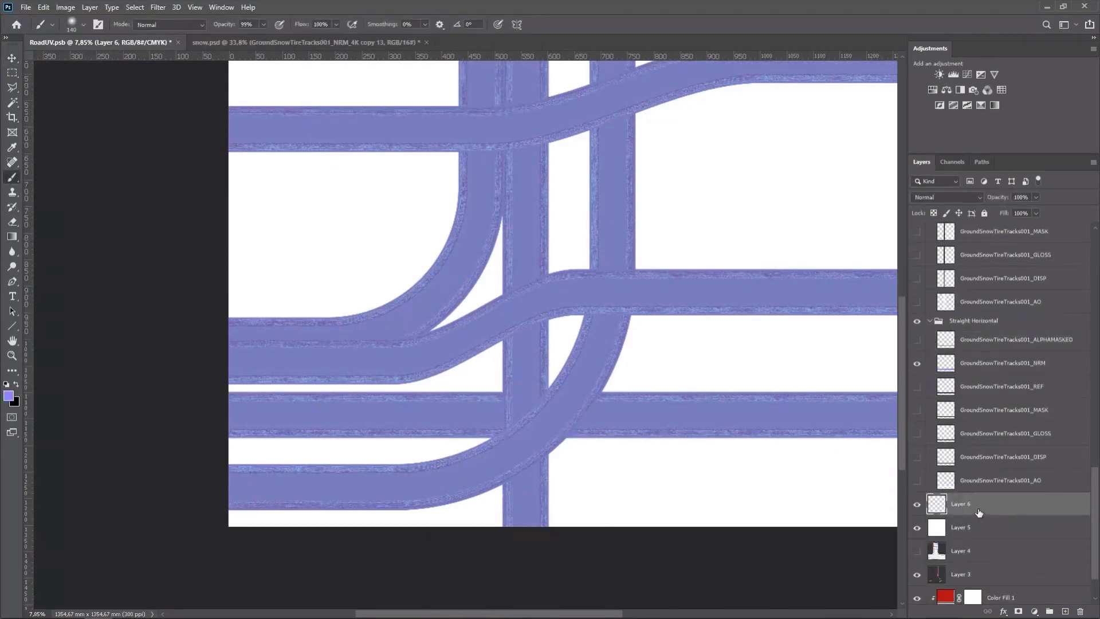
{"action": "key", "text": "alt+BackSpace"}
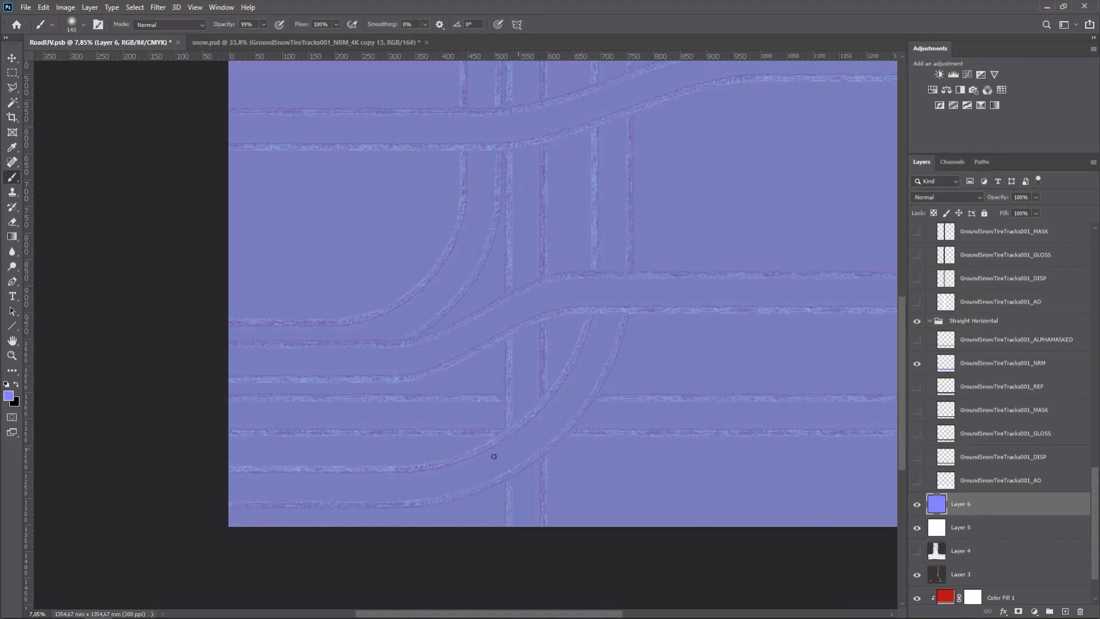
Set the NRM copy layer of the Lane Change Long group to Overlay blending
{"action": "scroll", "coordinate": [509, 464], "scroll_direction": "up", "scroll_amount": 8}
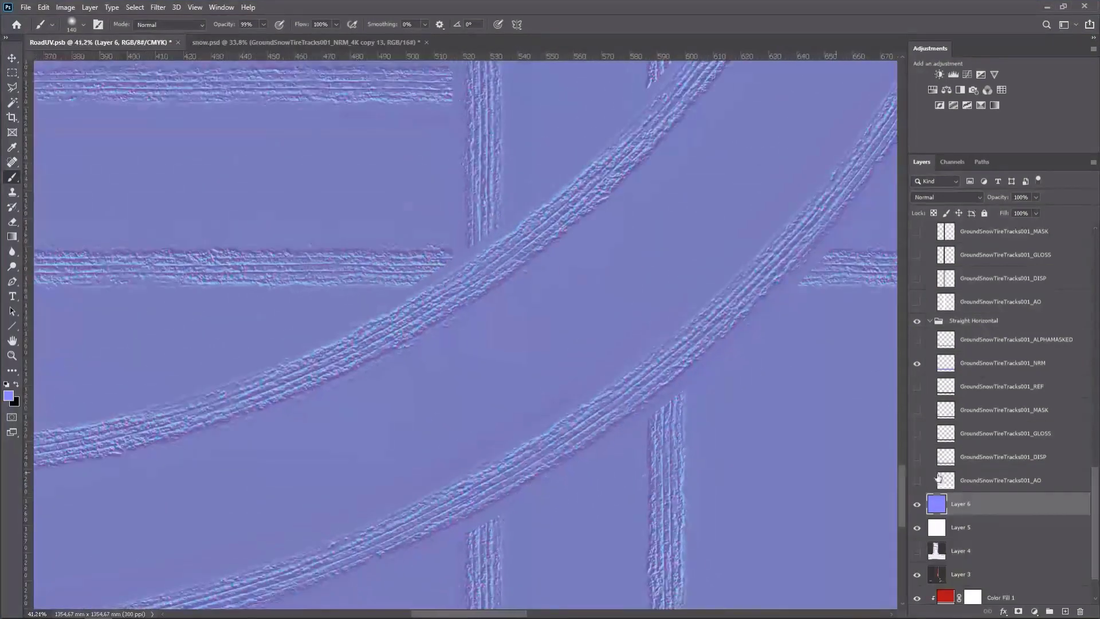
{"action": "scroll", "coordinate": [963, 401], "scroll_direction": "up", "scroll_amount": 10}
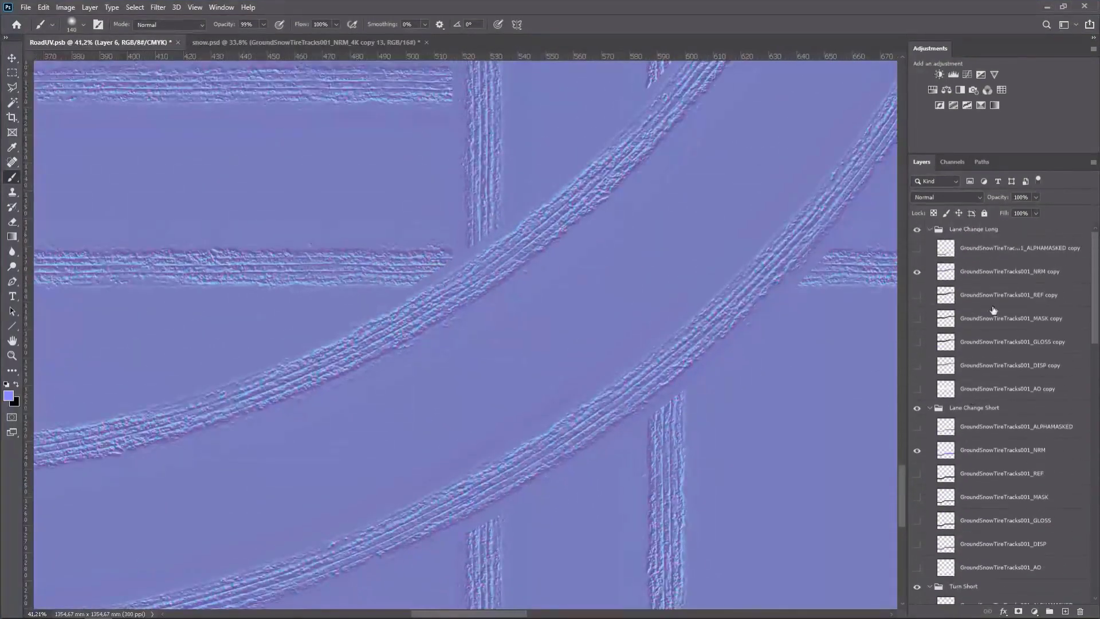
{"action": "left_click", "coordinate": [990, 277]}
{"action": "left_click", "coordinate": [948, 197]}
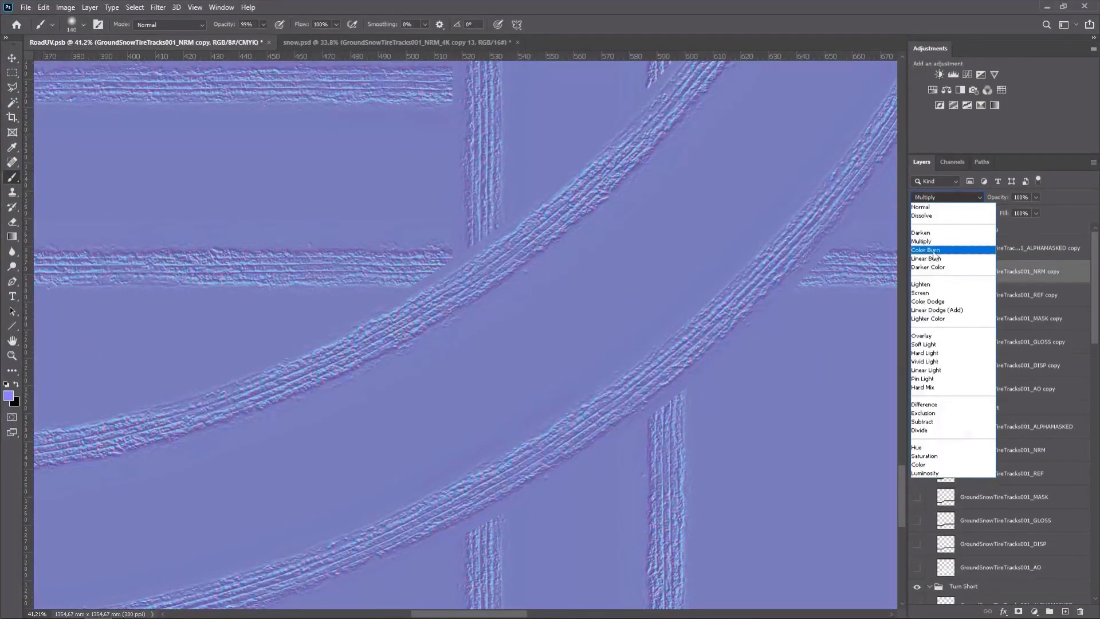
{"action": "left_click", "coordinate": [931, 336]}
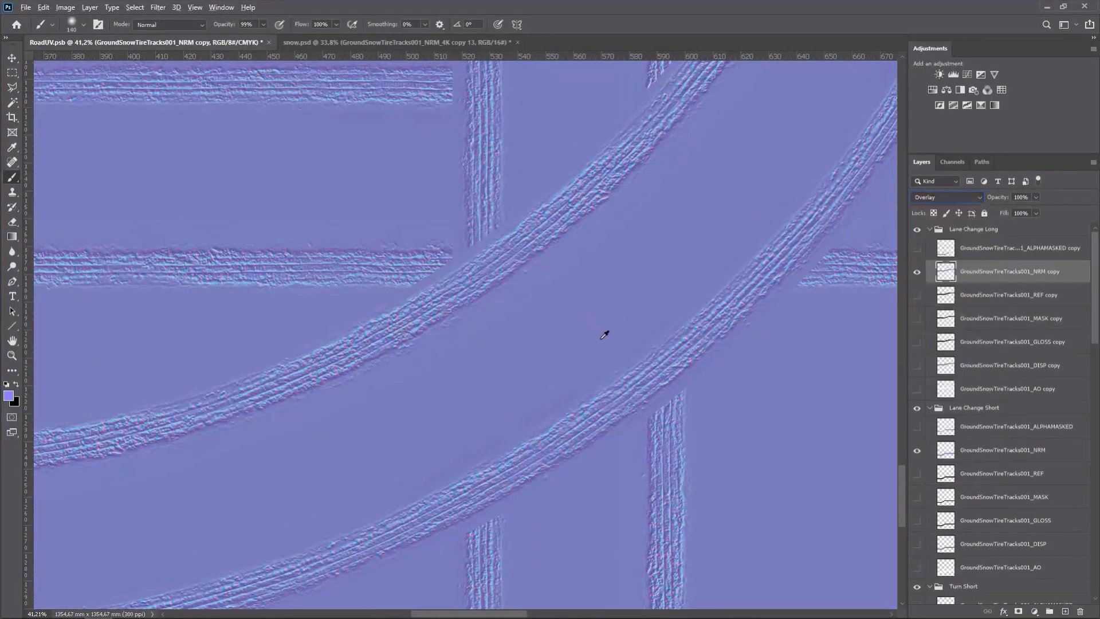
{"action": "left_click", "coordinate": [12, 58]}
{"action": "scroll", "coordinate": [695, 356], "scroll_direction": "down", "scroll_amount": 10}
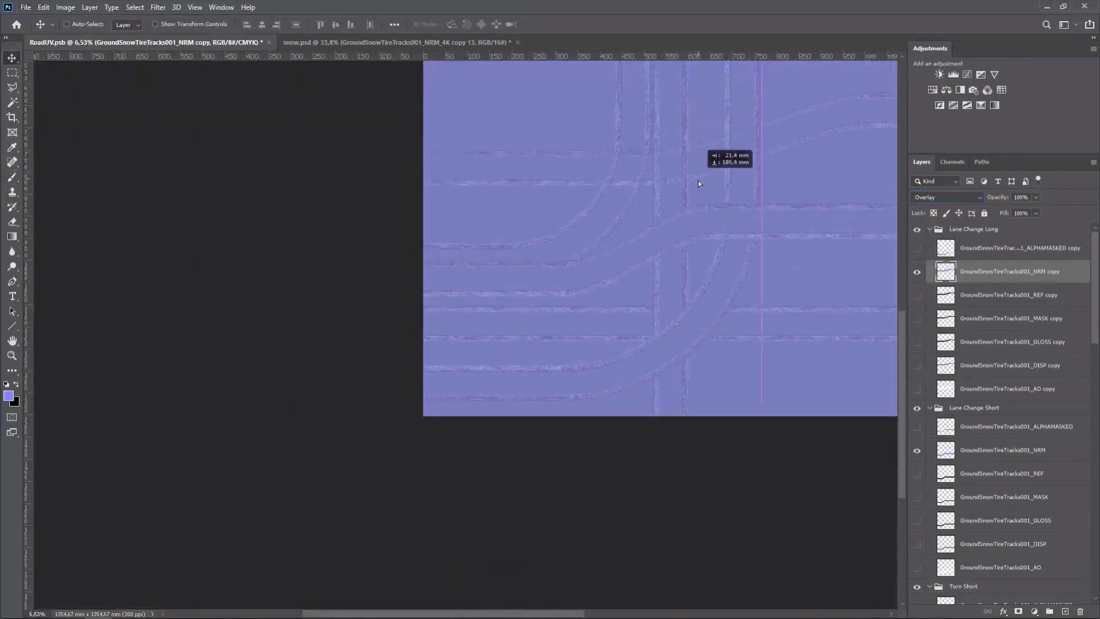
{"action": "scroll", "coordinate": [638, 236], "scroll_direction": "up", "scroll_amount": 10}
{"action": "scroll", "coordinate": [638, 236], "scroll_direction": "up", "scroll_amount": 5}
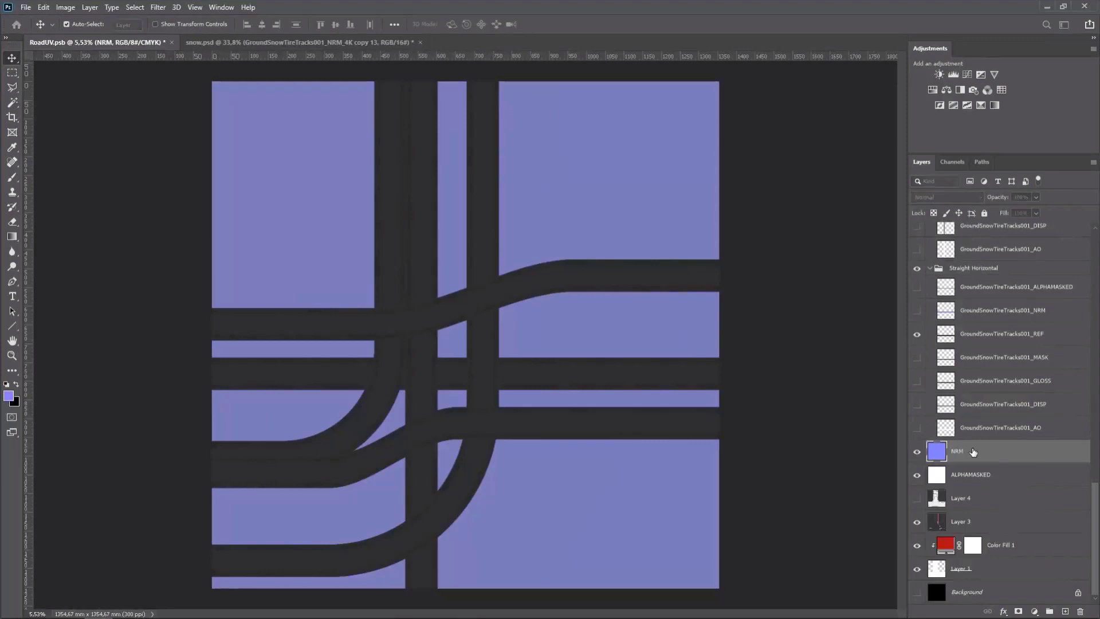
Create a layer named REF above the NRM layer and fill it with the dark grey sampled from the REF tracks
{"action": "key", "text": "ctrl+shift+alt+n"}
{"action": "double_click", "coordinate": [968, 453]}
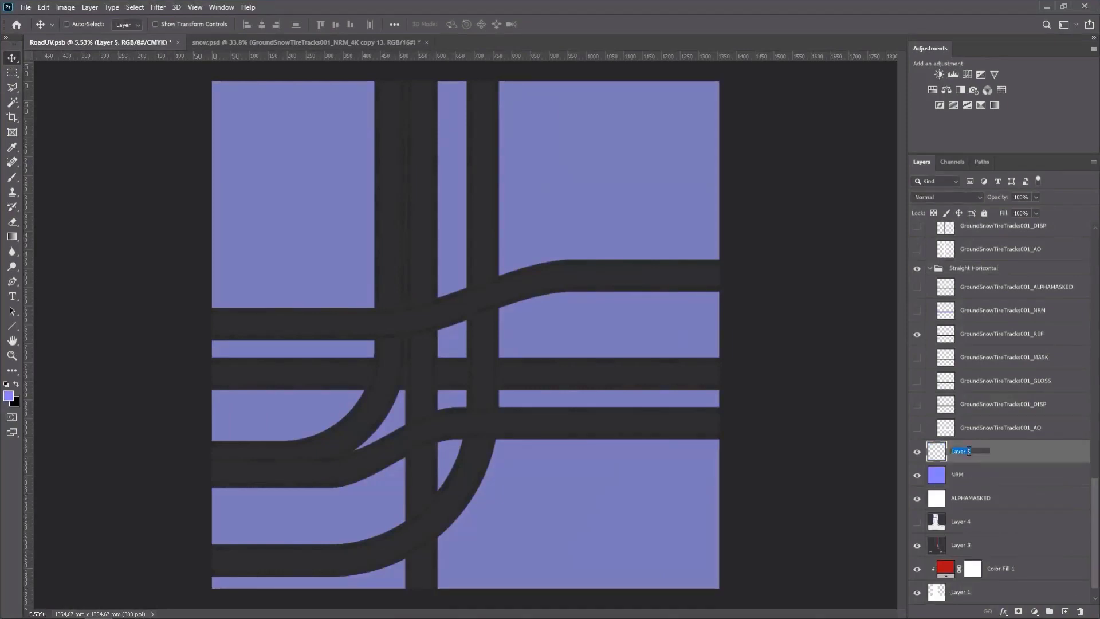
{"action": "key", "text": "Return"}
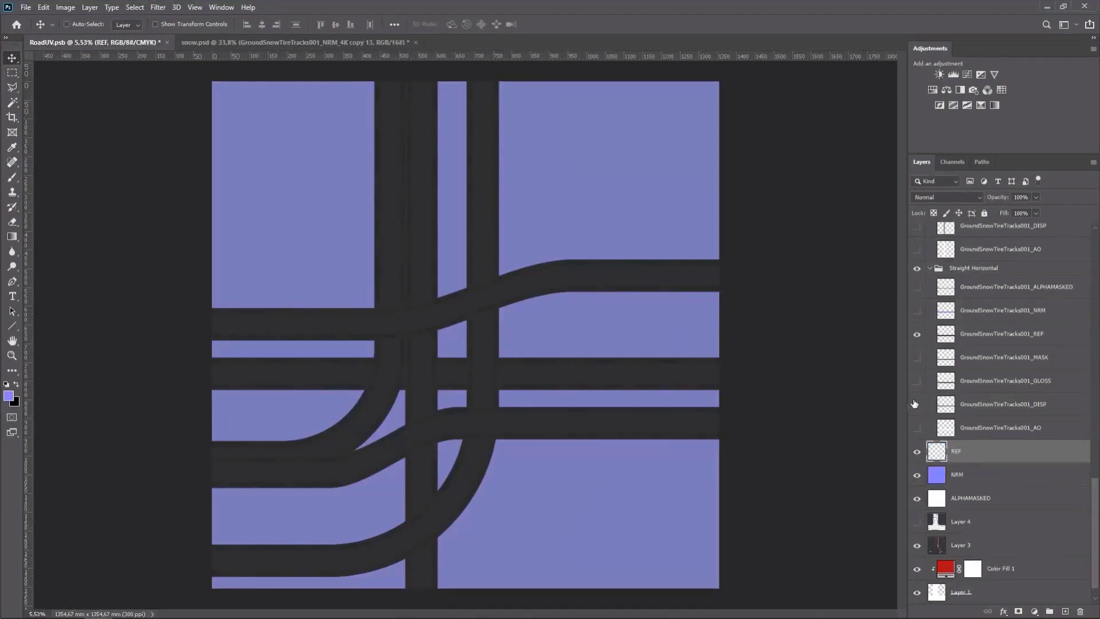
{"action": "key", "text": "b"}
{"action": "left_click", "coordinate": [490, 380], "text": "alt"}
{"action": "key", "text": "alt+BackSpace"}
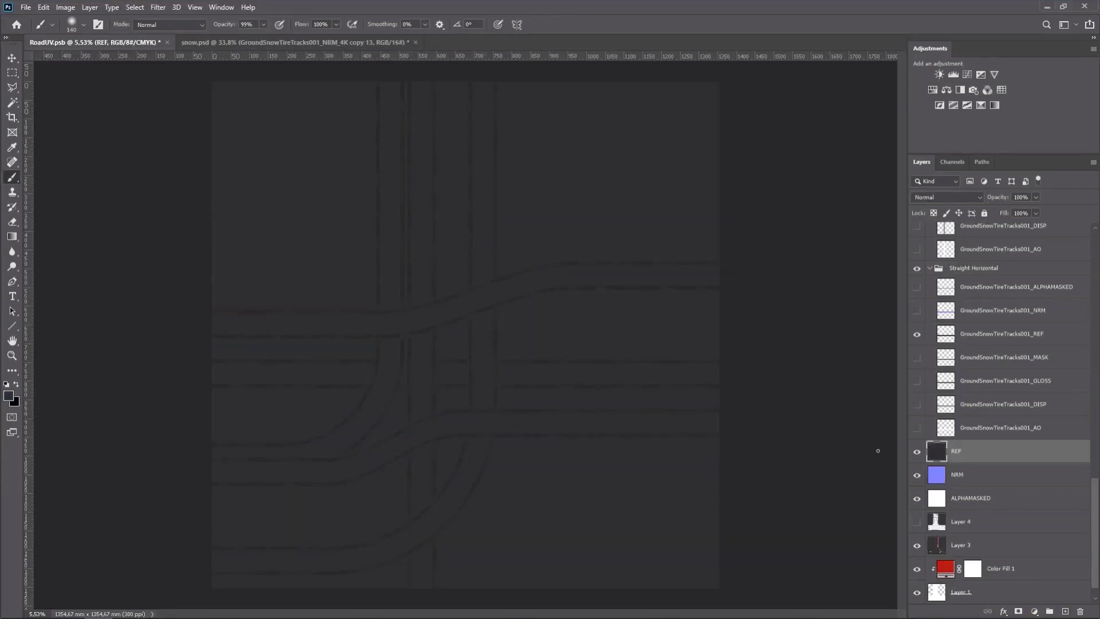
Set the REF layers of all six track groups together to Darker Color blending
{"action": "left_click", "coordinate": [993, 335]}
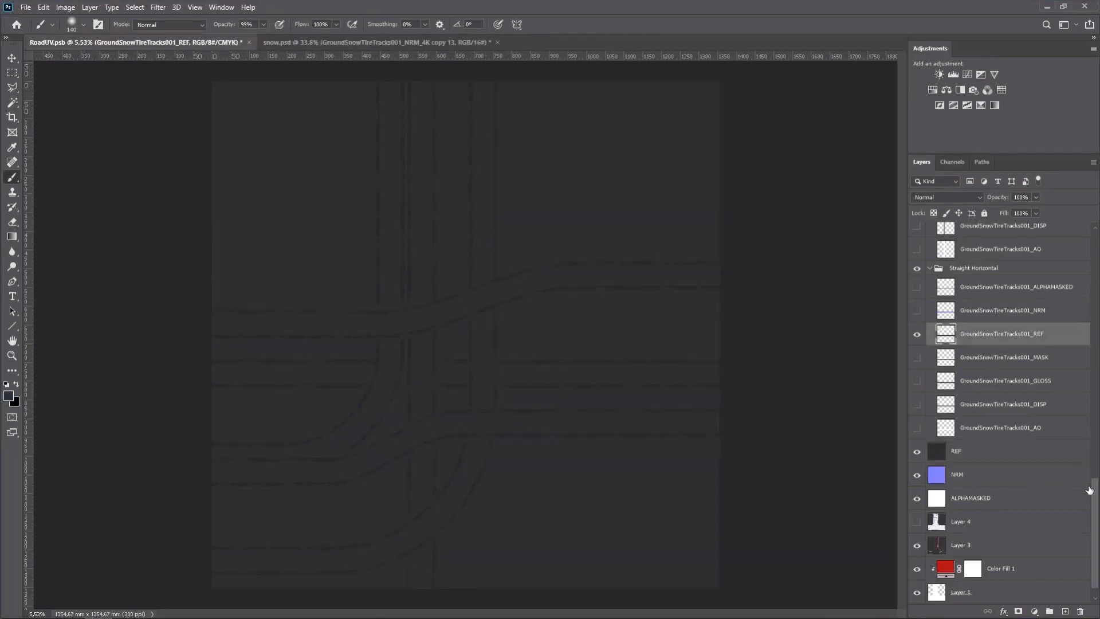
{"action": "left_click_drag", "start_coordinate": [1092, 490], "coordinate": [1088, 407]}
{"action": "left_click", "coordinate": [970, 445], "text": "ctrl"}
{"action": "left_click", "coordinate": [975, 267], "text": "ctrl"}
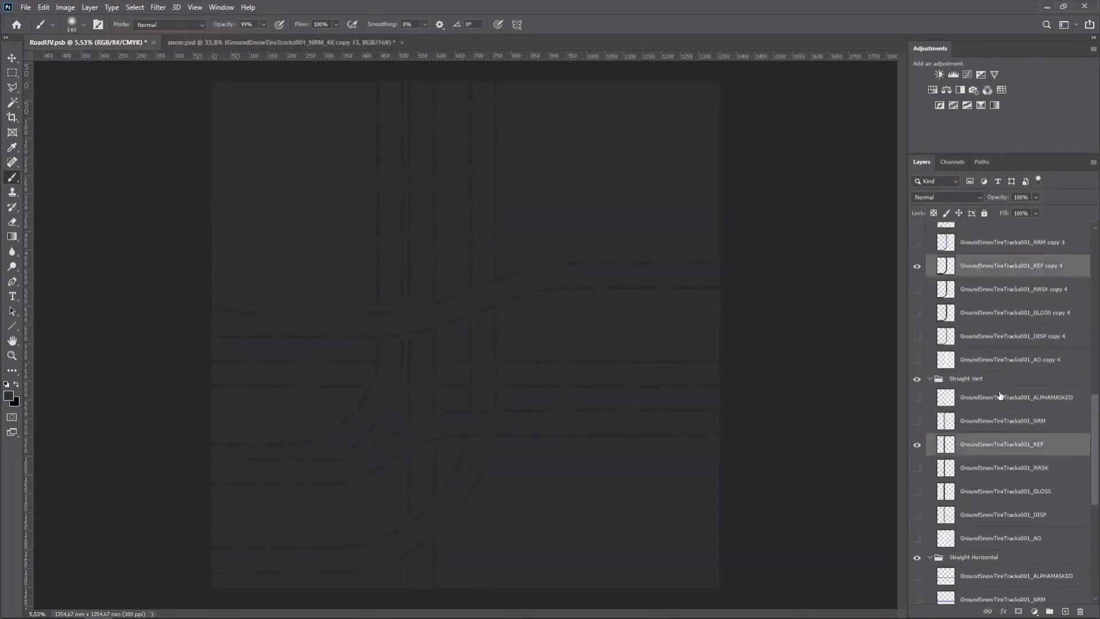
{"action": "scroll", "coordinate": [980, 321], "scroll_direction": "down", "scroll_amount": 6}
{"action": "left_click", "coordinate": [1000, 399], "text": "ctrl"}
{"action": "scroll", "coordinate": [984, 380], "scroll_direction": "up", "scroll_amount": 3}
{"action": "left_click", "coordinate": [984, 376], "text": "ctrl"}
{"action": "scroll", "coordinate": [983, 367], "scroll_direction": "up", "scroll_amount": 2}
{"action": "left_click", "coordinate": [979, 290], "text": "ctrl"}
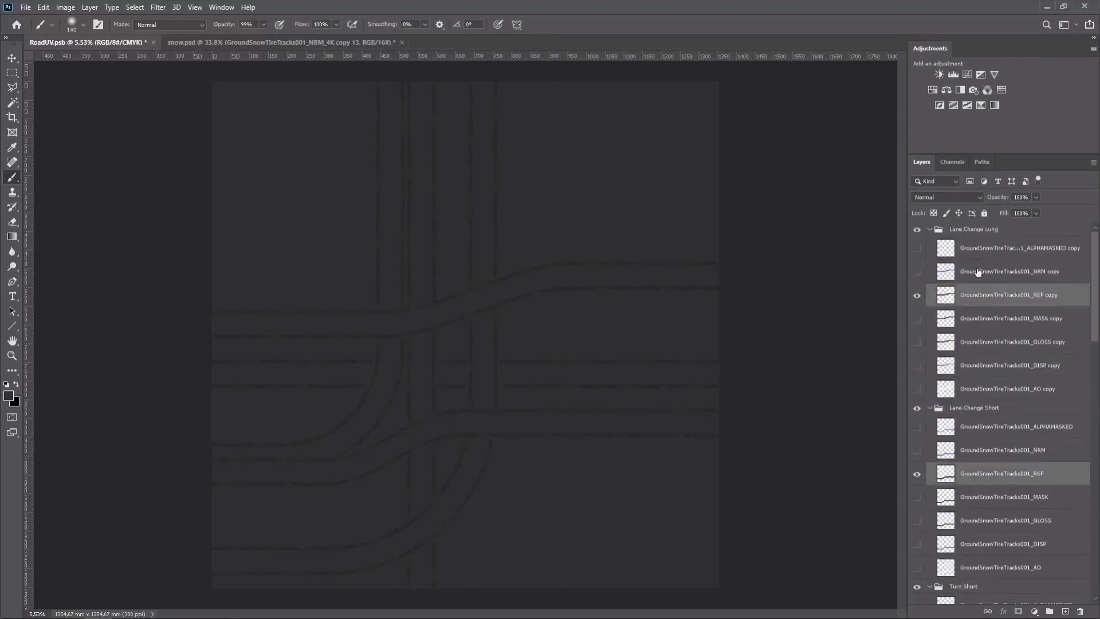
{"action": "scroll", "coordinate": [978, 276], "scroll_direction": "down", "scroll_amount": 2}
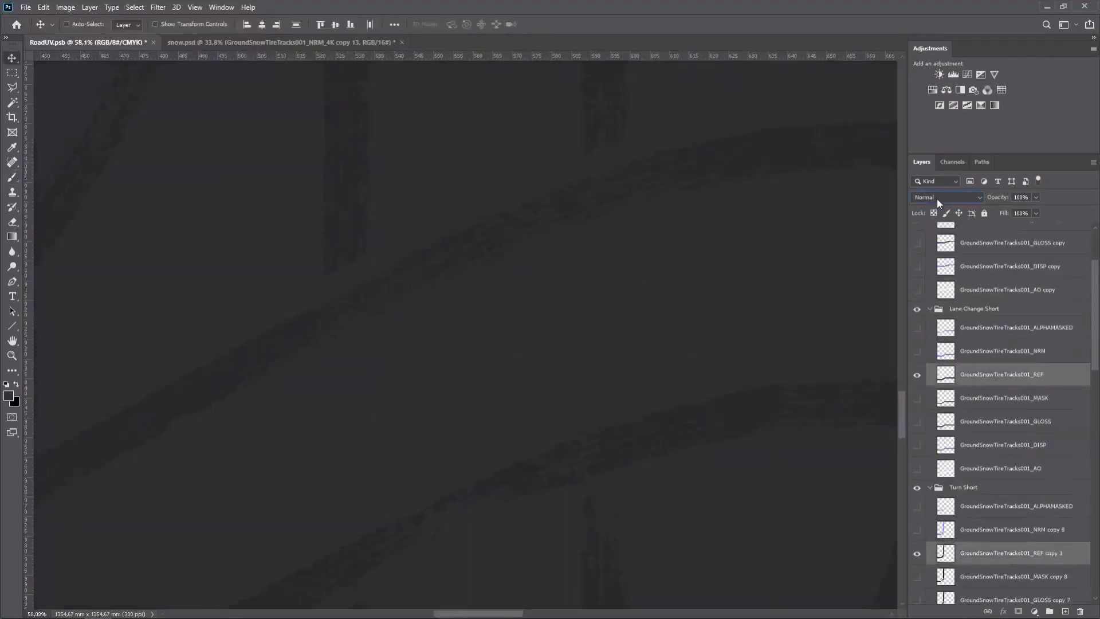
{"action": "left_click", "coordinate": [937, 198]}
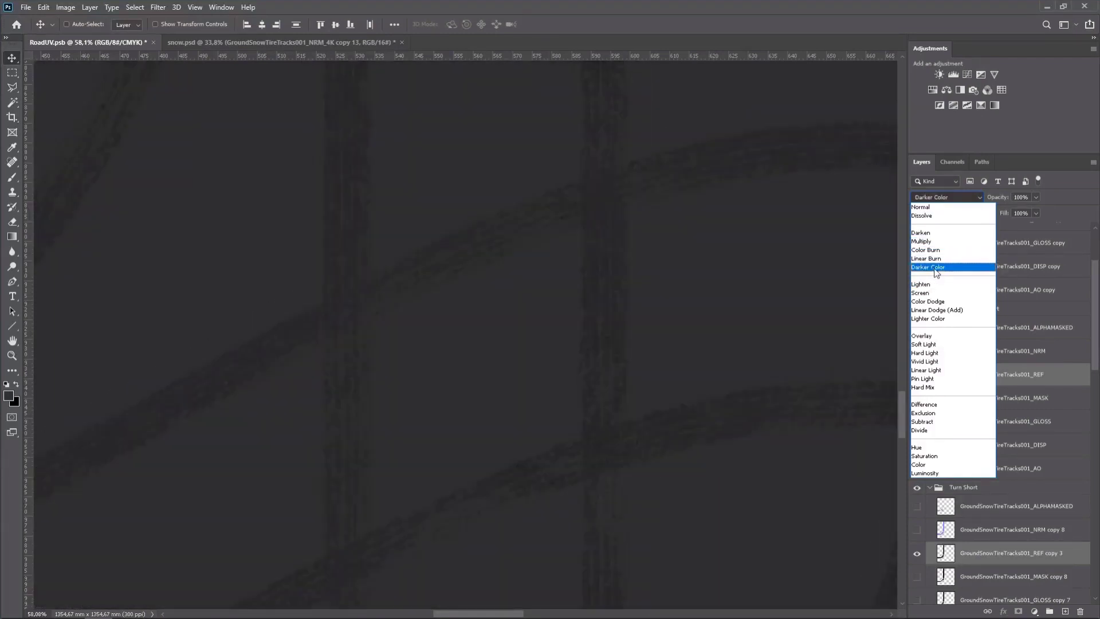
{"action": "left_click", "coordinate": [932, 268]}
{"action": "scroll", "coordinate": [582, 321], "scroll_direction": "down", "scroll_amount": 10}
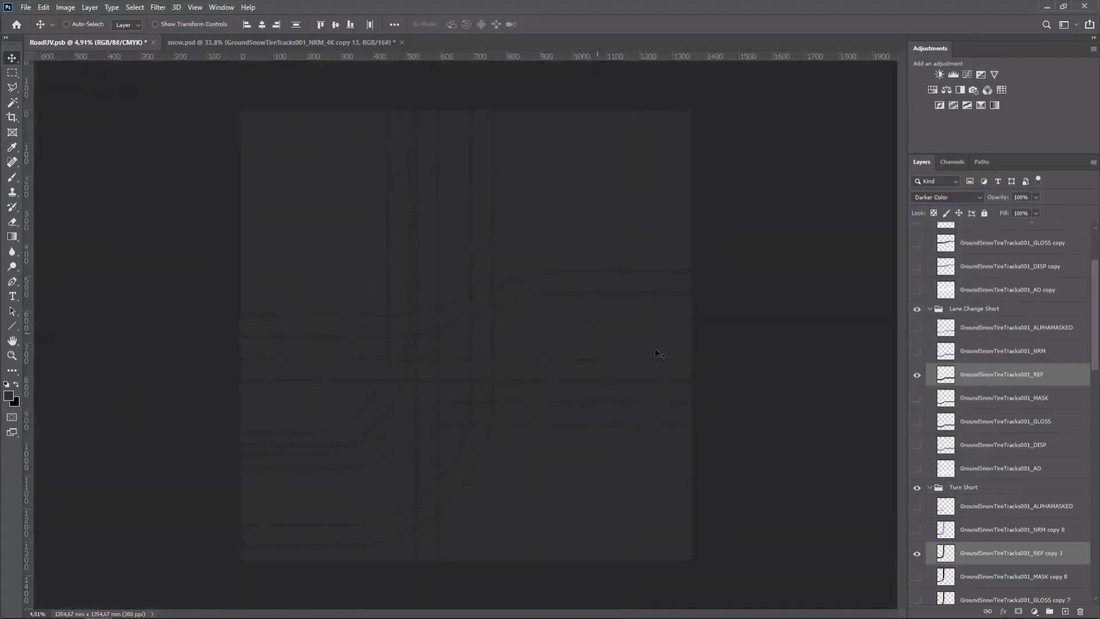
Hide the REF layers and show the MASK layers in the Lane Change Long, Lane Change Short and Turn Short groups
{"action": "scroll", "coordinate": [924, 356], "scroll_direction": "up", "scroll_amount": 3}
{"action": "left_click", "coordinate": [918, 295]}
{"action": "left_click", "coordinate": [919, 321]}
{"action": "left_click", "coordinate": [917, 473]}
{"action": "left_click", "coordinate": [918, 498]}
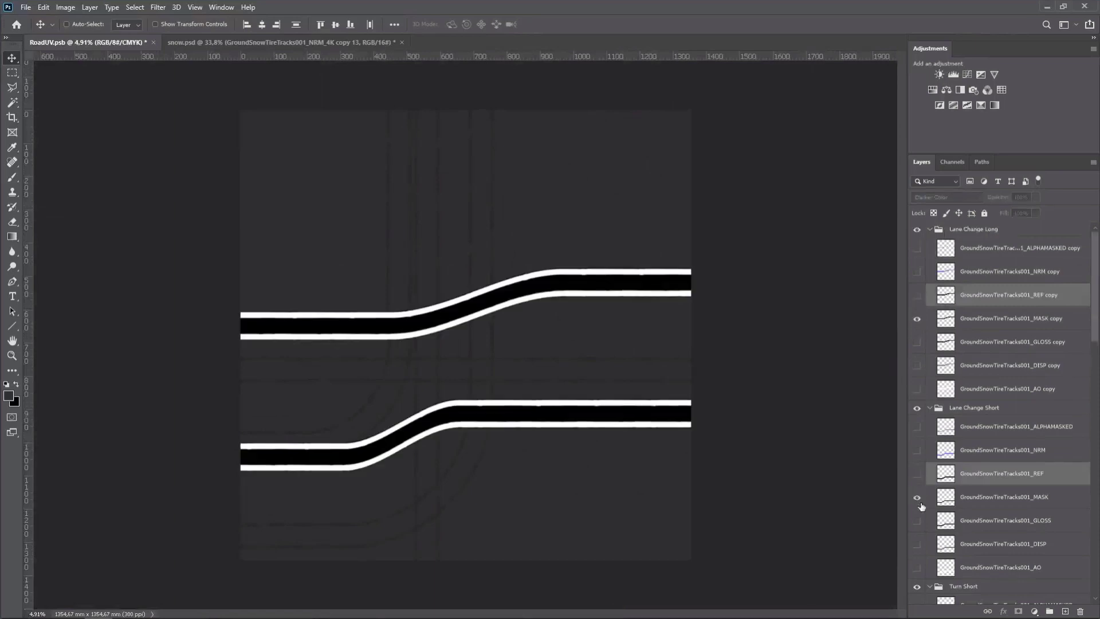
{"action": "scroll", "coordinate": [924, 534], "scroll_direction": "down", "scroll_amount": 4}
{"action": "left_click", "coordinate": [917, 523]}
{"action": "left_click", "coordinate": [917, 546]}
Switch visibility from REF to MASK in the Turn Long, Straight Vert and Straight Horizontal groups, adding their MASK layers to the selection
{"action": "scroll", "coordinate": [924, 515], "scroll_direction": "down", "scroll_amount": 4}
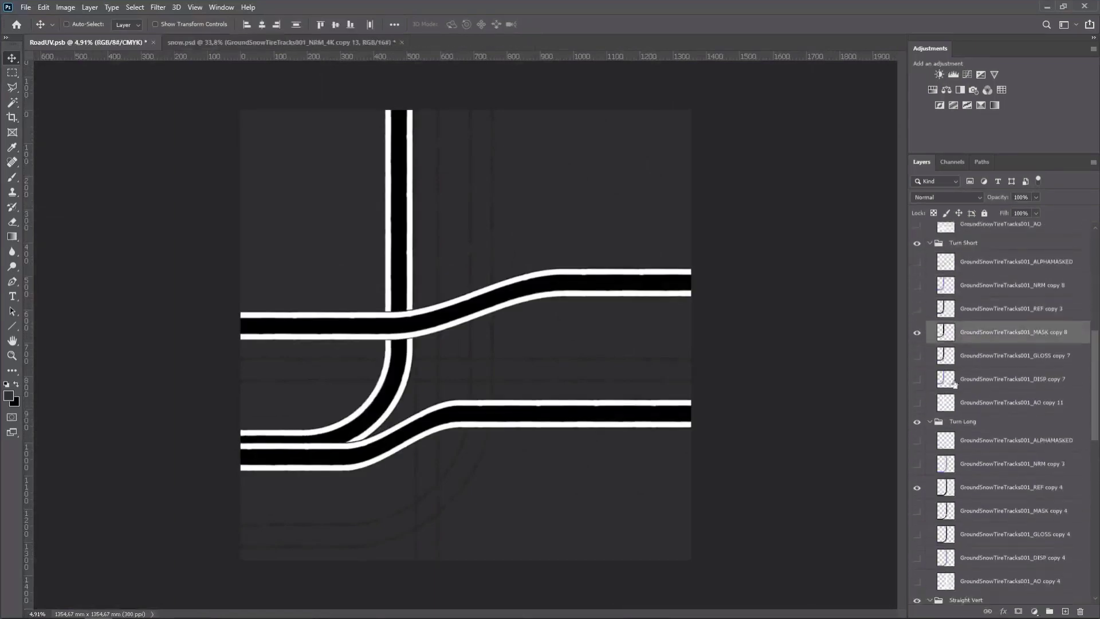
{"action": "left_click", "coordinate": [917, 487]}
{"action": "left_click", "coordinate": [917, 511]}
{"action": "left_click", "coordinate": [980, 512], "text": "ctrl"}
{"action": "scroll", "coordinate": [979, 512], "scroll_direction": "down", "scroll_amount": 2}
{"action": "left_click", "coordinate": [919, 589]}
{"action": "left_click", "coordinate": [974, 590], "text": "ctrl"}
{"action": "scroll", "coordinate": [974, 579], "scroll_direction": "down", "scroll_amount": 4}
{"action": "left_click", "coordinate": [917, 501]}
{"action": "left_click", "coordinate": [917, 524]}
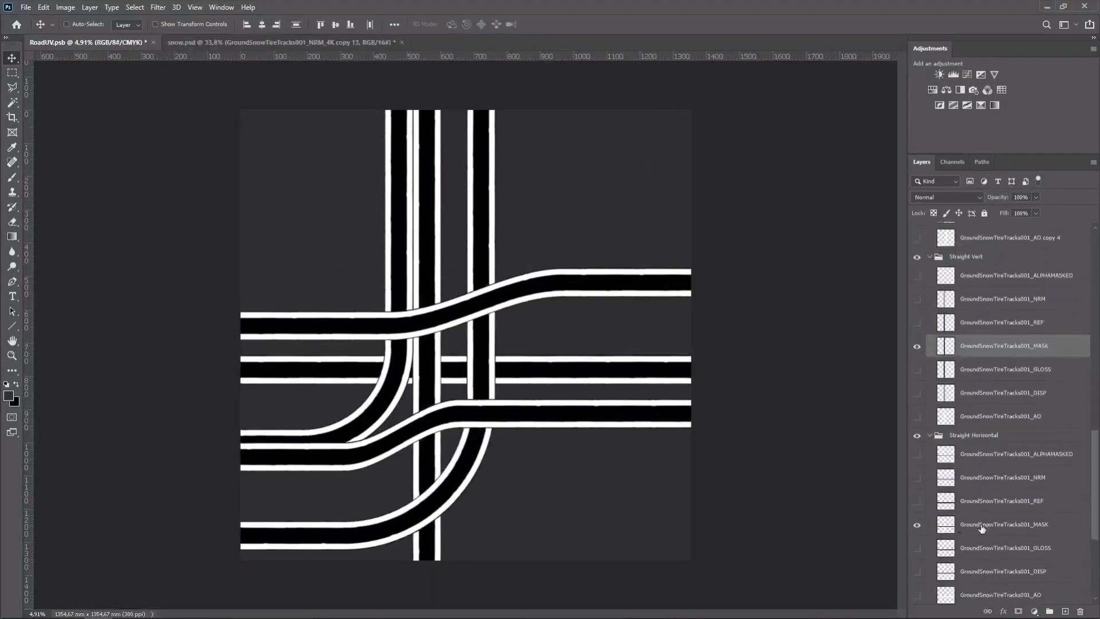
Complete the selection of MASK layers across the track groups and set their blend mode to Screen
{"action": "left_click", "coordinate": [981, 526], "text": "ctrl"}
{"action": "scroll", "coordinate": [978, 401], "scroll_direction": "up", "scroll_amount": 10}
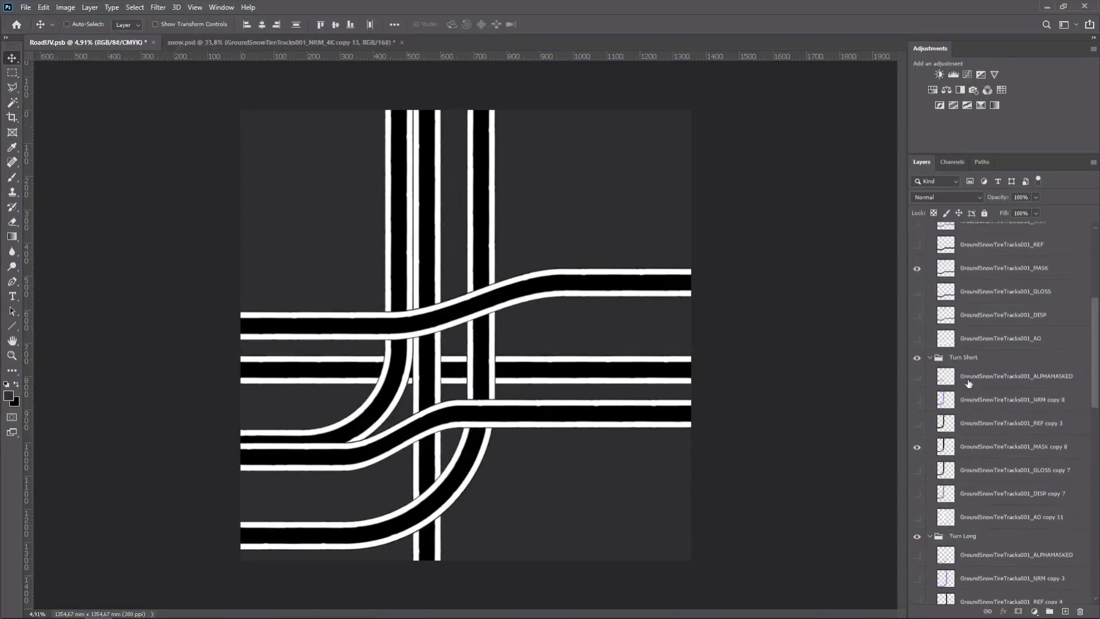
{"action": "scroll", "coordinate": [983, 368], "scroll_direction": "up", "scroll_amount": 3}
{"action": "left_click", "coordinate": [979, 320], "text": "ctrl"}
{"action": "left_click", "coordinate": [940, 198]}
{"action": "left_click", "coordinate": [942, 291]}
Create a black-filled layer named MASK above the REF background layer
{"action": "scroll", "coordinate": [984, 334], "scroll_direction": "down", "scroll_amount": 12}
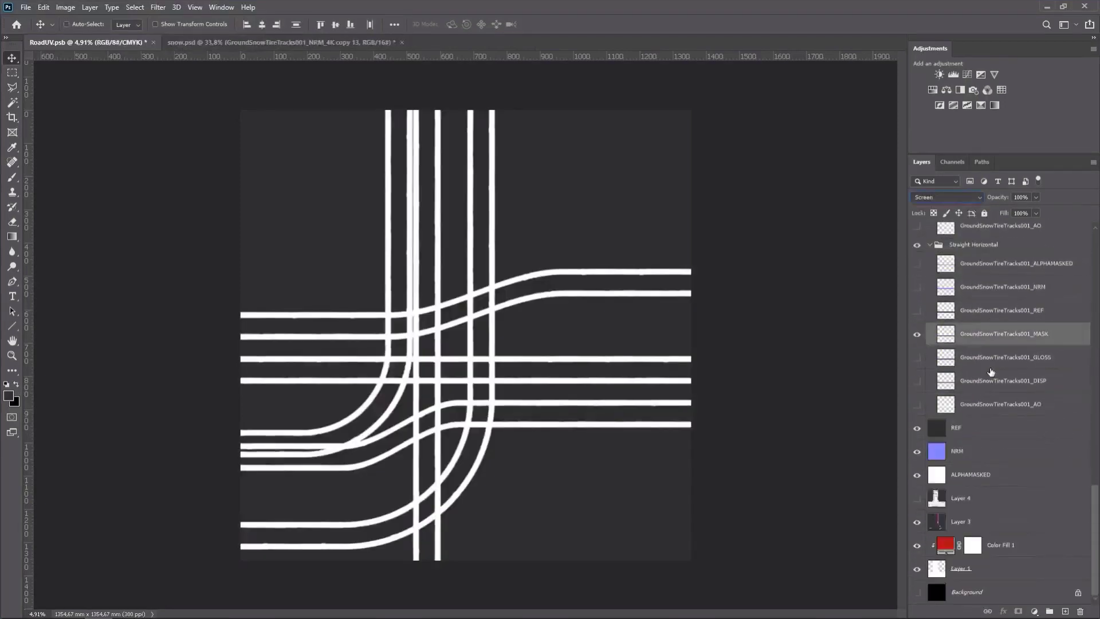
{"action": "left_click", "coordinate": [978, 428]}
{"action": "key", "text": "ctrl+alt+shift+n"}
{"action": "key", "text": "ctrl+BackSpace"}
{"action": "double_click", "coordinate": [975, 429]}
{"action": "type", "text": "MASK"}
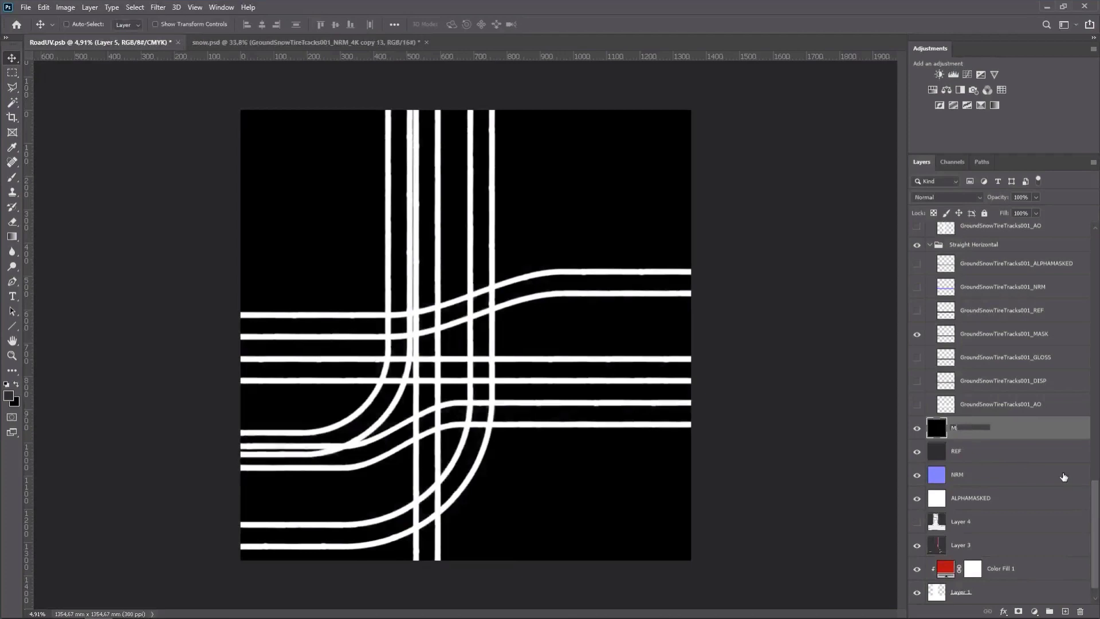
{"action": "key", "text": "Return"}
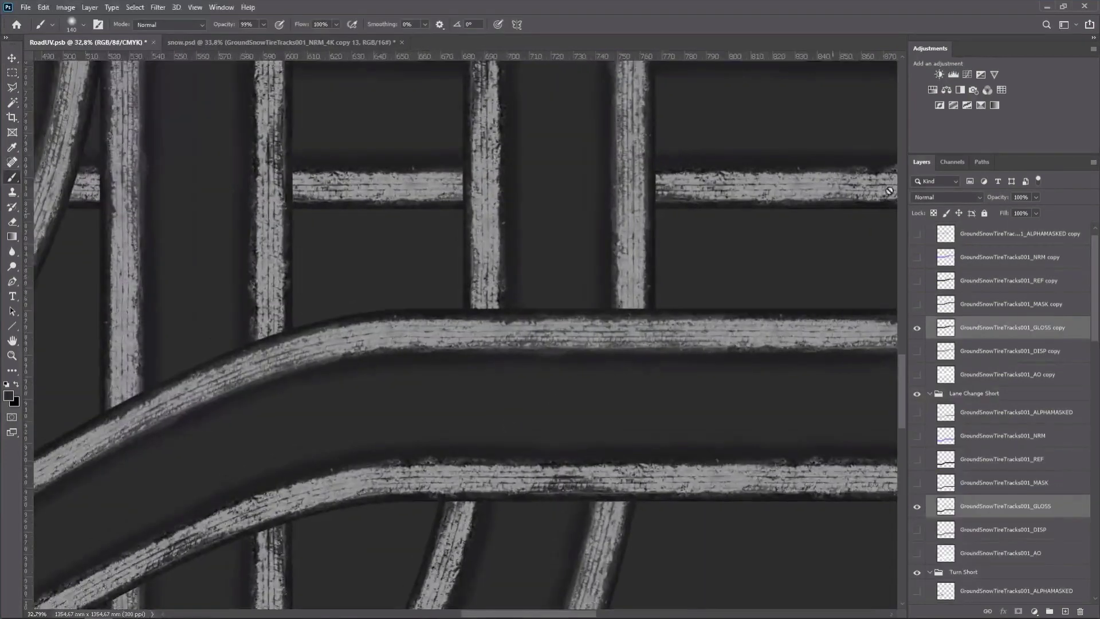
Set the track groups' selected GLOSS layers to Lighten and their selected DISP layers to Darken
{"action": "left_click", "coordinate": [947, 197]}
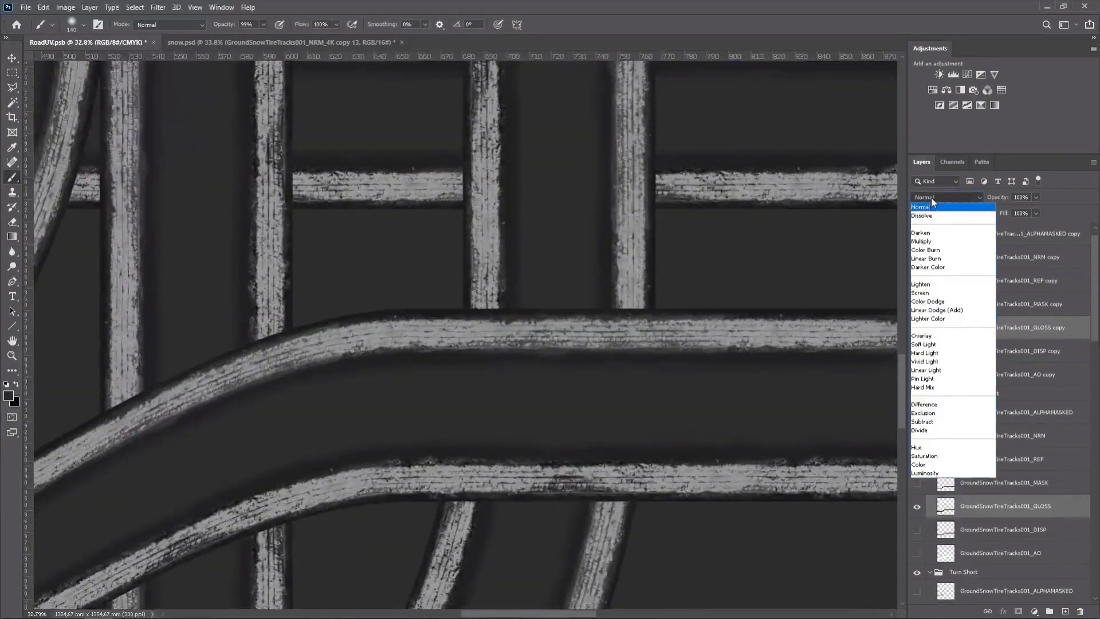
{"action": "left_click", "coordinate": [928, 286]}
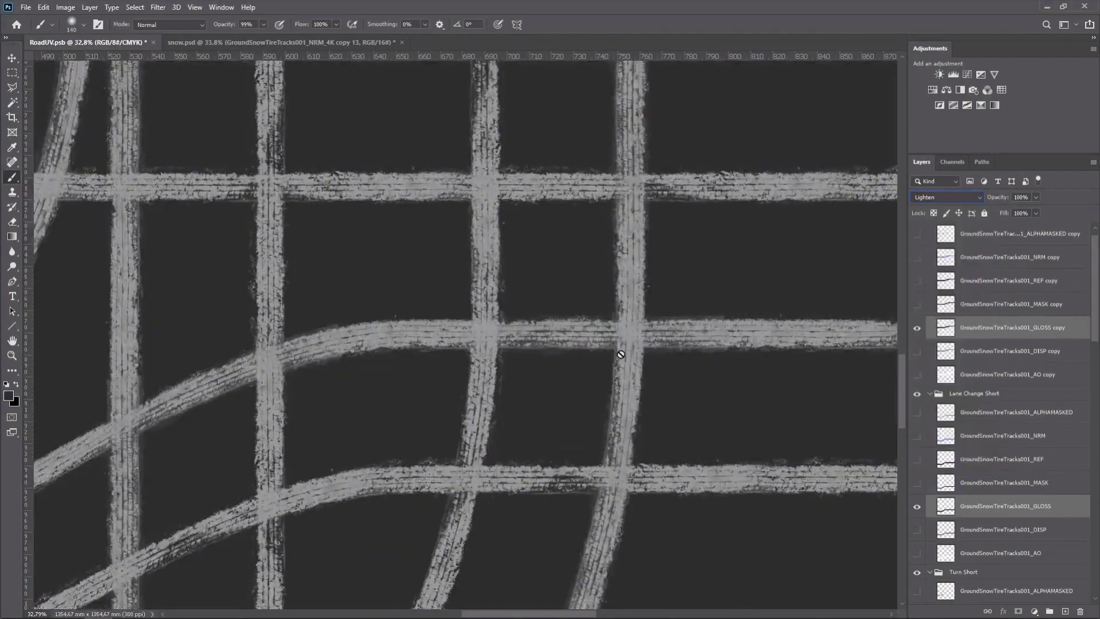
{"action": "left_click", "coordinate": [954, 197]}
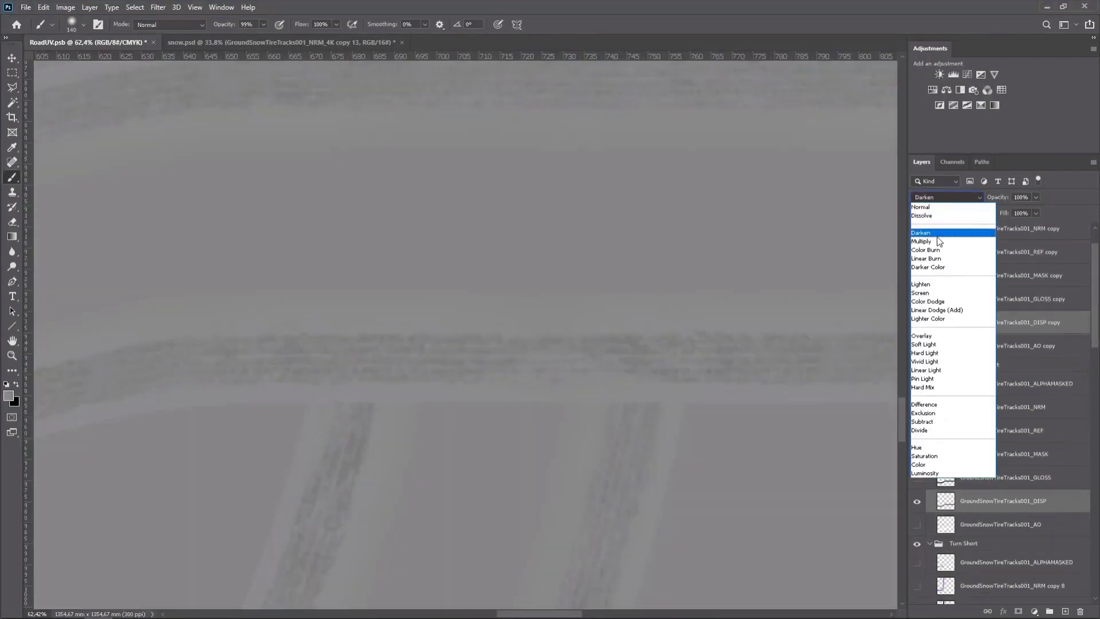
{"action": "left_click", "coordinate": [940, 235]}
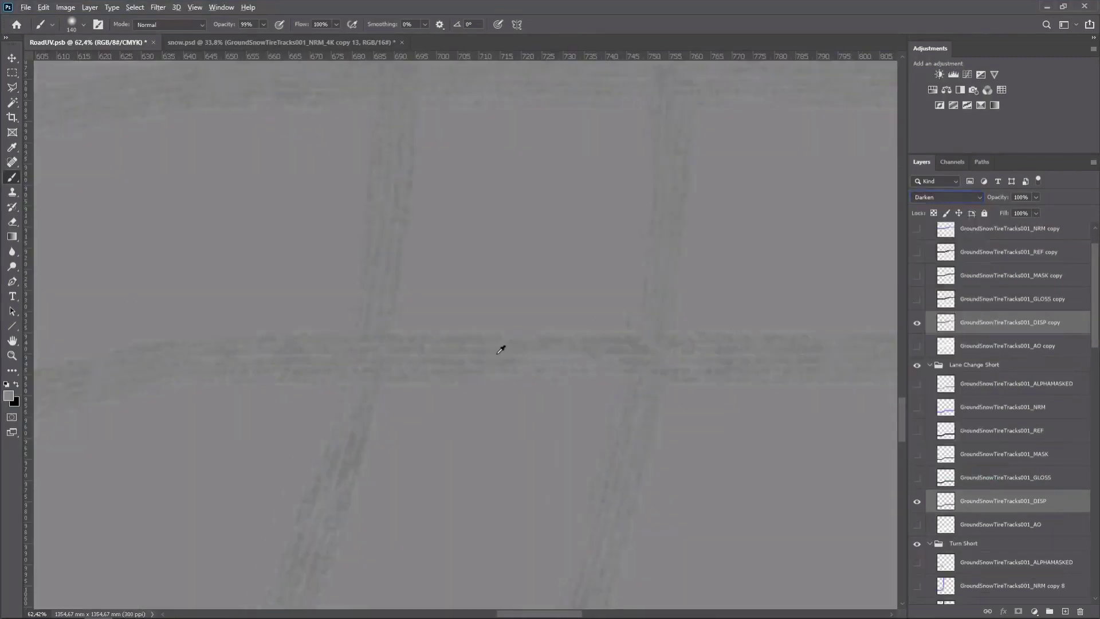
{"action": "left_click", "coordinate": [13, 58]}
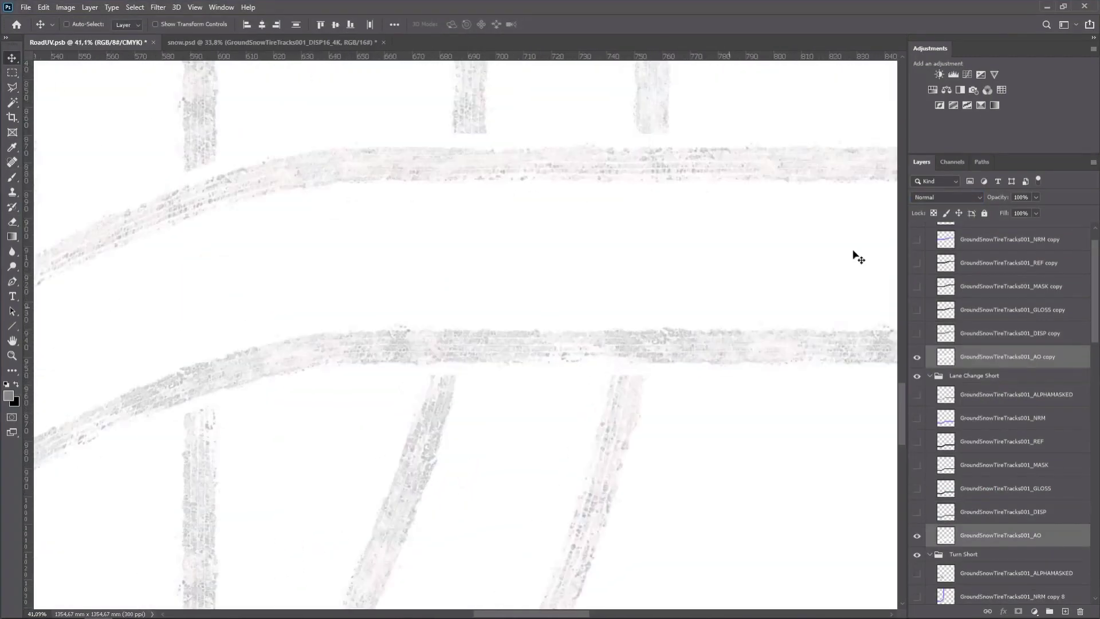
Set the track groups' selected AO layers to Multiply blending
{"action": "left_click", "coordinate": [929, 198]}
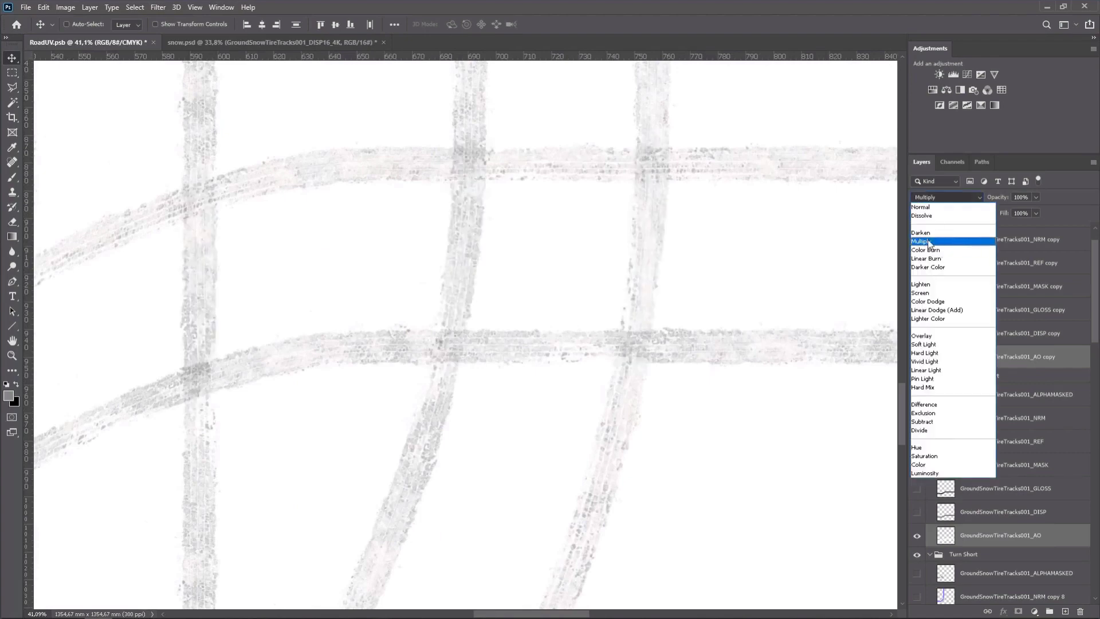
{"action": "left_click", "coordinate": [943, 241]}
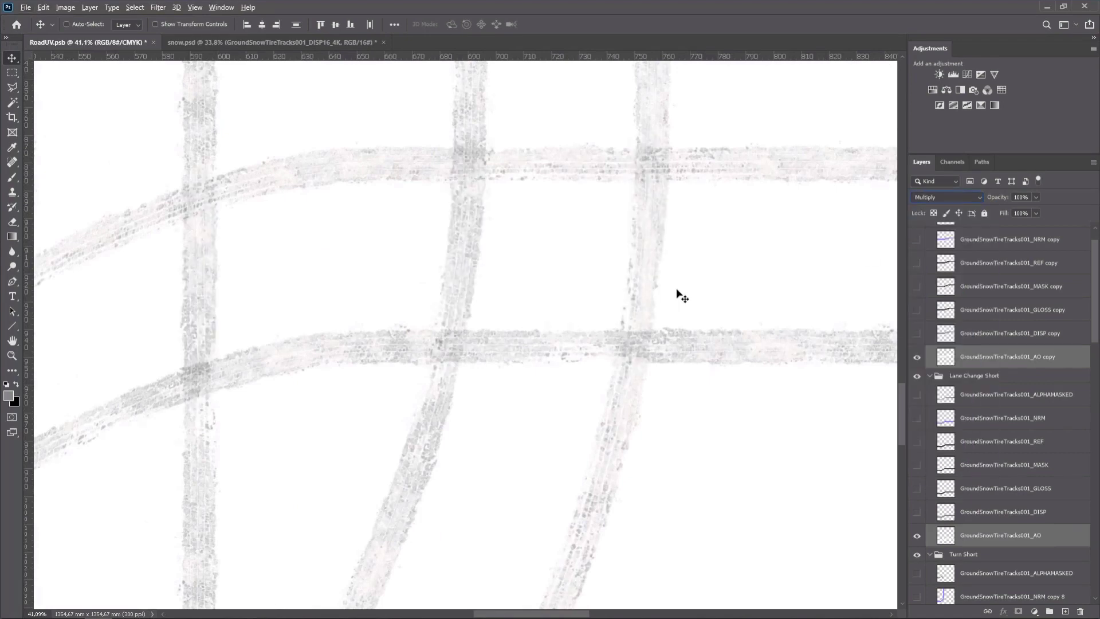
{"action": "scroll", "coordinate": [646, 315], "scroll_direction": "down", "scroll_amount": 8}
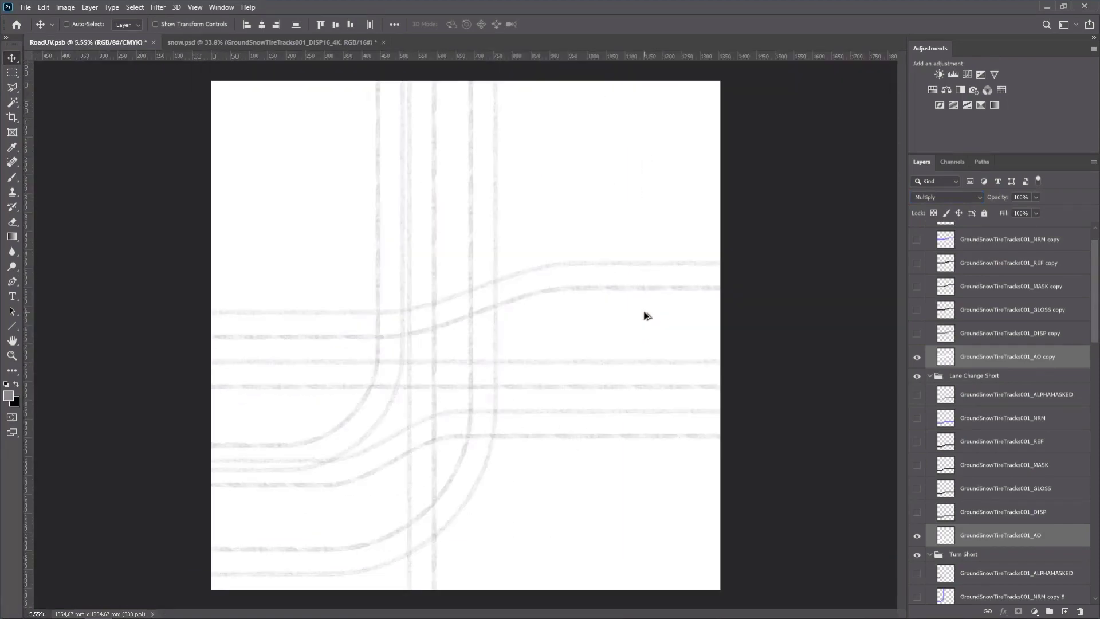